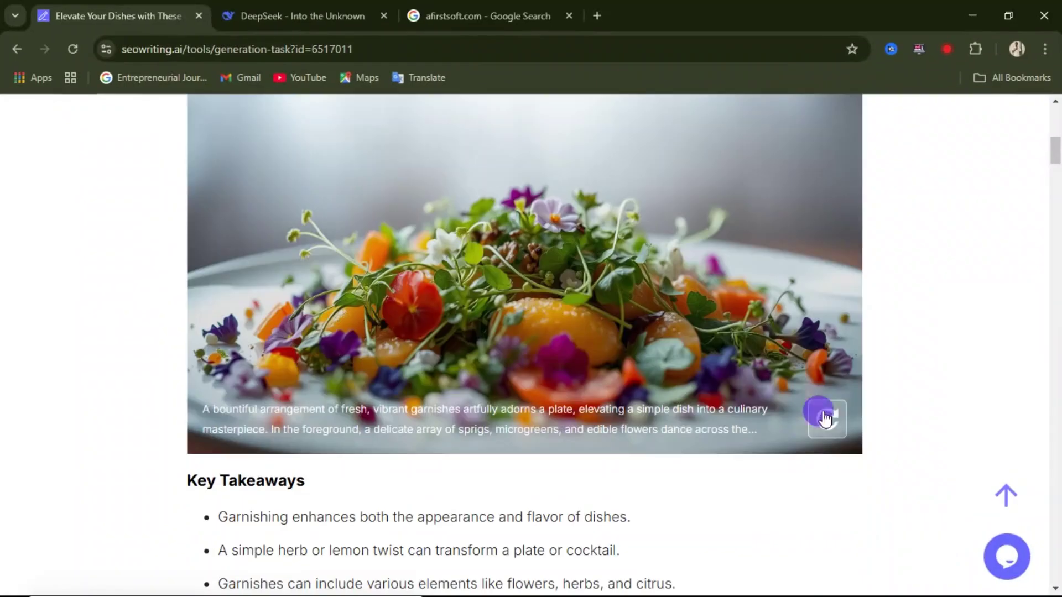
# Start the free sign-up from the SEO writing service's home page.
pyautogui.scroll(-20, 236, 322)
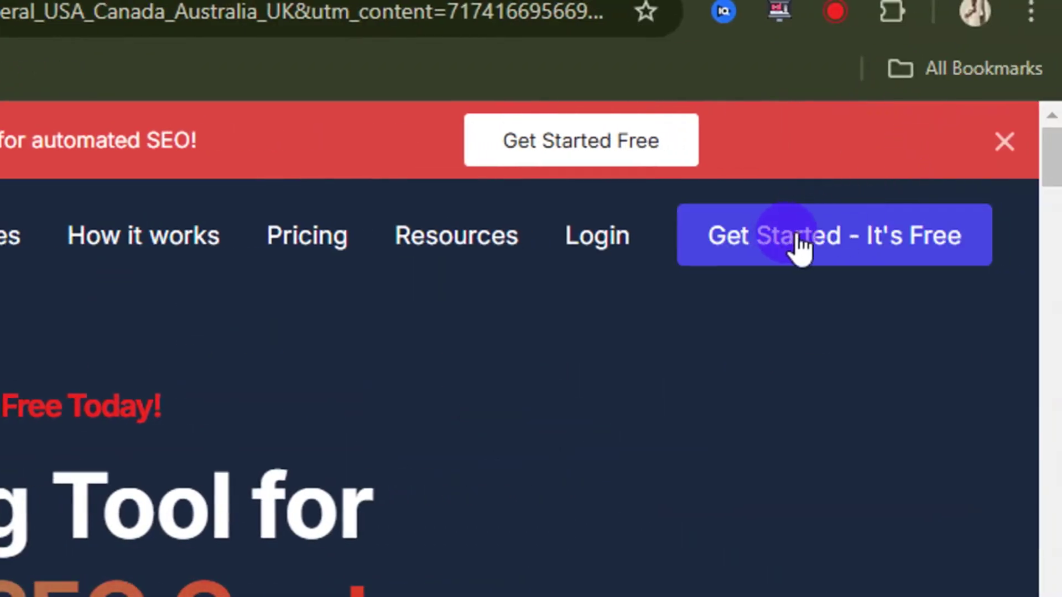
pyautogui.click(794, 236)
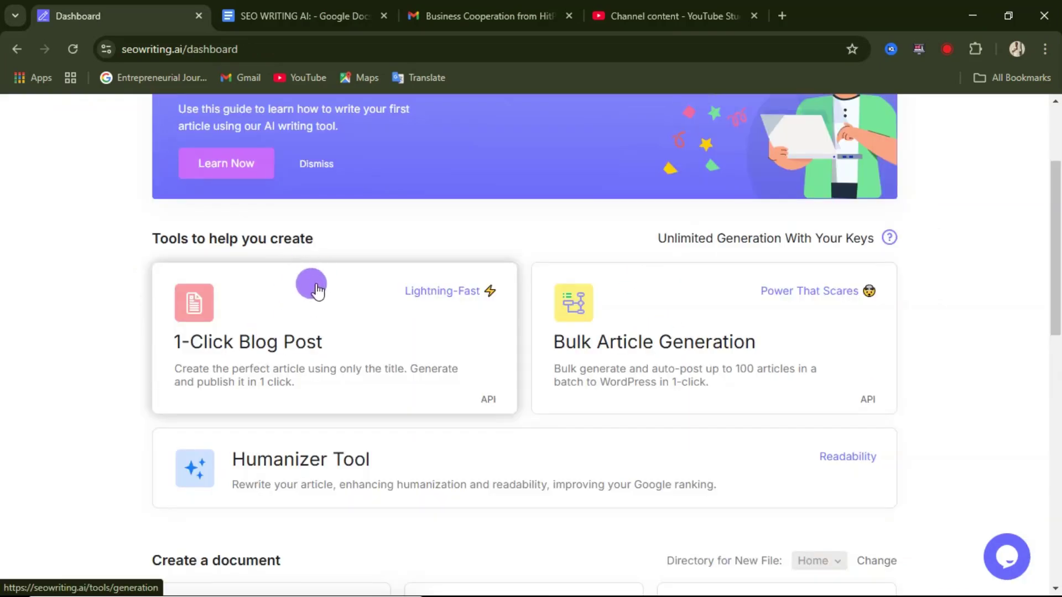
# Look over the creation tools on the dashboard and open the 1-Click Blog Post tool.
pyautogui.scroll(3, 317, 290)
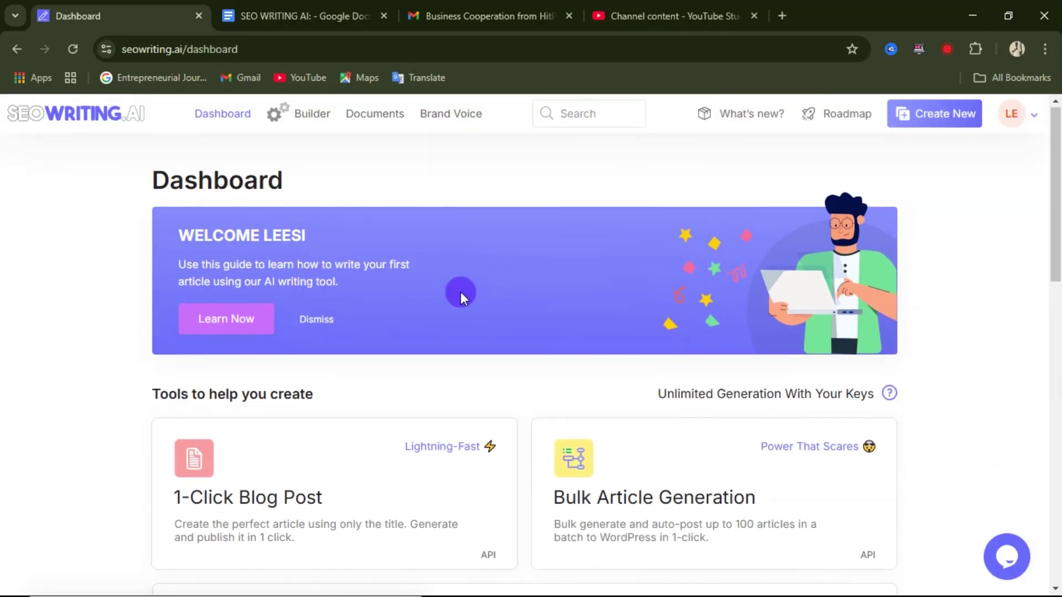
pyautogui.scroll(-3, 460, 290)
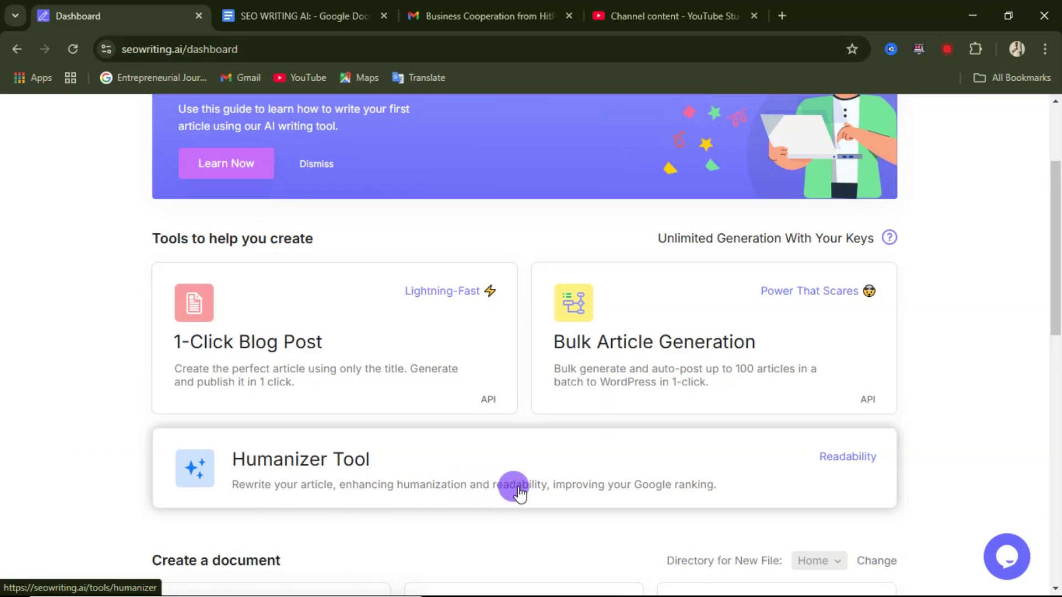
pyautogui.scroll(-6, 550, 434)
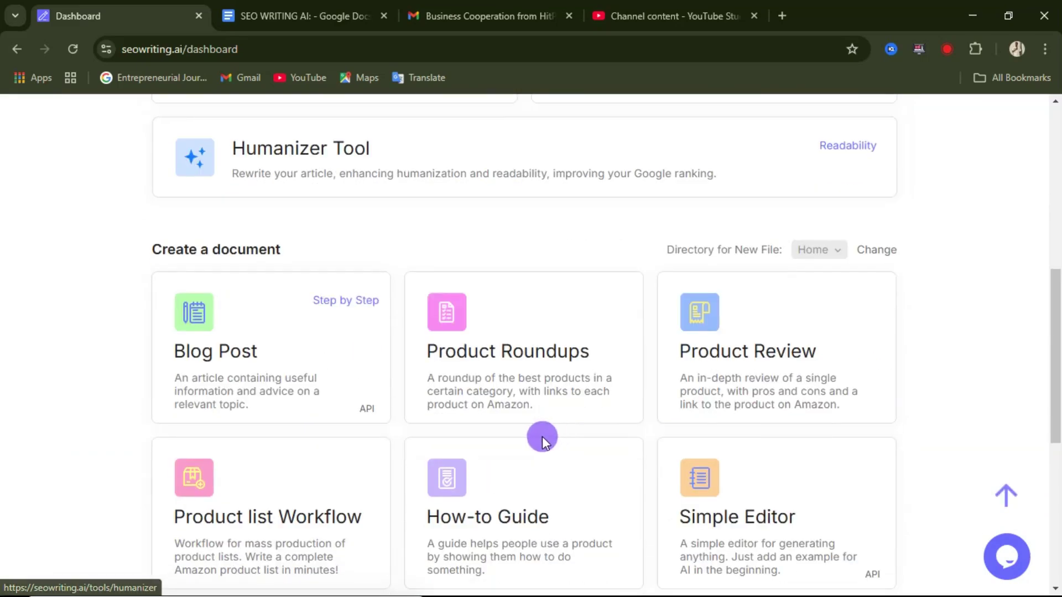
pyautogui.scroll(6, 543, 437)
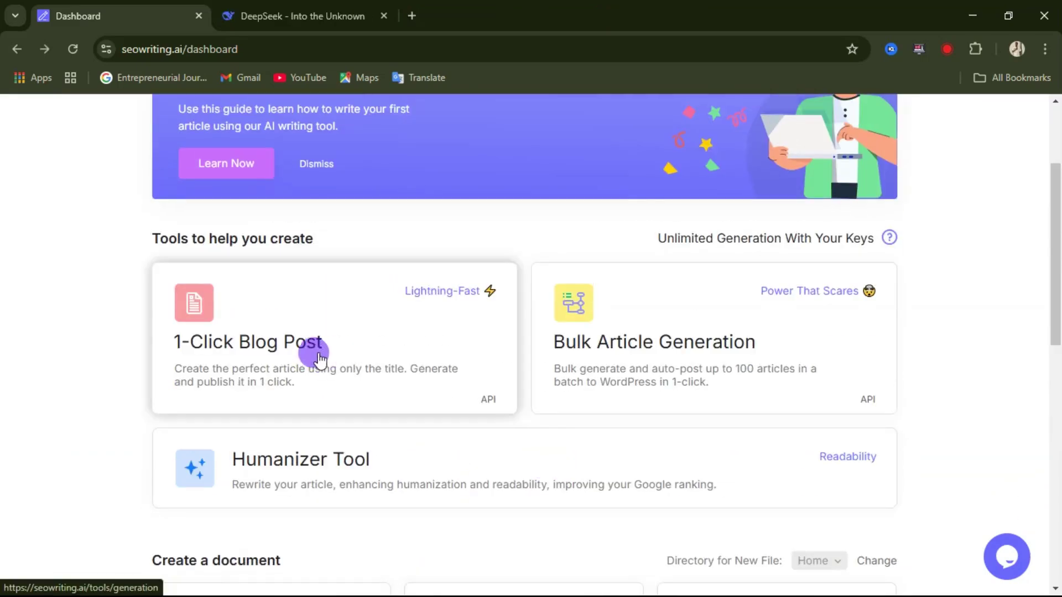
pyautogui.click(369, 357)
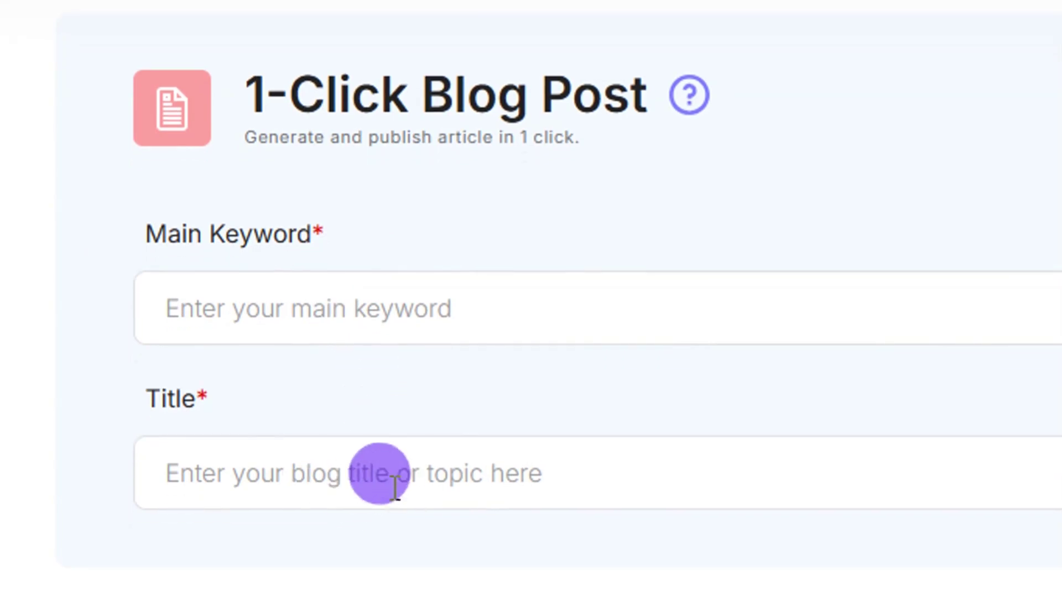
# Enter Garnish as the main keyword and generate a blog title from it.
pyautogui.click(295, 307)
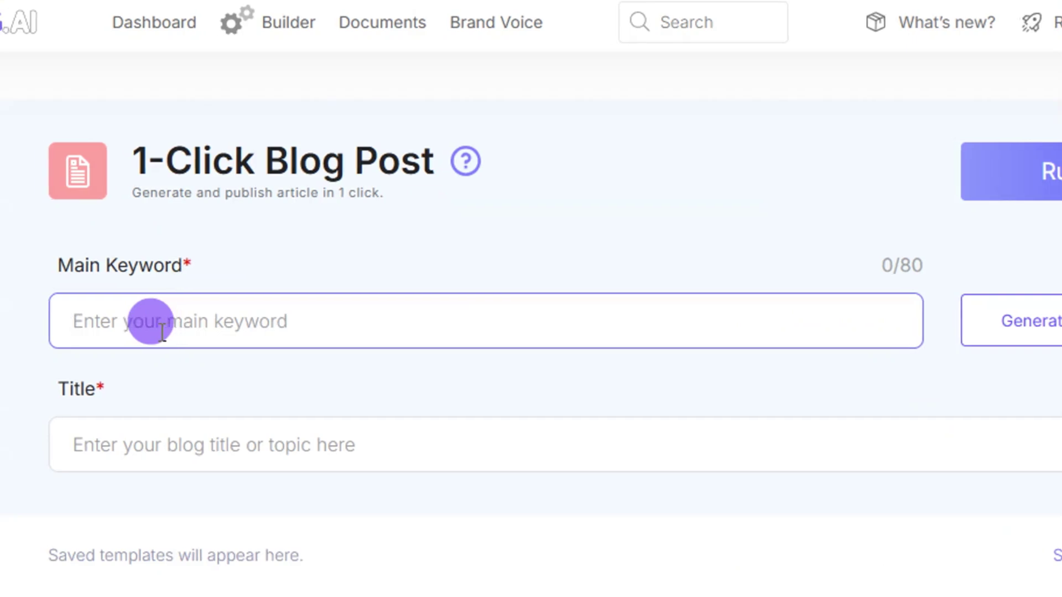
pyautogui.rightClick(274, 316)
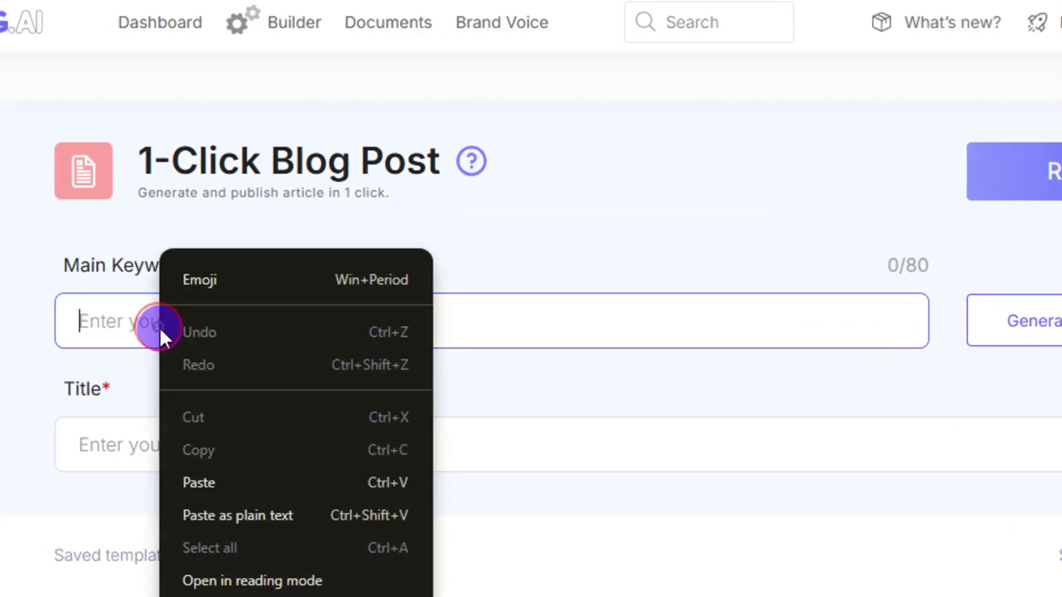
pyautogui.click(229, 485)
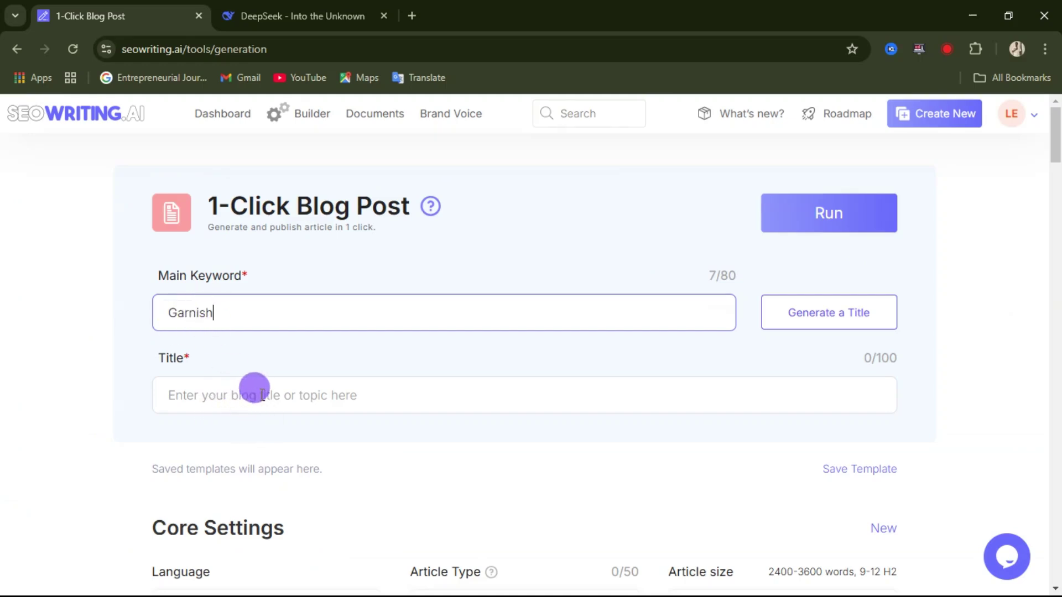
pyautogui.click(232, 399)
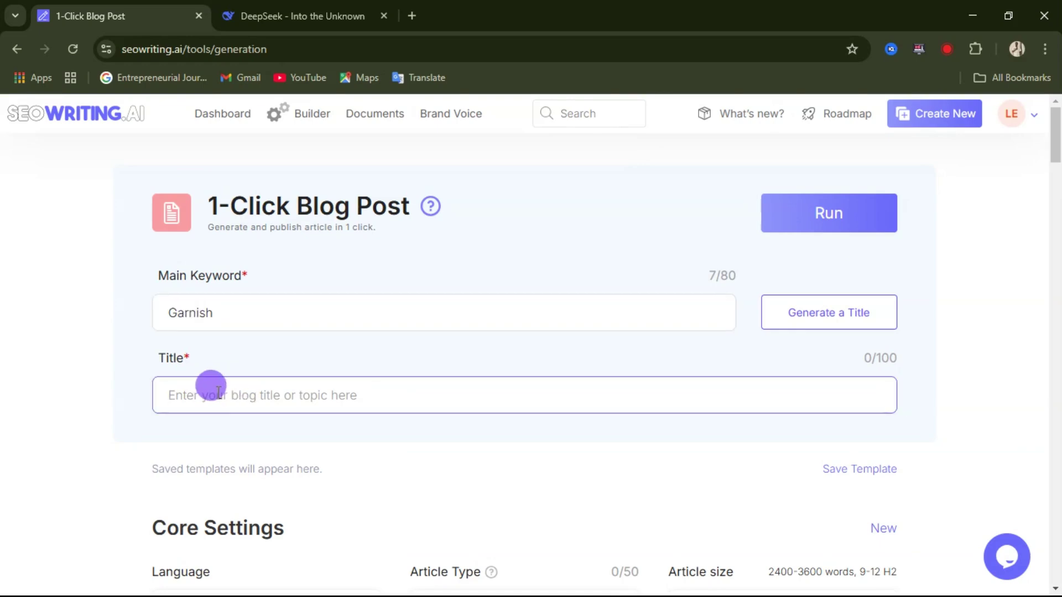
pyautogui.click(812, 319)
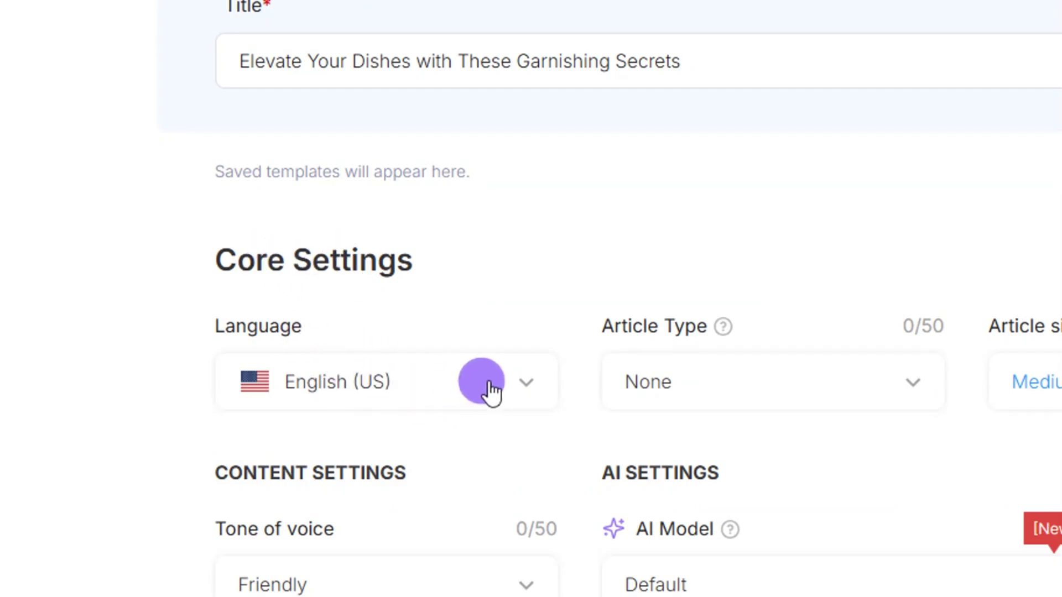
# Keep English (US) as the article language and set the article type to How-to guide.
pyautogui.click(510, 387)
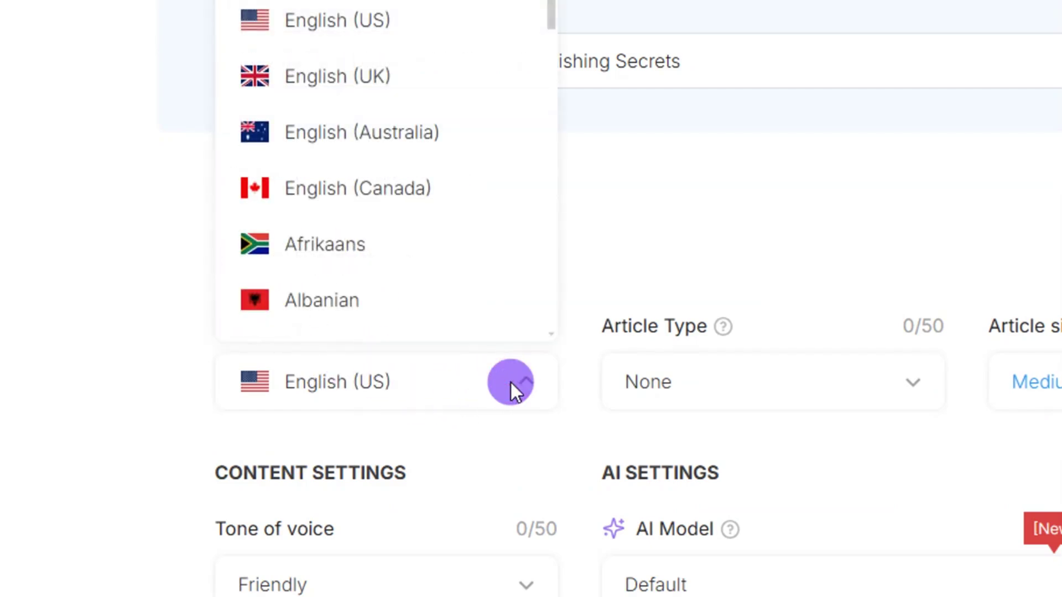
pyautogui.click(427, 94)
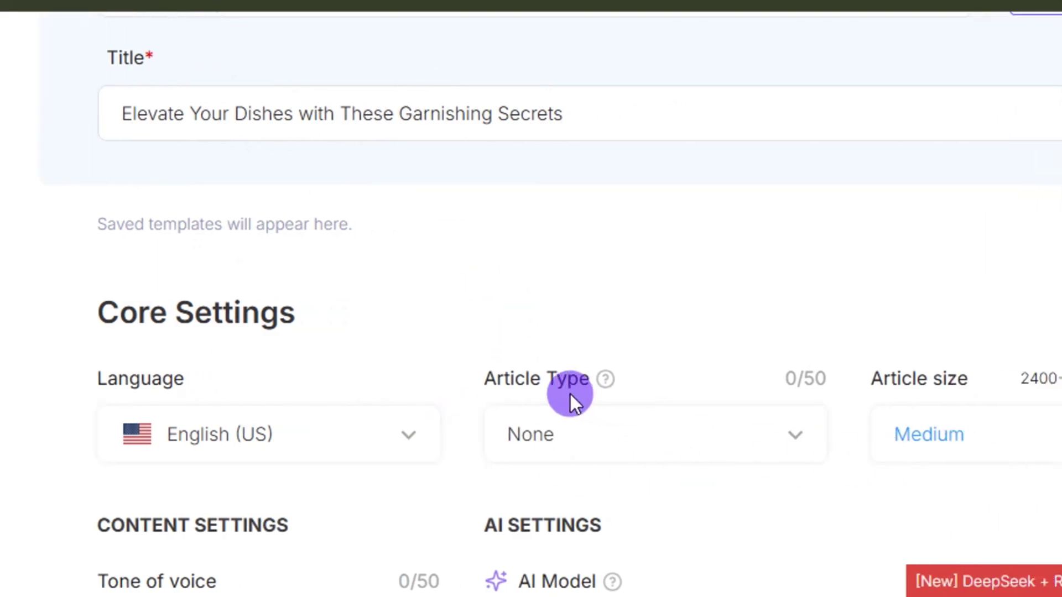
pyautogui.click(688, 429)
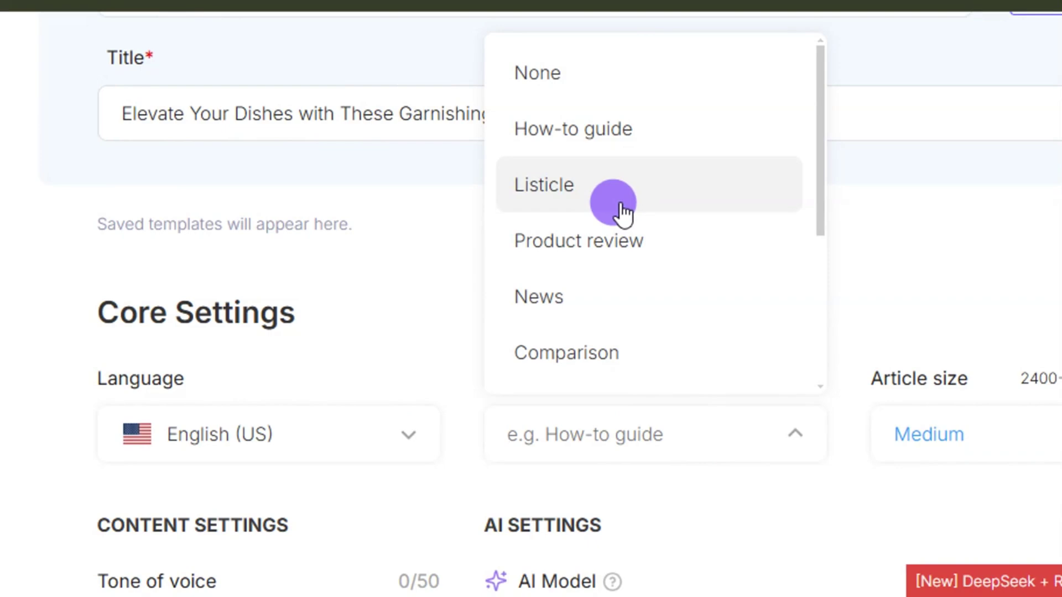
pyautogui.scroll(-5, 619, 212)
pyautogui.scroll(5, 620, 208)
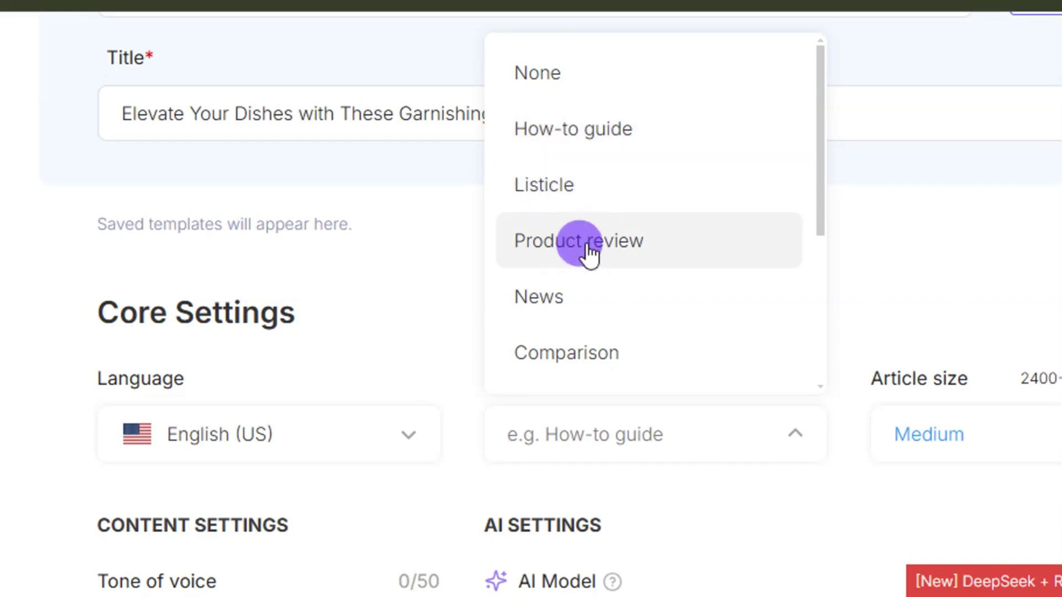
pyautogui.scroll(-4, 612, 326)
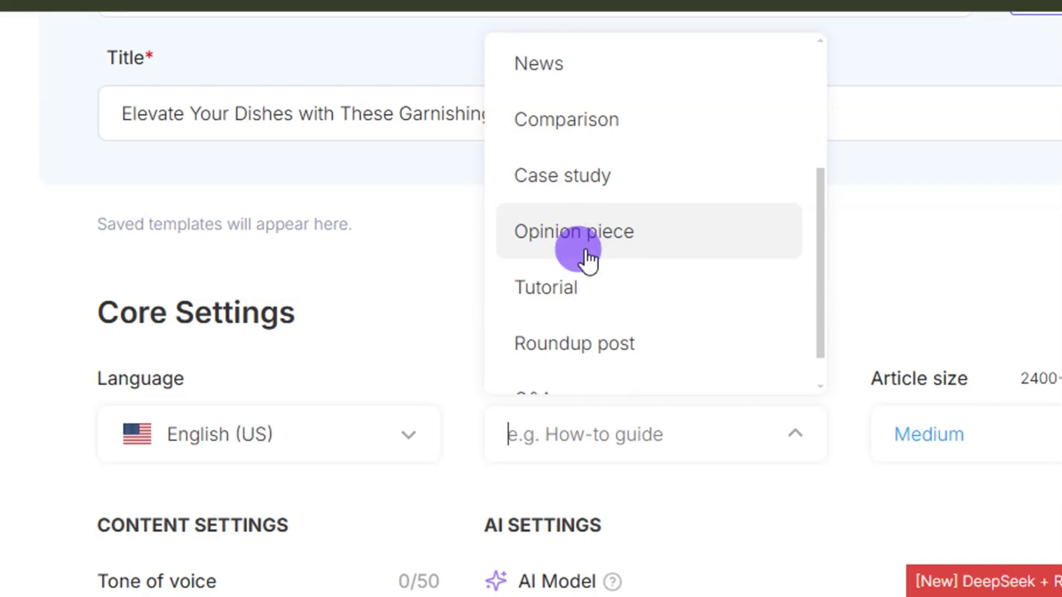
pyautogui.scroll(4, 580, 254)
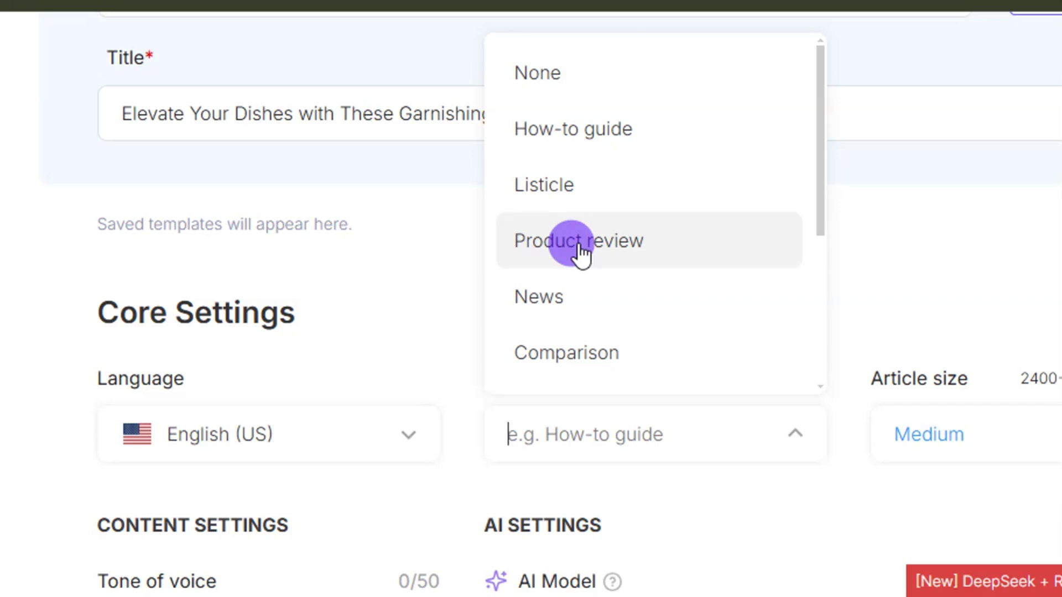
pyautogui.click(580, 139)
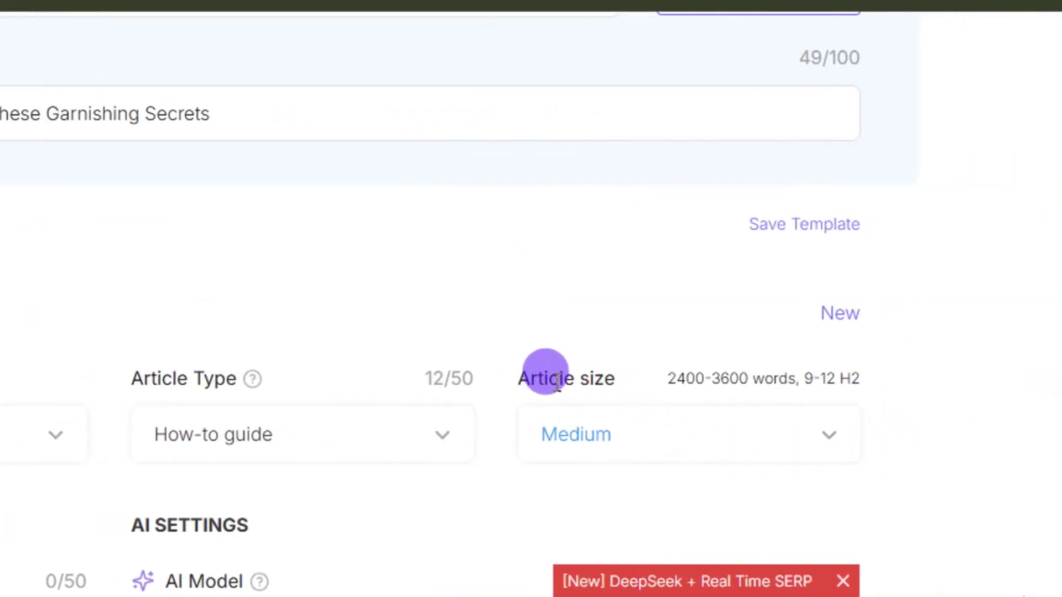
# Set the article size to Small and the tone of voice to Informational.
pyautogui.click(781, 446)
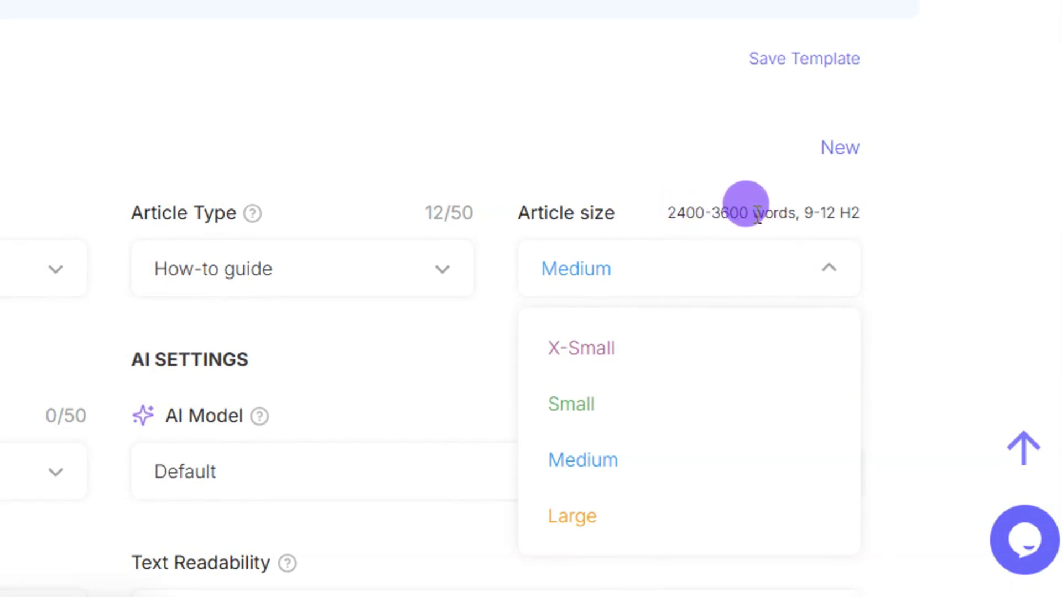
pyautogui.click(591, 408)
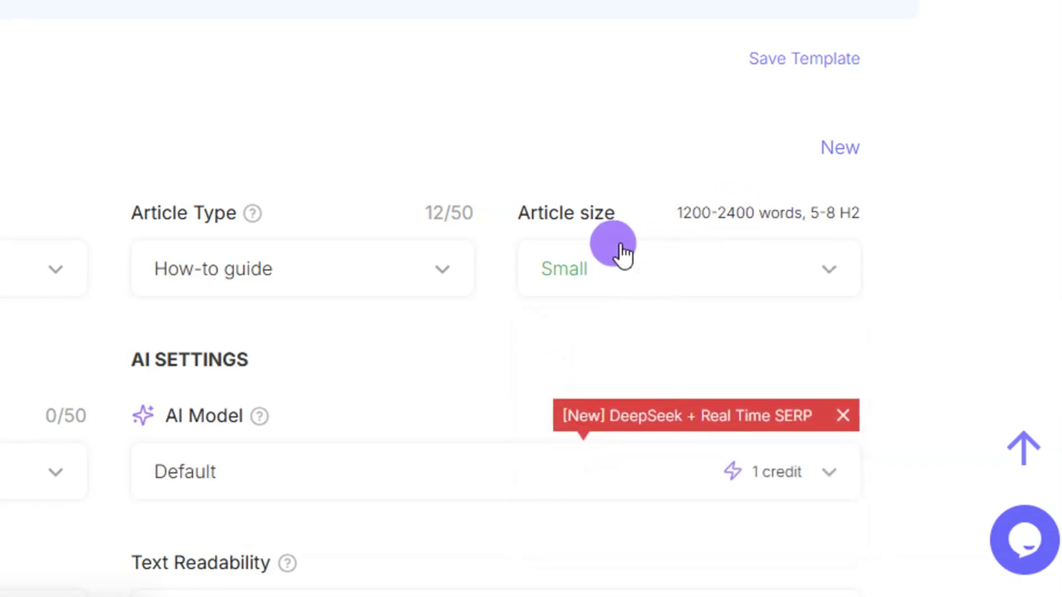
pyautogui.scroll(-5, 164, 282)
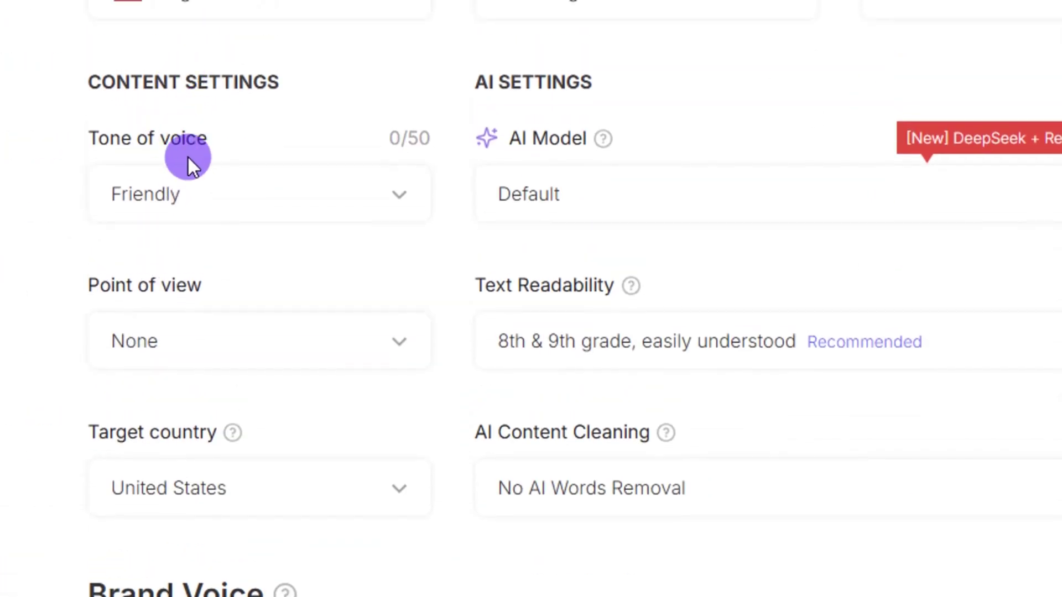
pyautogui.click(263, 200)
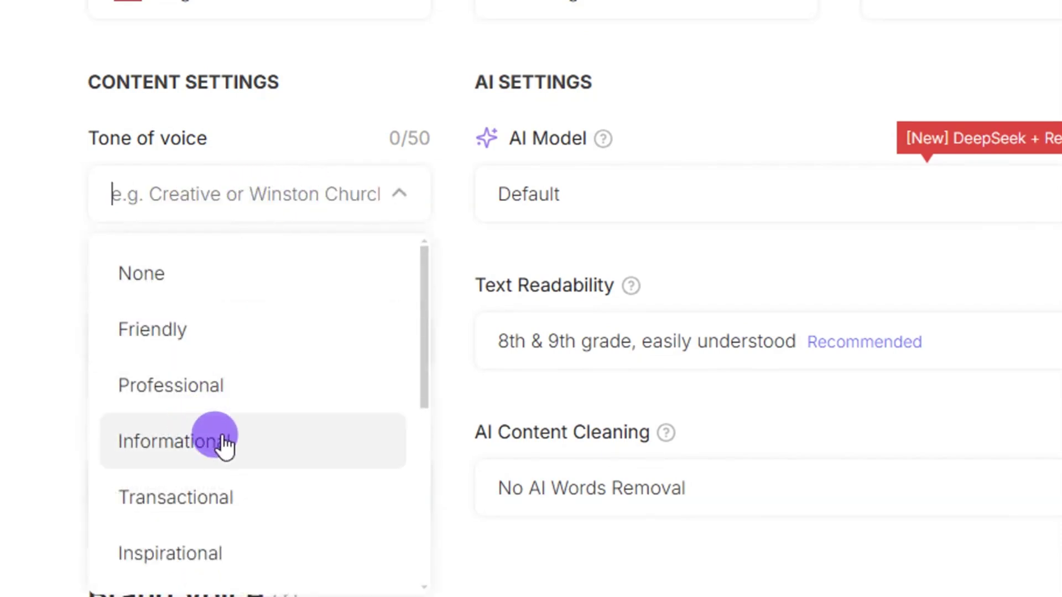
pyautogui.scroll(-5, 214, 429)
pyautogui.scroll(5, 209, 422)
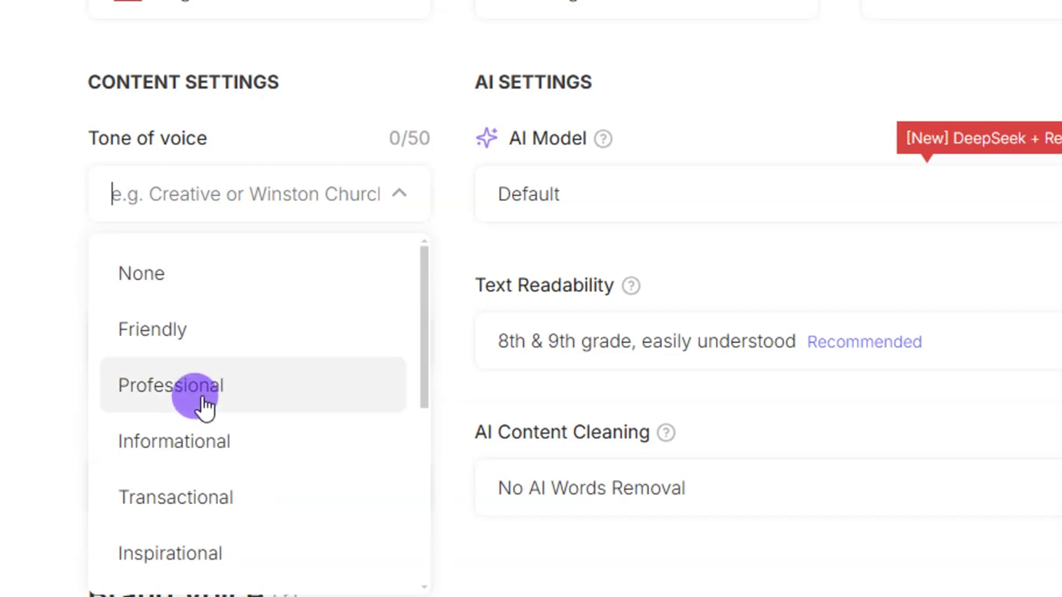
pyautogui.click(207, 446)
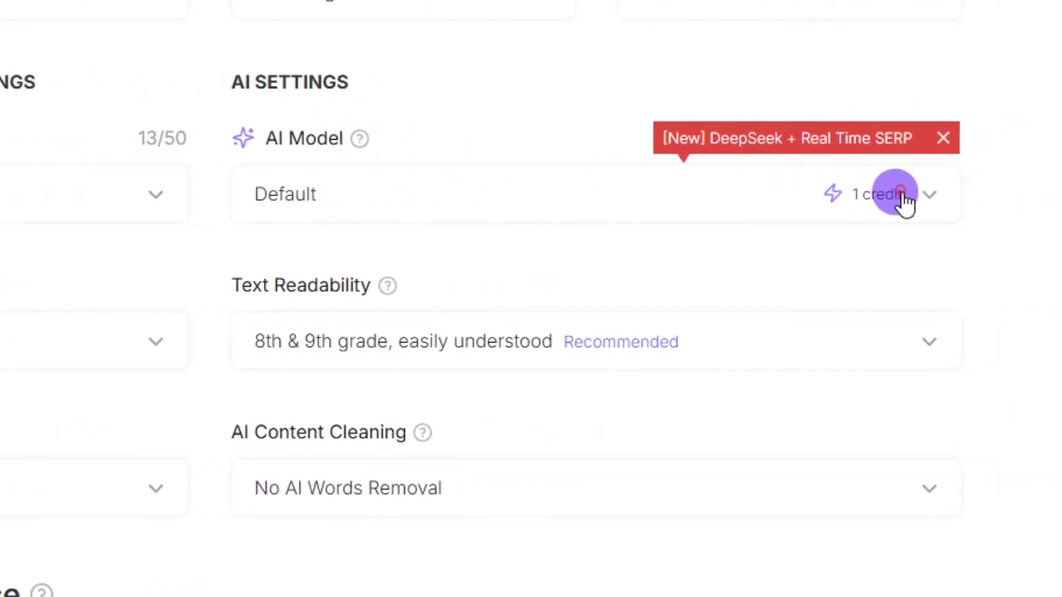
# Set the AI model to DeepSeek V3 + Real-Time SERP and check the keywords field in the SEO section.
pyautogui.click(936, 197)
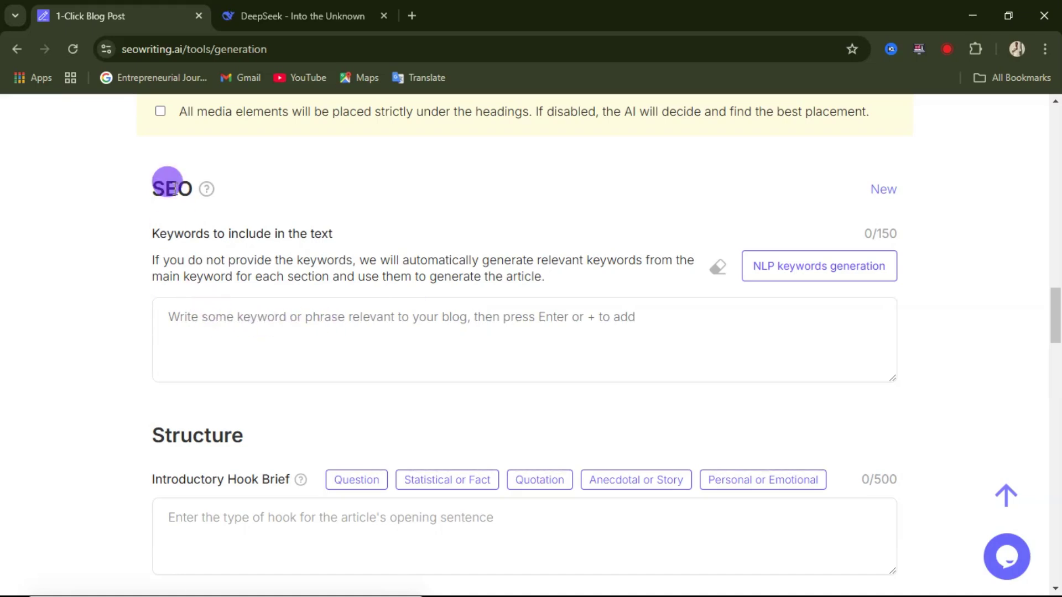
pyautogui.scroll(15, 671, 284)
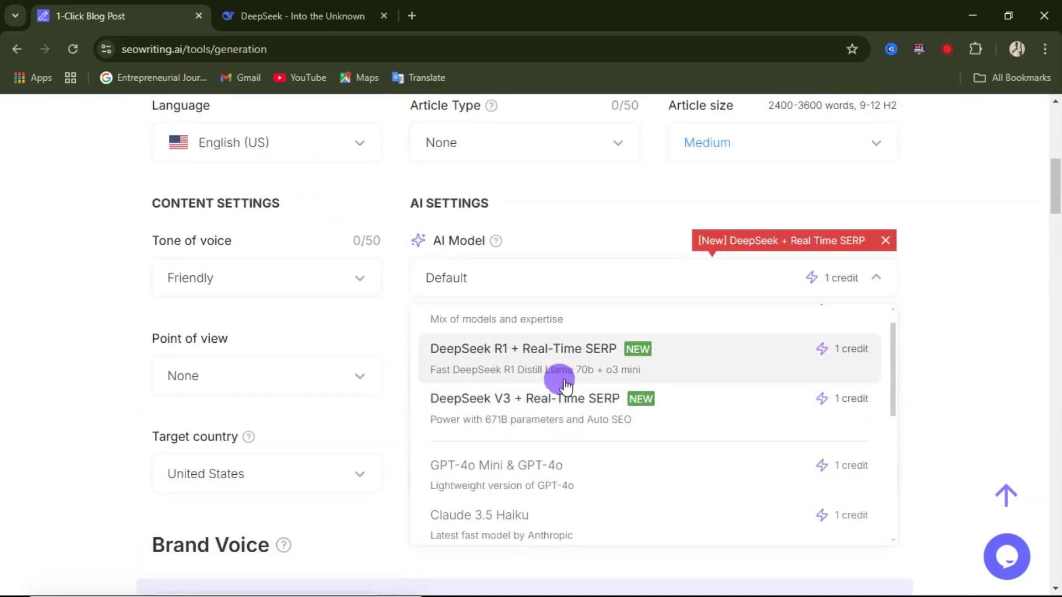
pyautogui.click(515, 411)
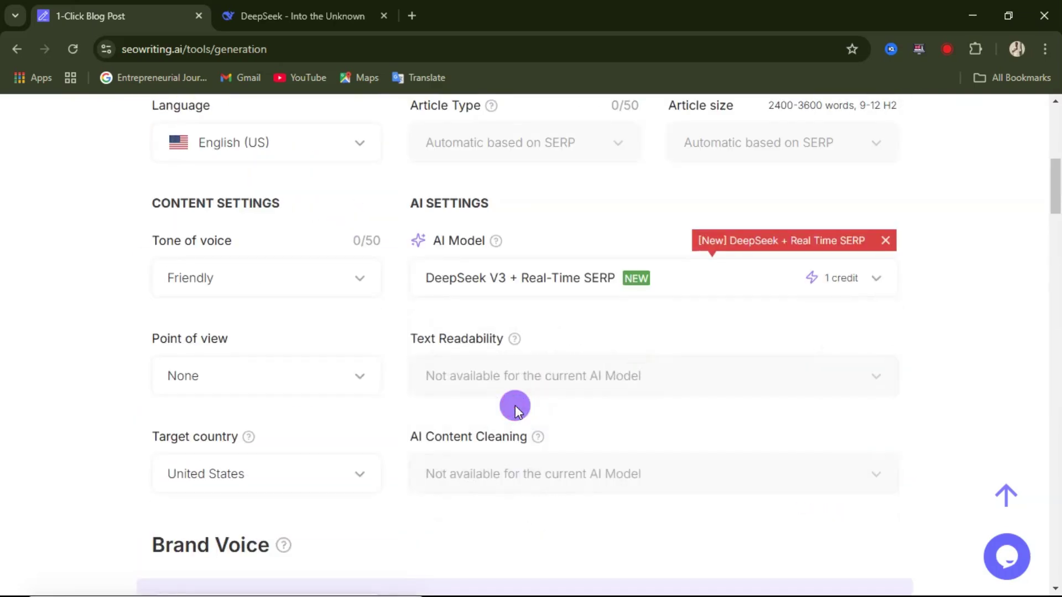
pyautogui.scroll(-15, 516, 285)
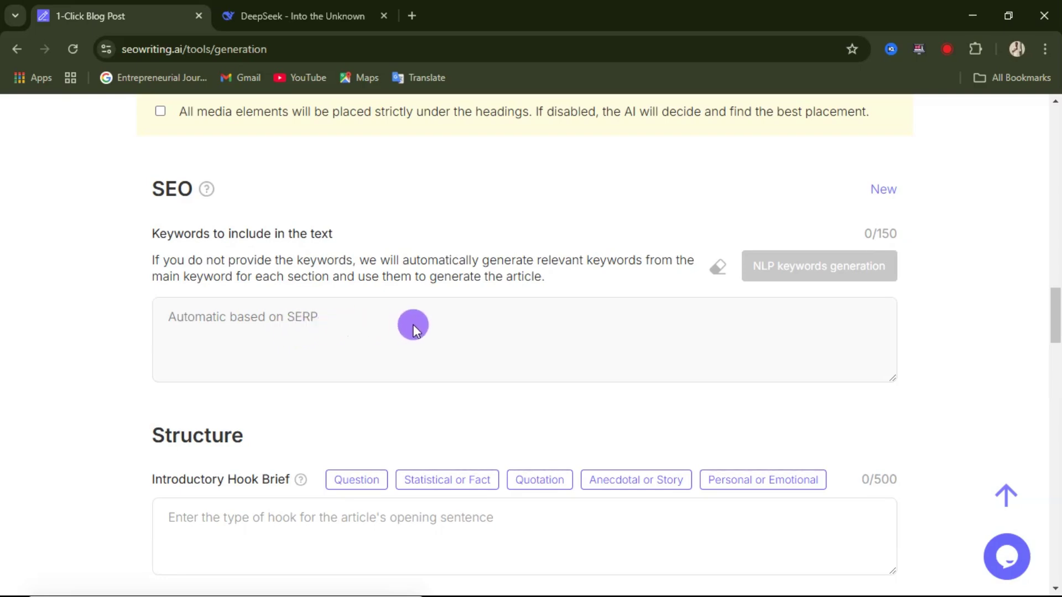
# Switch the AI model to DeepSeek R1 + Real-Time SERP and check the SEO keywords field.
pyautogui.scroll(20, 413, 327)
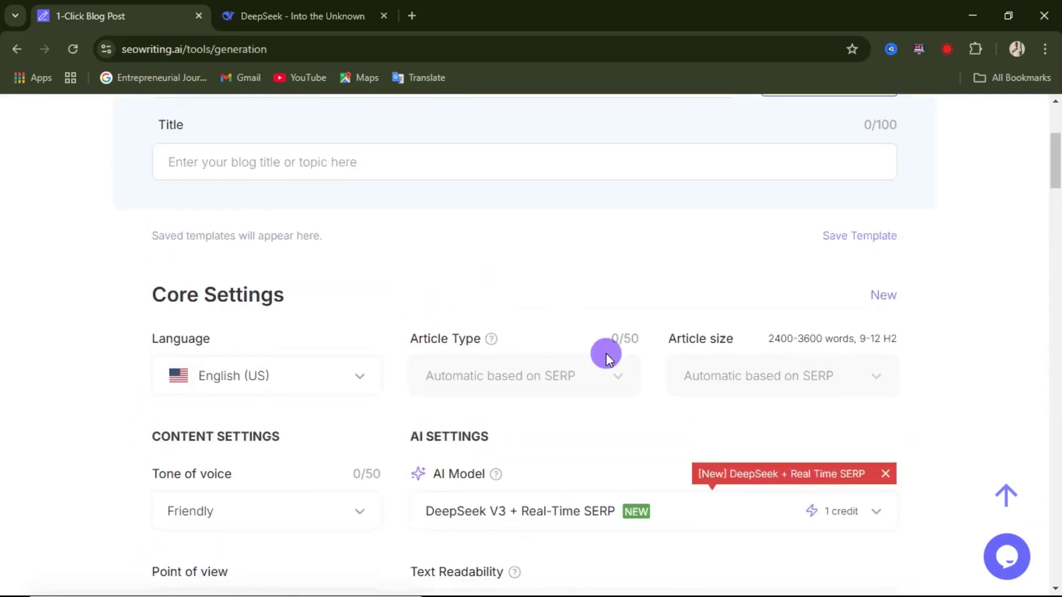
pyautogui.click(854, 285)
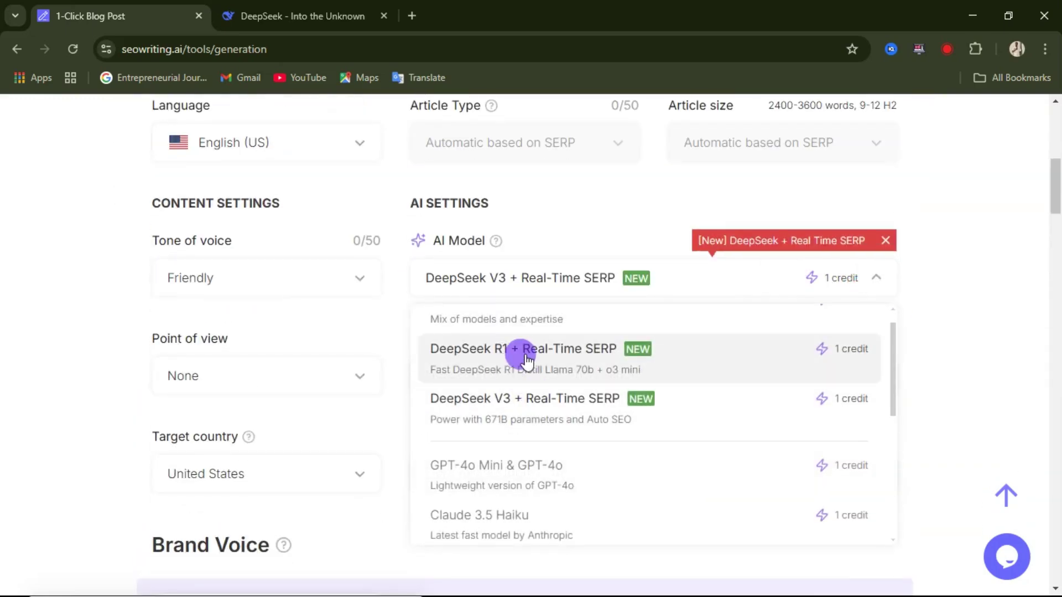
pyautogui.click(500, 365)
pyautogui.scroll(-20, 467, 379)
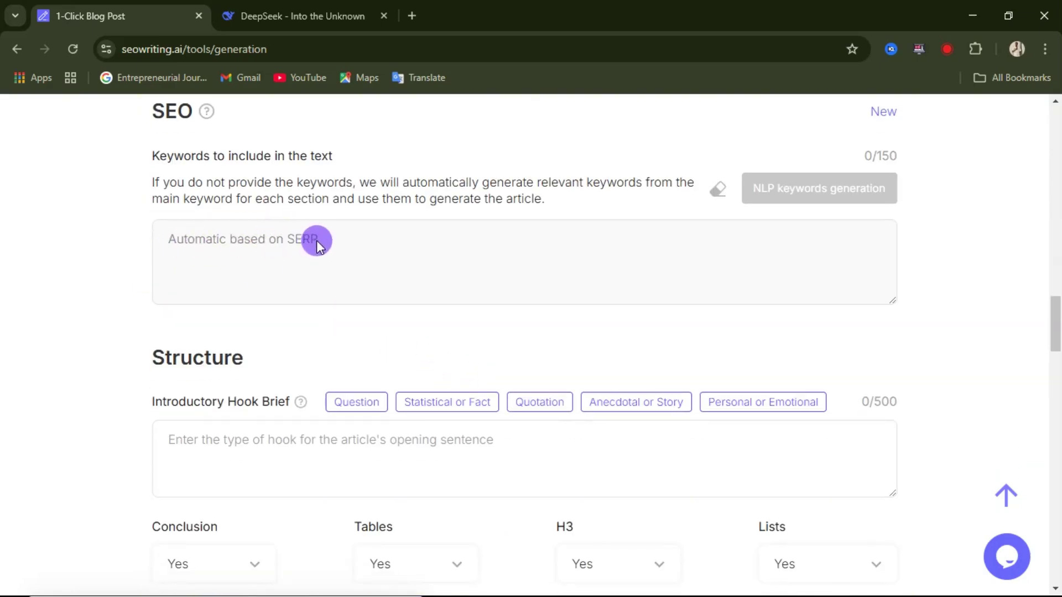
# Switch the AI model to GPT-4o Mini & GPT-4o and check the keywords field in the SEO section.
pyautogui.scroll(15, 576, 227)
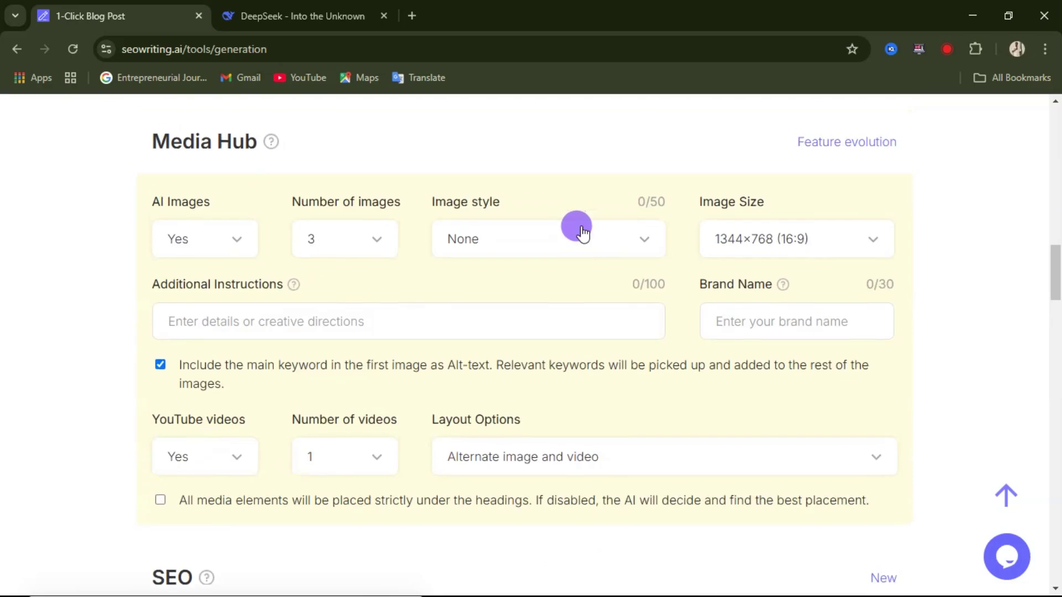
pyautogui.scroll(5, 691, 241)
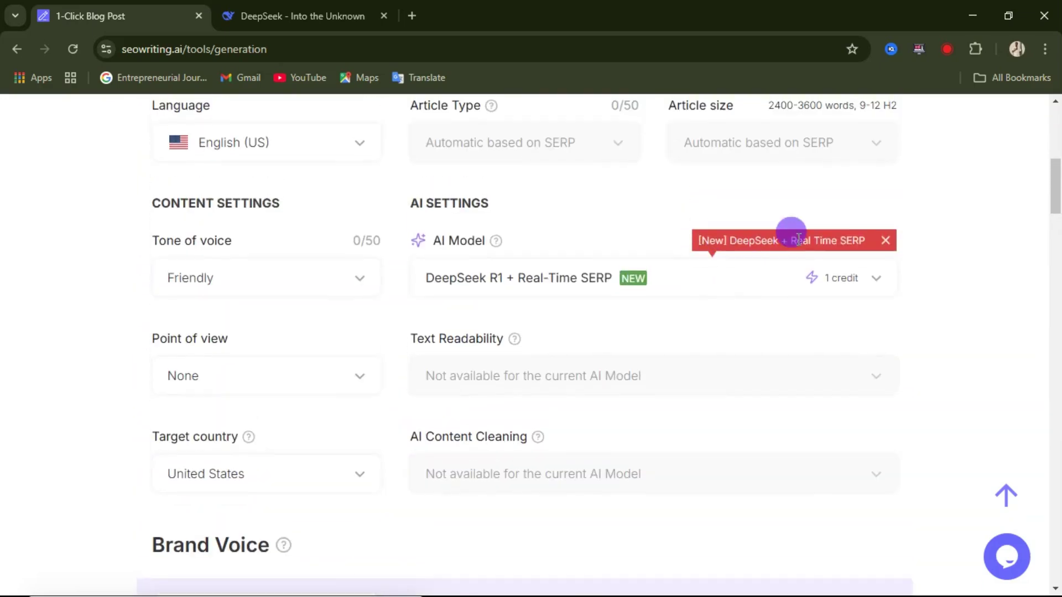
pyautogui.click(873, 276)
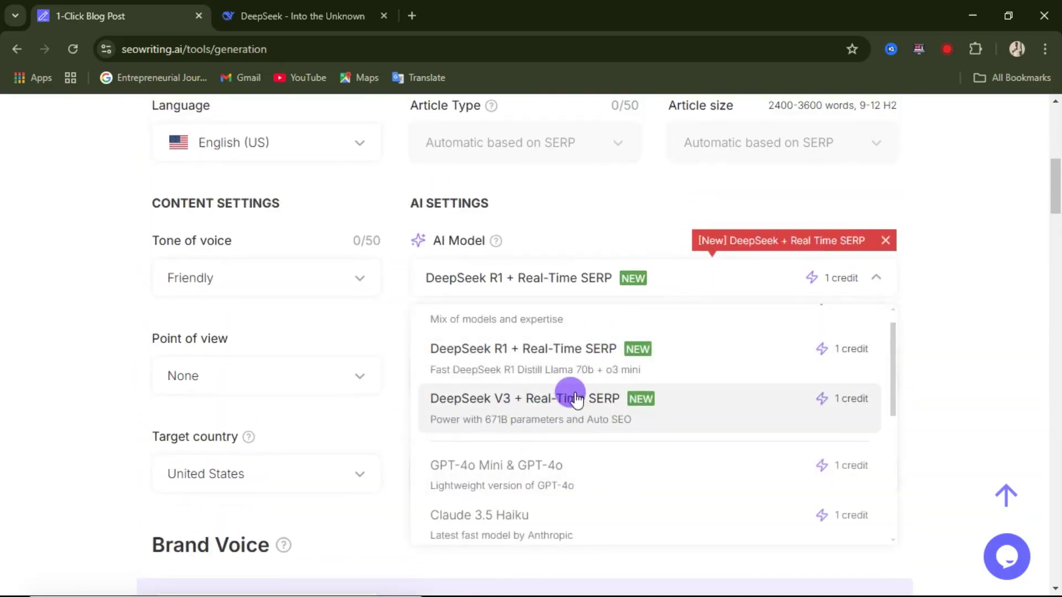
pyautogui.scroll(-2, 552, 403)
pyautogui.click(447, 399)
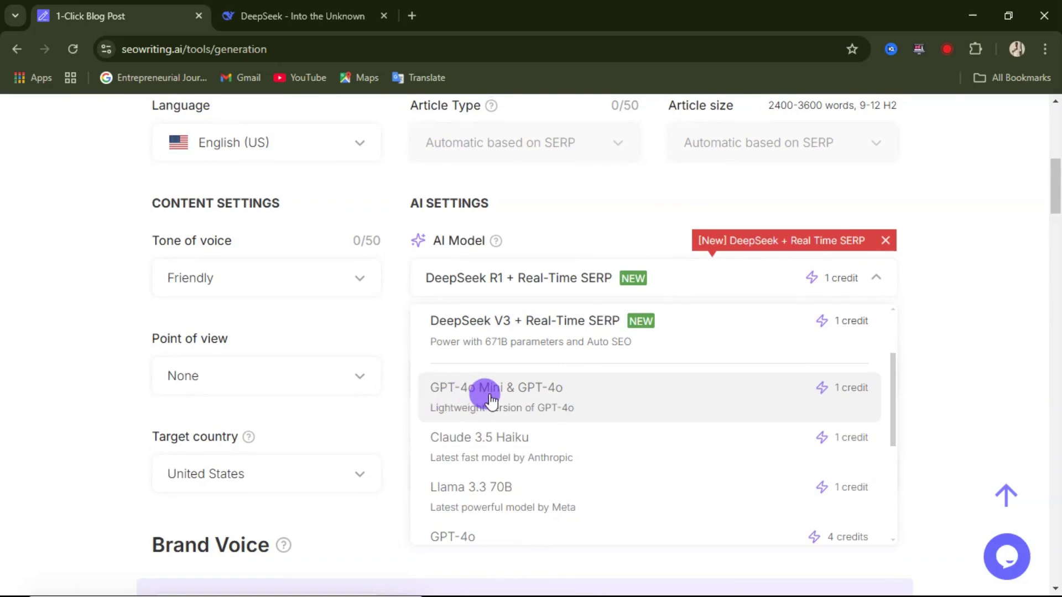
pyautogui.scroll(-10, 459, 397)
pyautogui.scroll(-5, 425, 394)
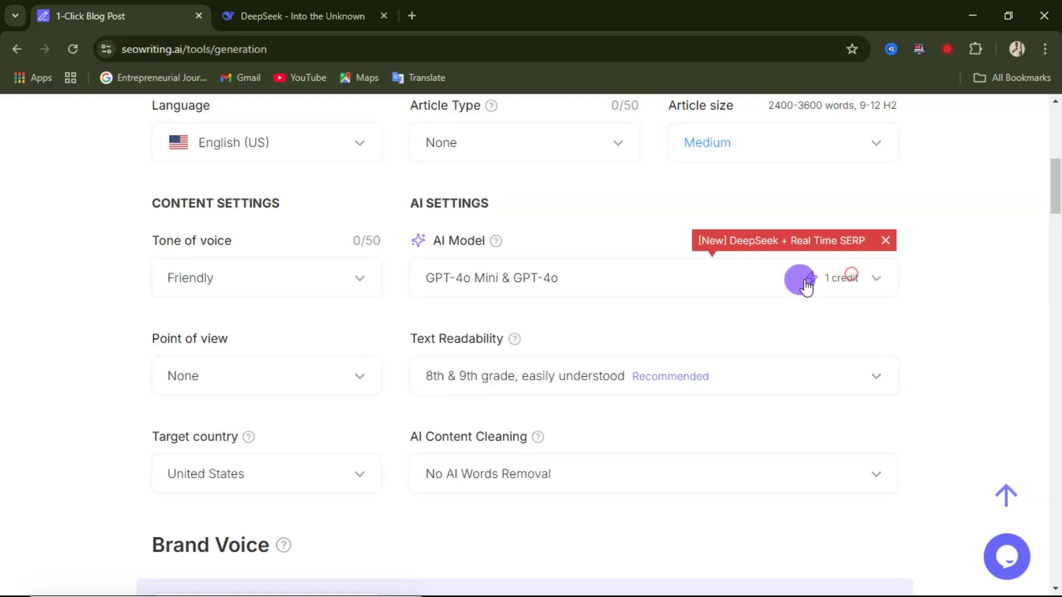
# Set the AI model to DeepSeek R1 + Real-Time SERP.
pyautogui.click(806, 280)
pyautogui.scroll(1, 522, 362)
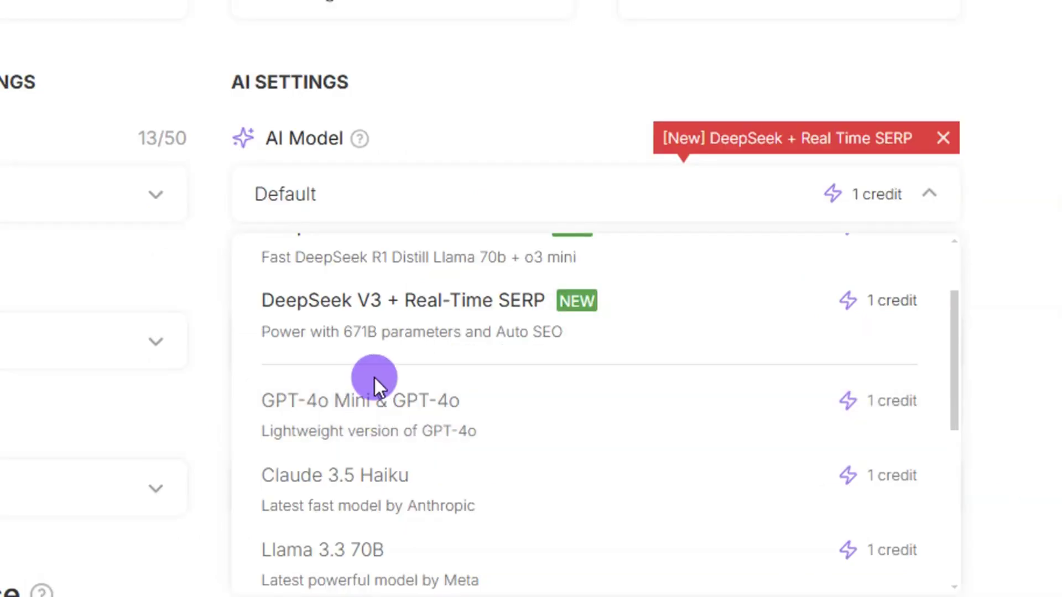
pyautogui.scroll(2, 506, 398)
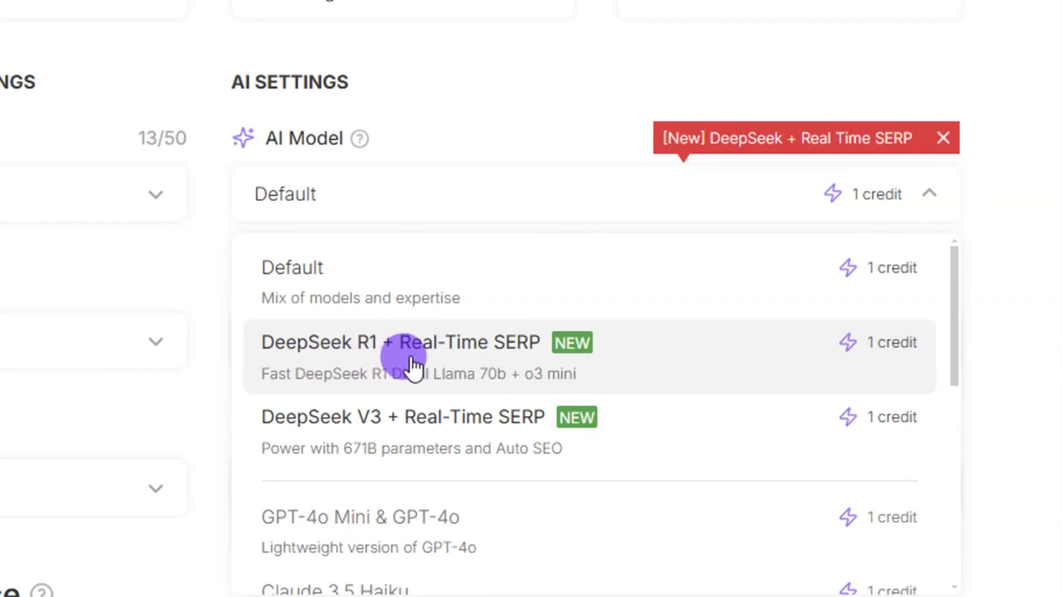
pyautogui.click(403, 358)
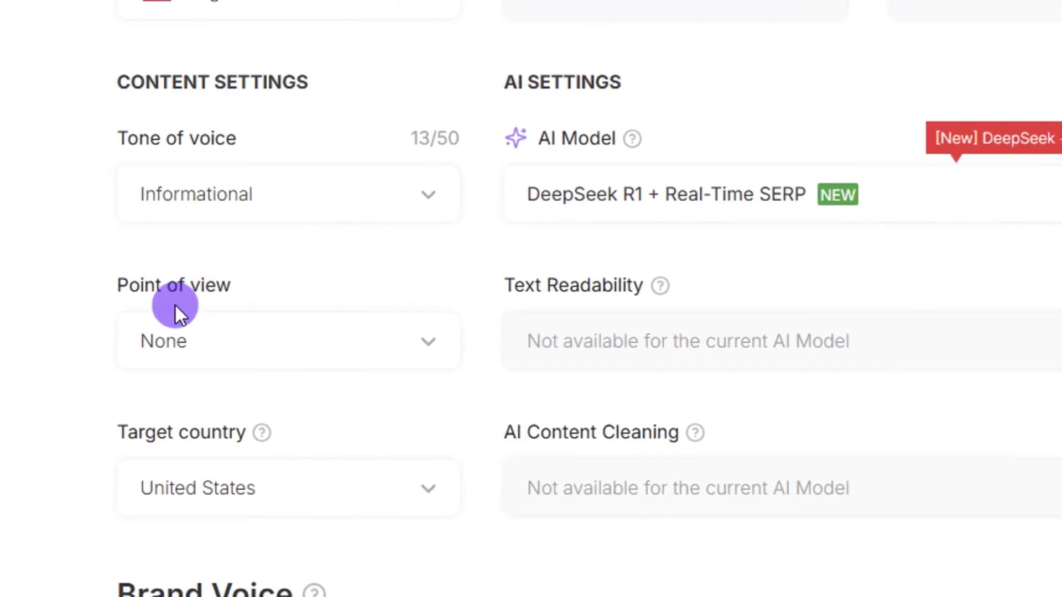
# Set the point of view to Second person (you, your, yours) and keep United States as the target country.
pyautogui.click(379, 331)
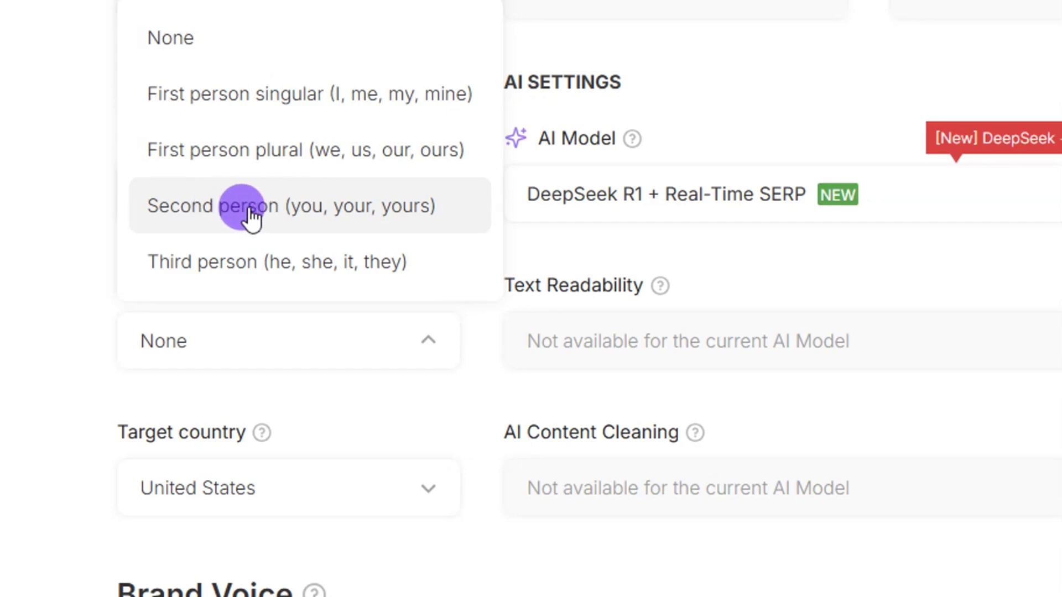
pyautogui.click(318, 214)
pyautogui.scroll(-2, 328, 253)
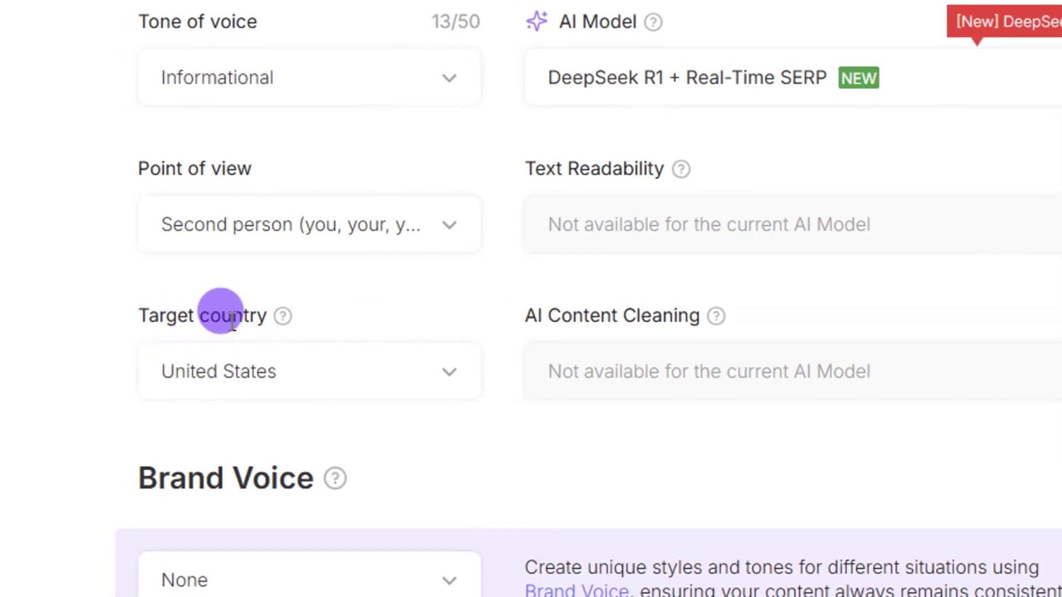
pyautogui.click(396, 374)
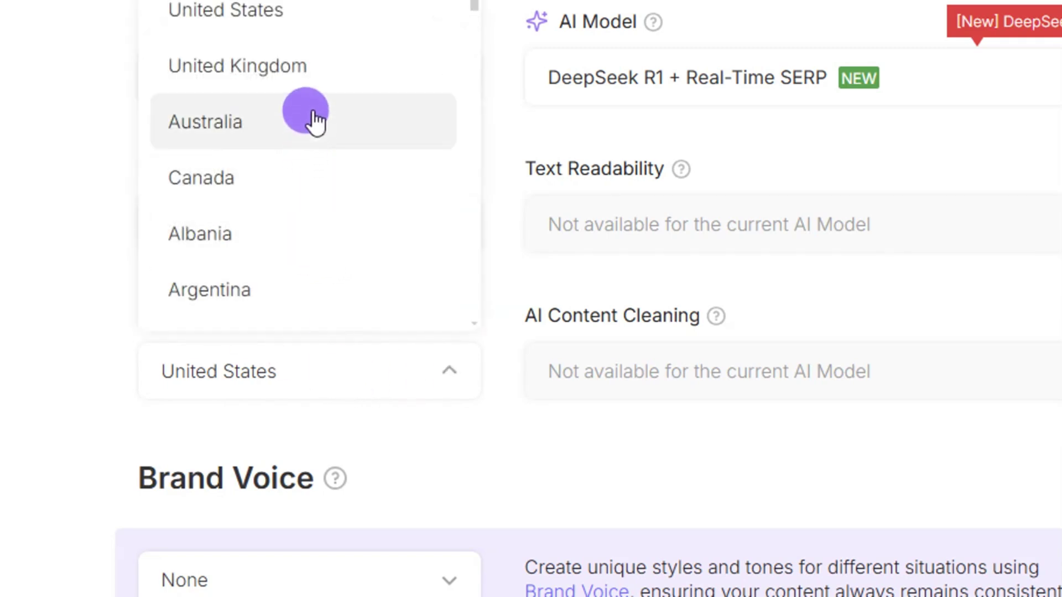
pyautogui.scroll(-3, 315, 107)
pyautogui.scroll(-8, 321, 126)
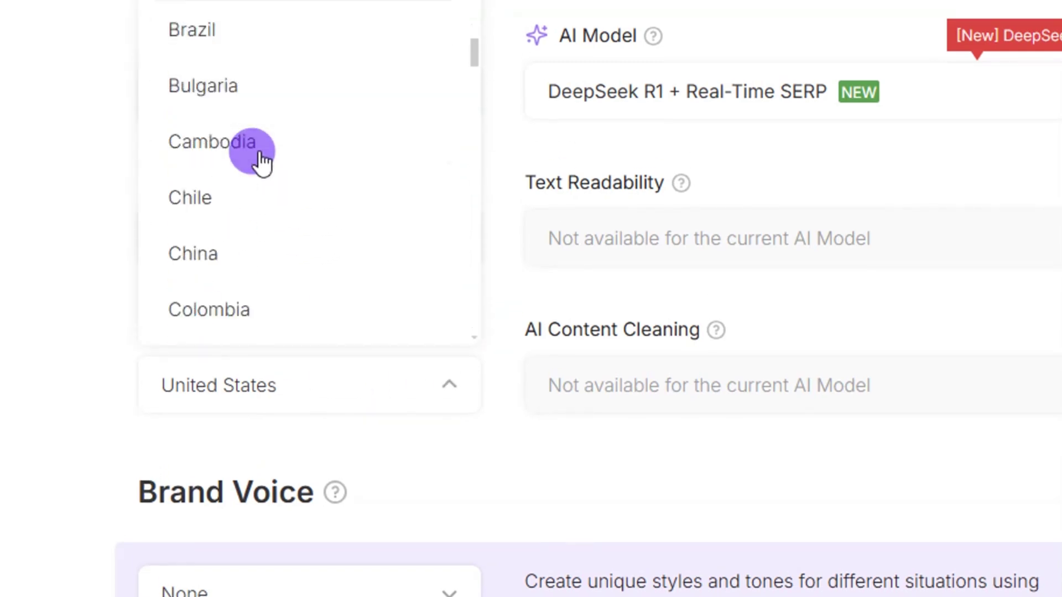
pyautogui.scroll(10, 261, 162)
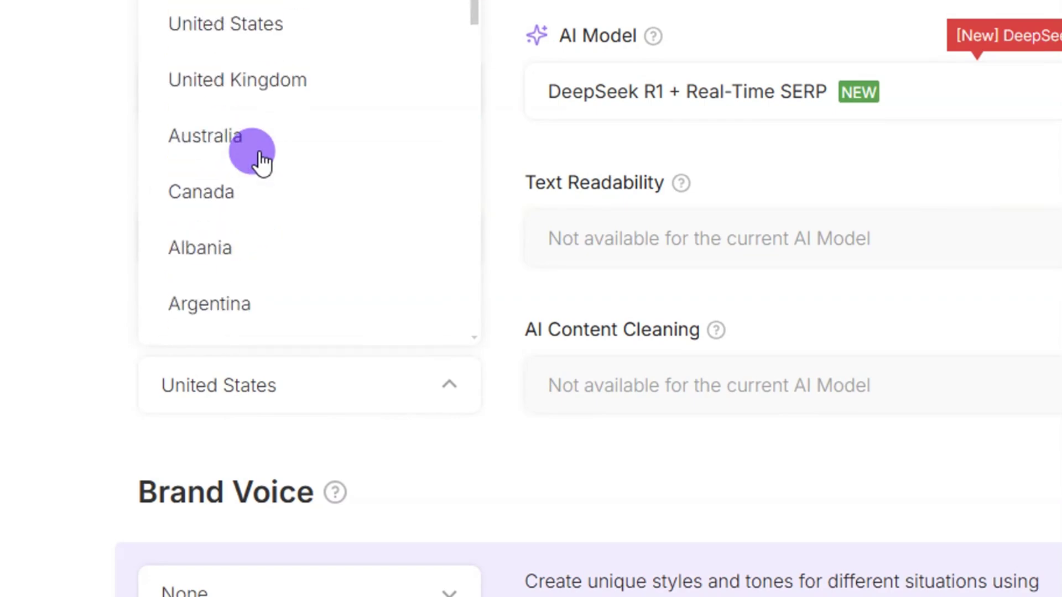
pyautogui.click(227, 99)
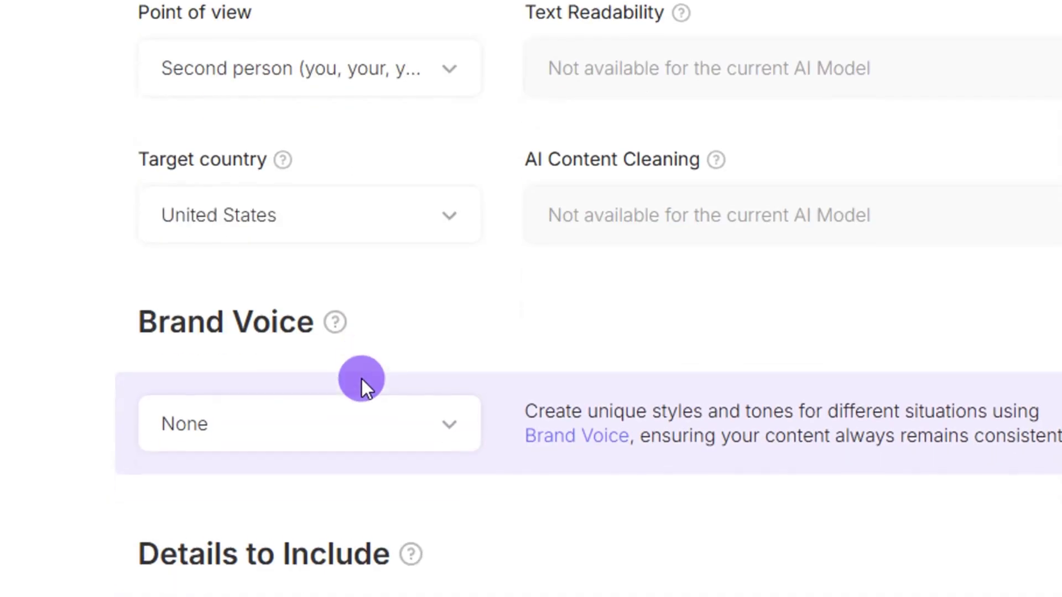
# Review the Brand Voice choices, leaving it at None, and place the cursor in the empty Details to Include field.
pyautogui.scroll(-2, 360, 378)
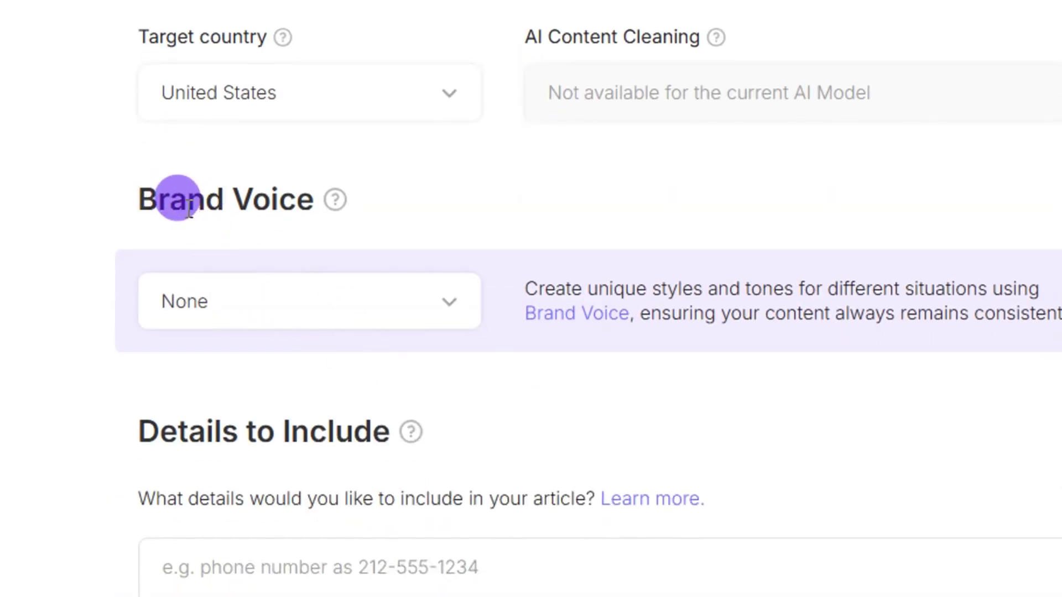
pyautogui.click(450, 301)
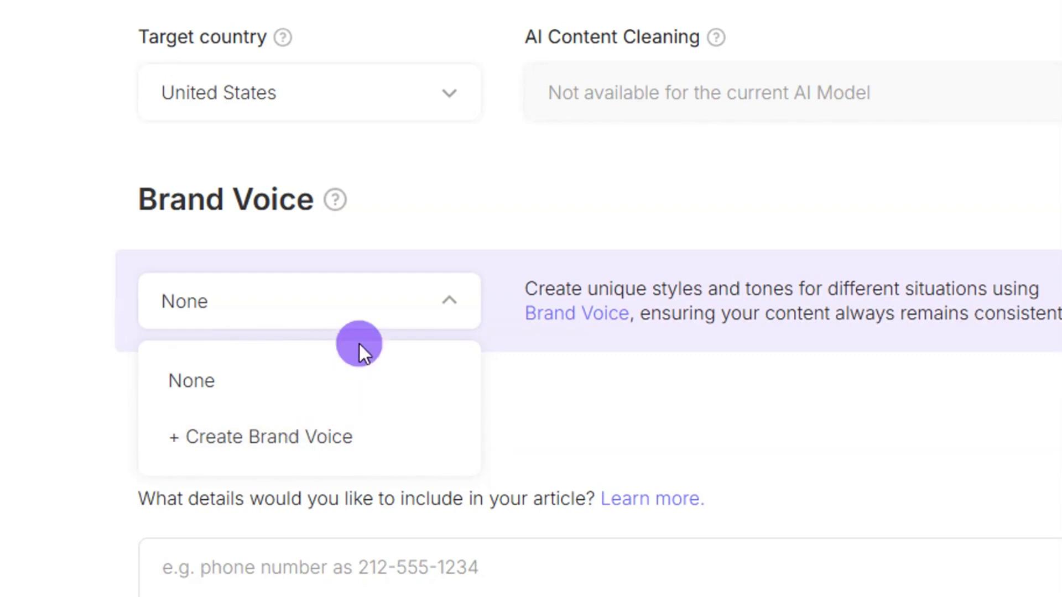
pyautogui.click(453, 302)
pyautogui.scroll(-2, 450, 309)
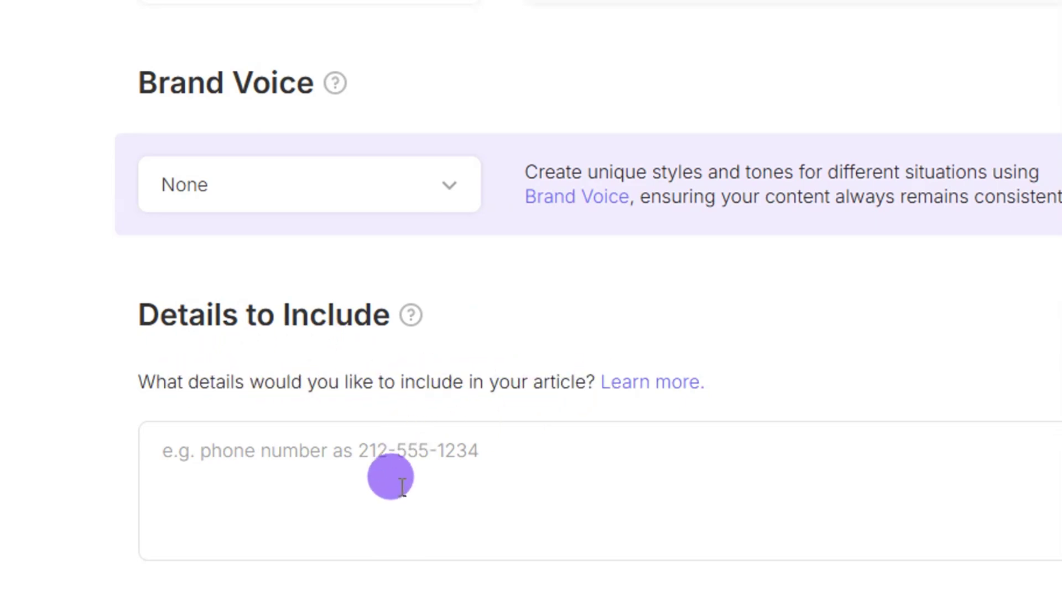
pyautogui.click(379, 472)
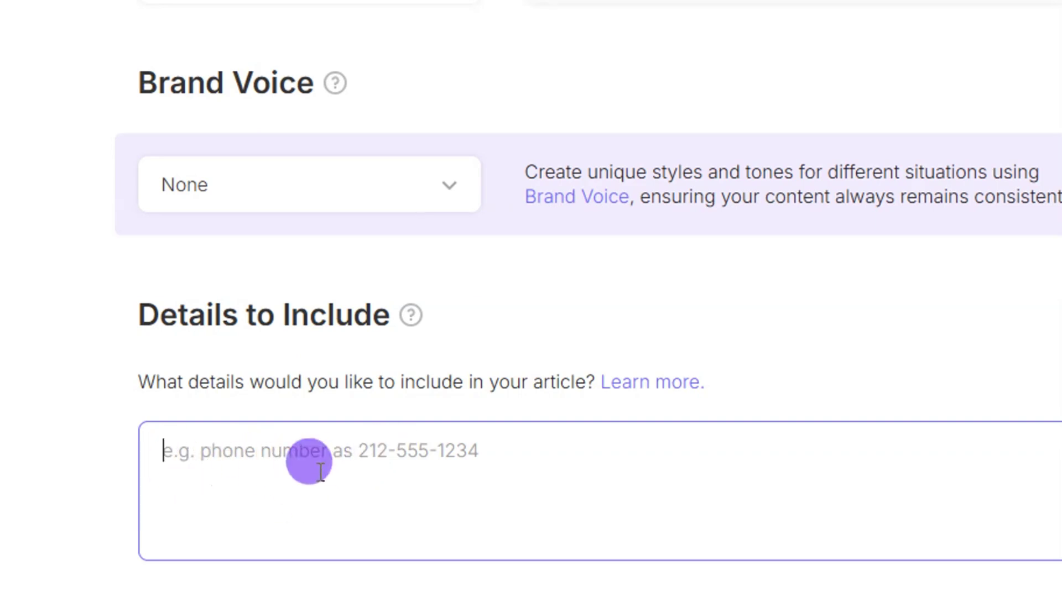
# Keep AI images enabled in the Media Hub and set the number of images to 5.
pyautogui.scroll(-3, 365, 476)
pyautogui.scroll(-3, 363, 470)
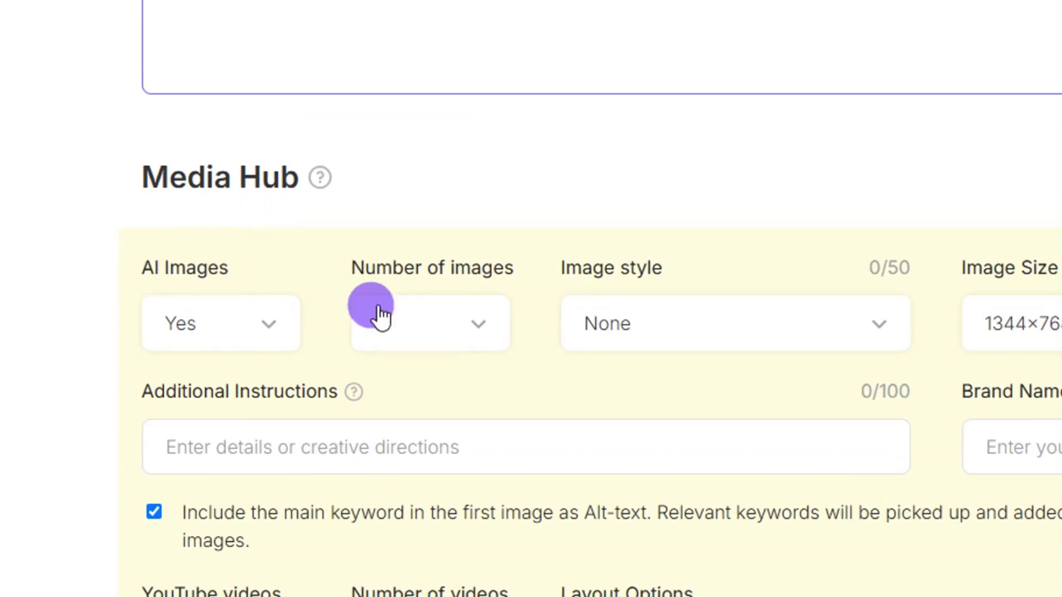
pyautogui.click(269, 326)
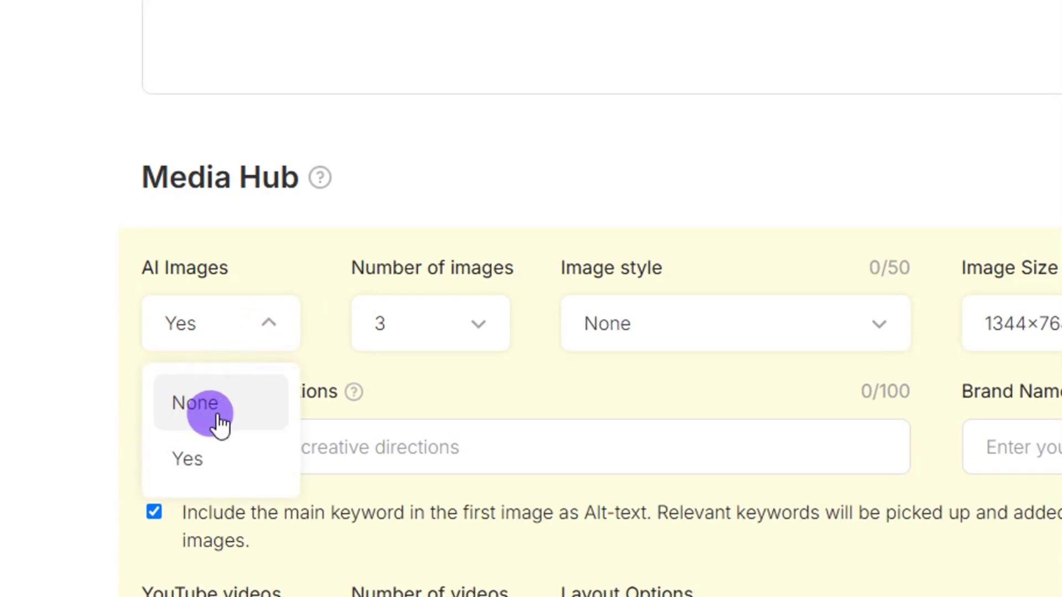
pyautogui.click(206, 469)
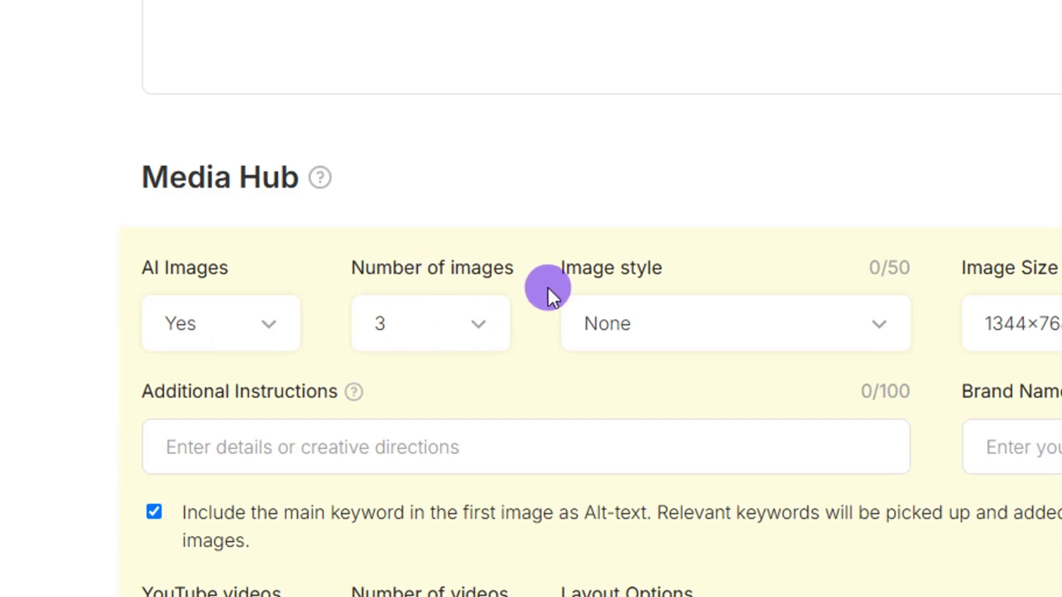
pyautogui.click(475, 331)
pyautogui.scroll(-2, 475, 331)
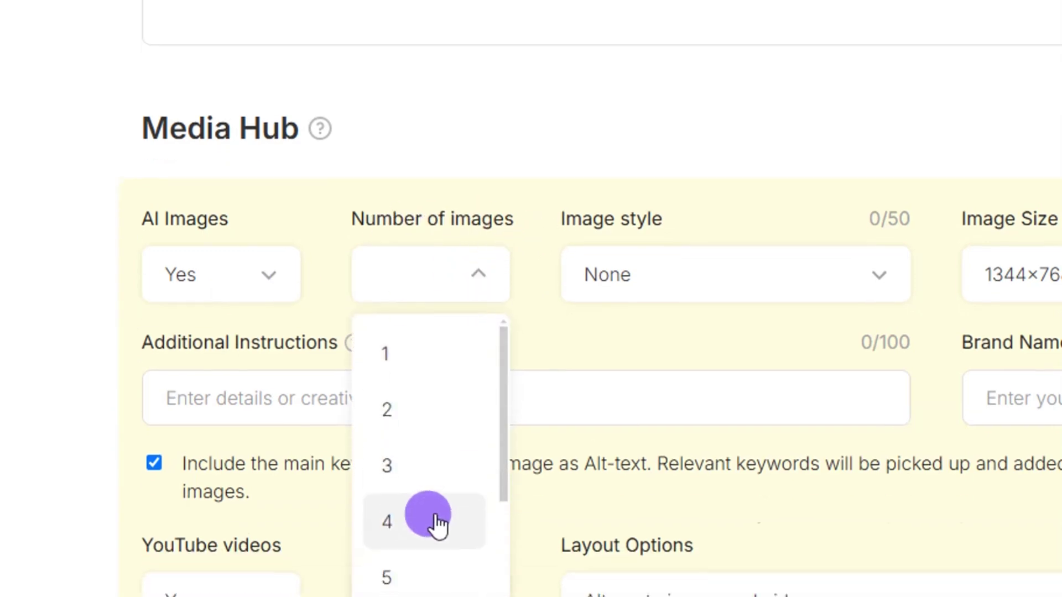
pyautogui.click(410, 514)
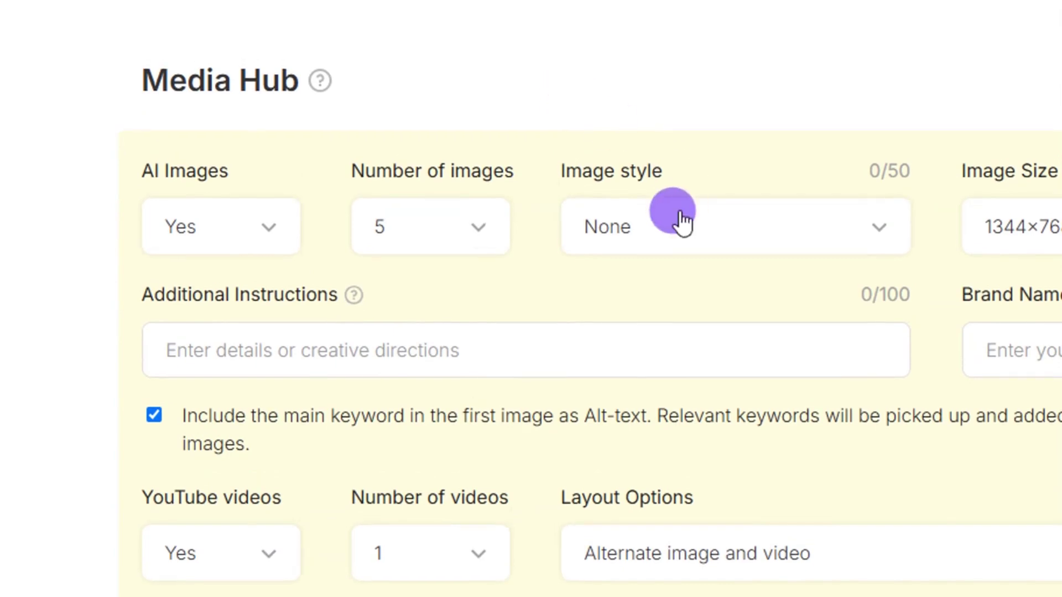
# Set the image style to Cinematic.
pyautogui.click(841, 223)
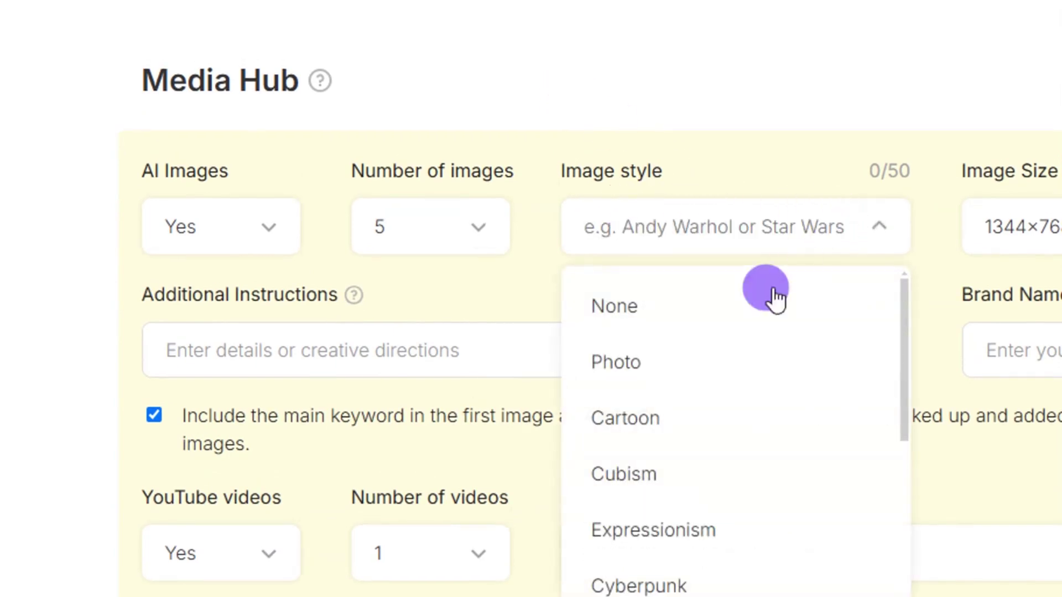
pyautogui.scroll(-2, 704, 405)
pyautogui.scroll(2, 704, 404)
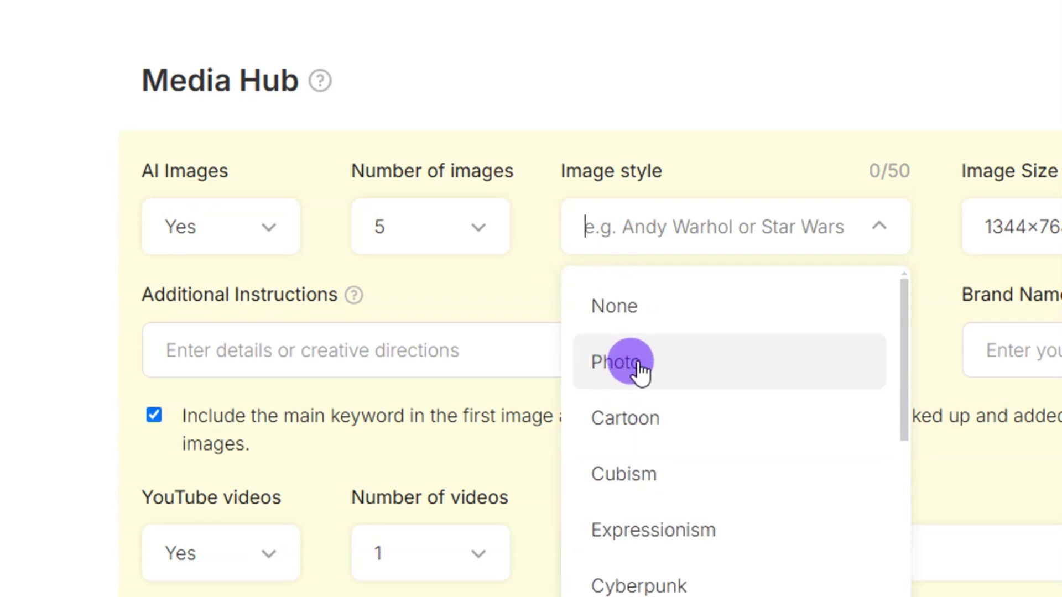
pyautogui.scroll(-5, 636, 362)
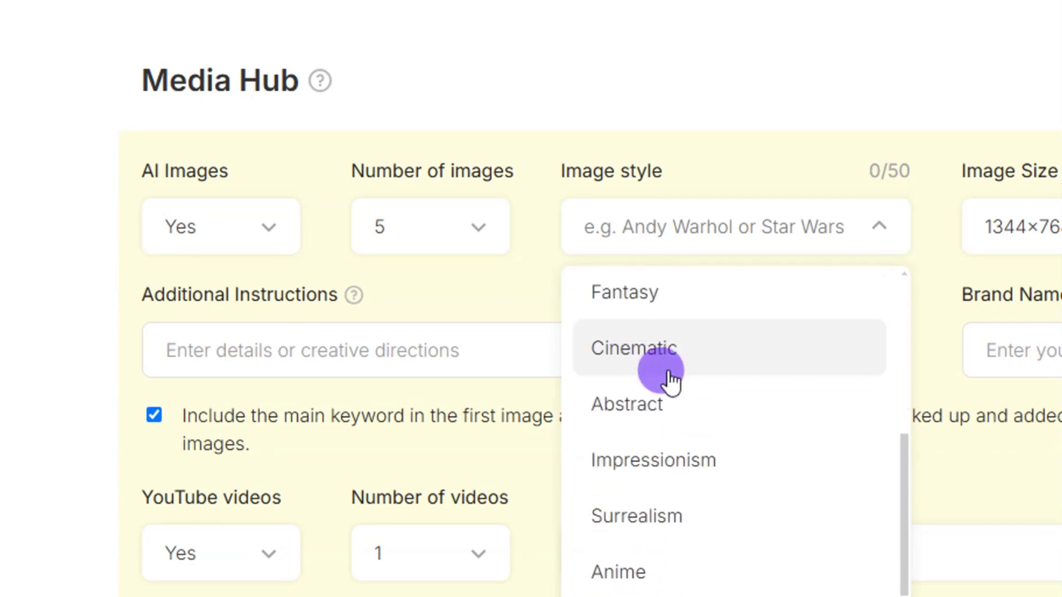
pyautogui.click(641, 360)
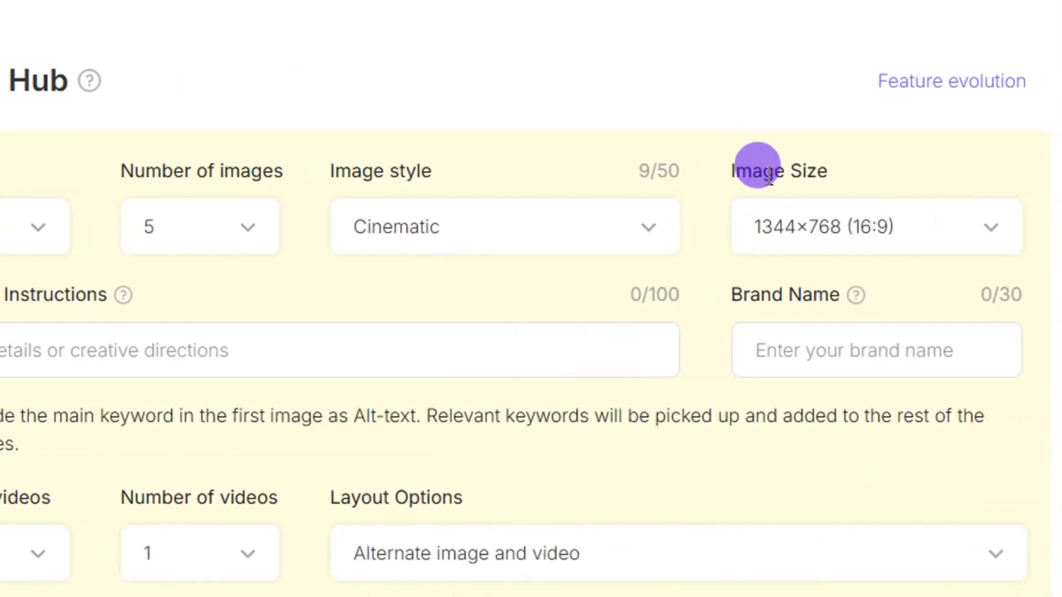
# Review the available image sizes, keeping 1344×768 (16:9), and check the help for Additional Instructions.
pyautogui.click(979, 236)
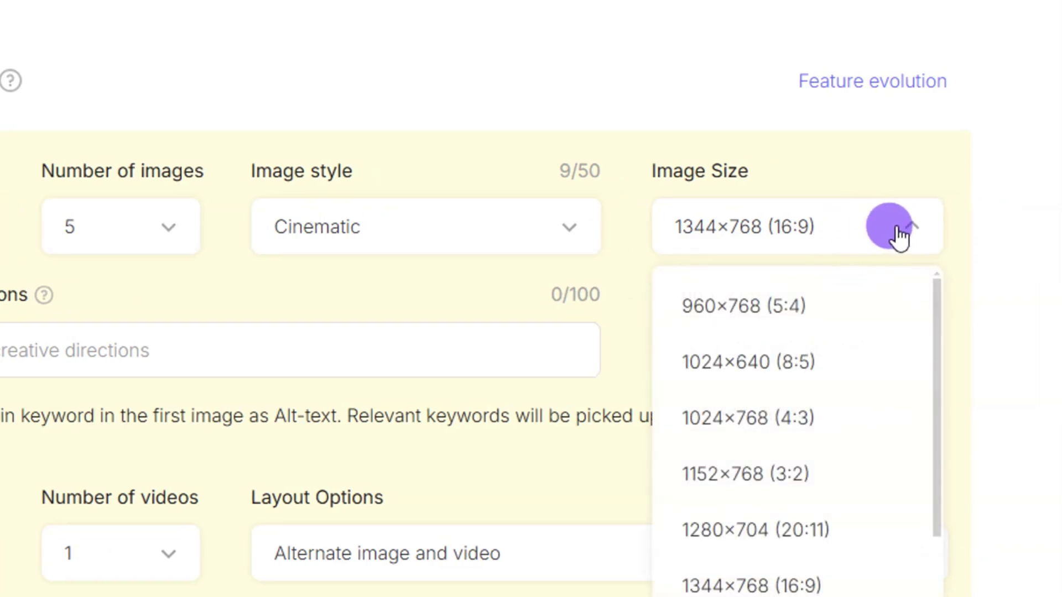
pyautogui.click(899, 235)
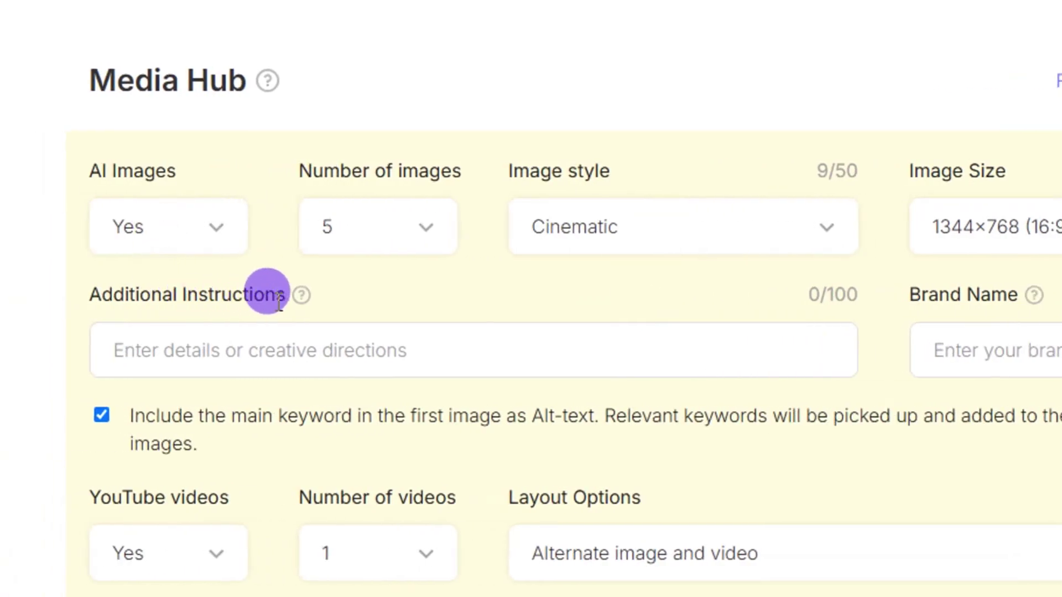
pyautogui.moveTo(302, 297)
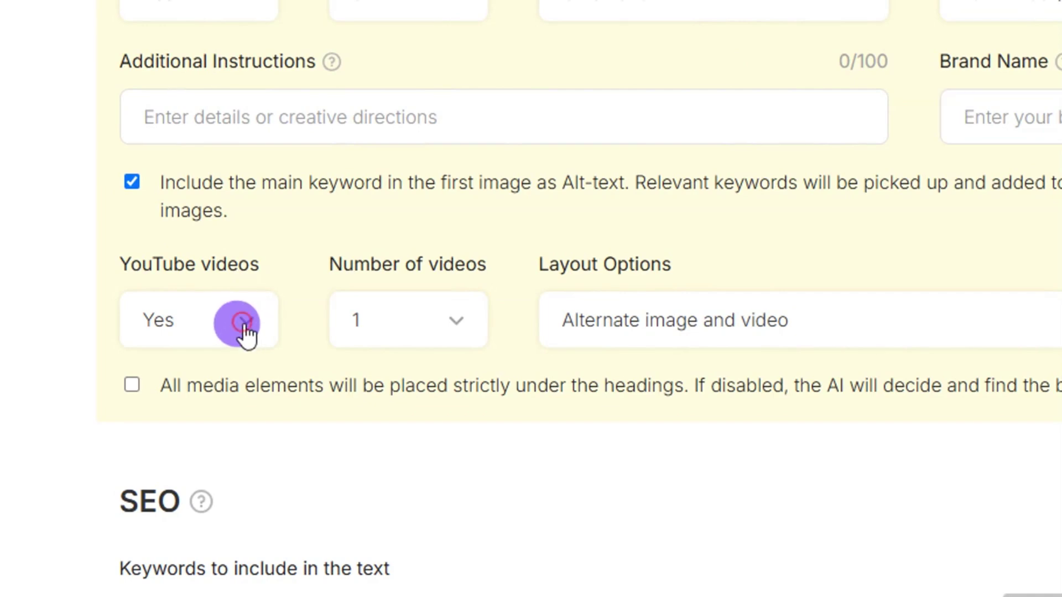
# Keep YouTube videos enabled and set the number of videos to 3.
pyautogui.click(245, 326)
pyautogui.click(193, 455)
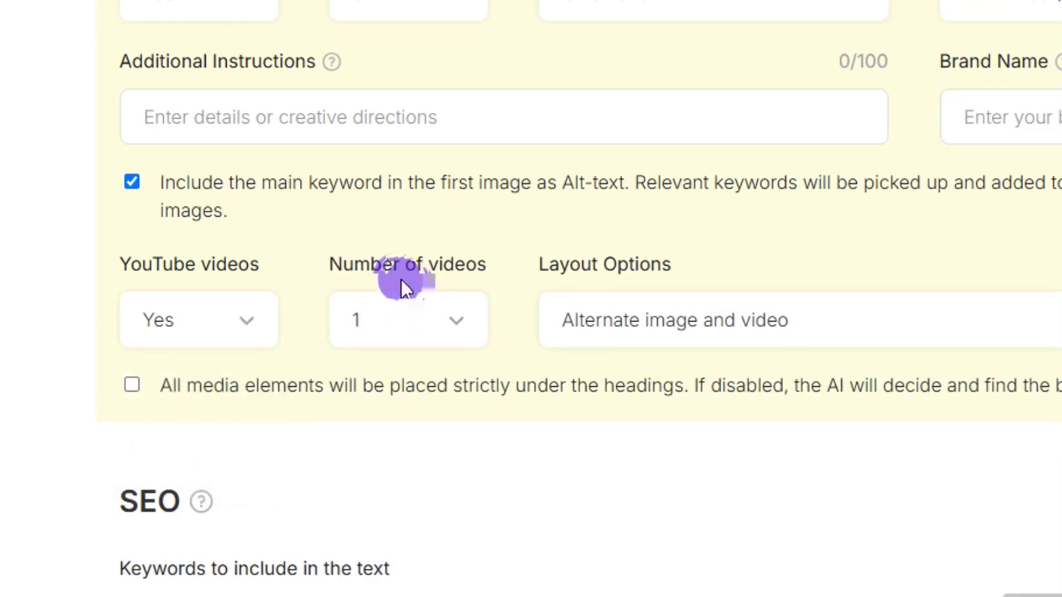
pyautogui.click(461, 326)
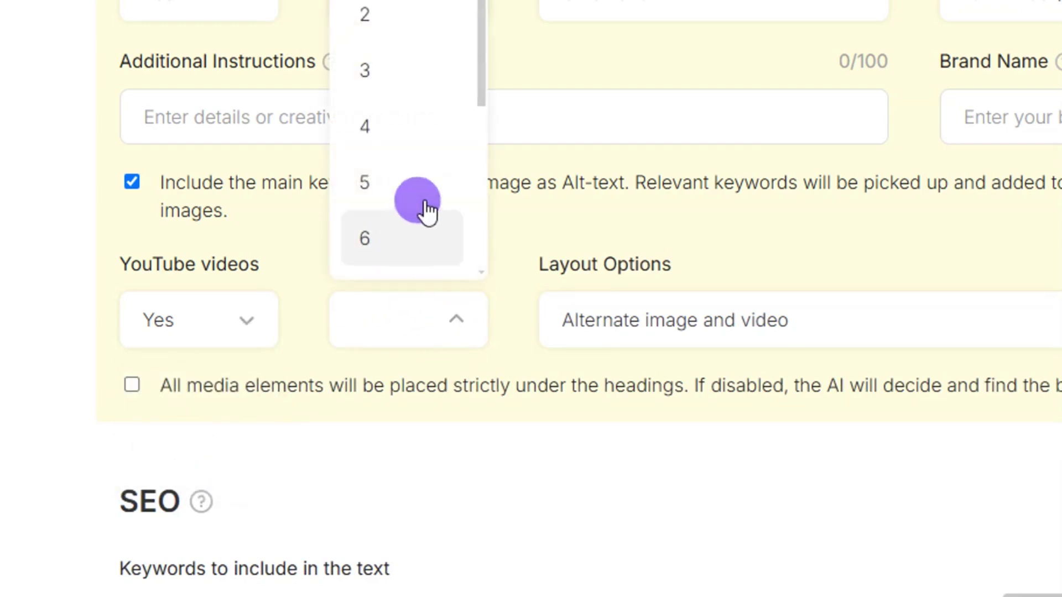
pyautogui.scroll(-5, 412, 121)
pyautogui.scroll(5, 387, 122)
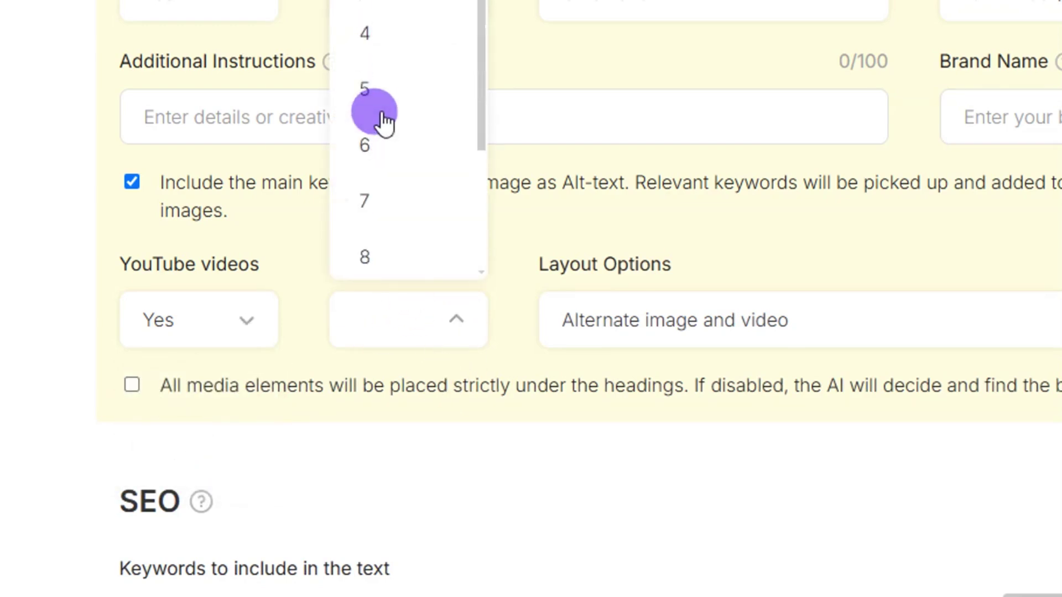
pyautogui.click(376, 99)
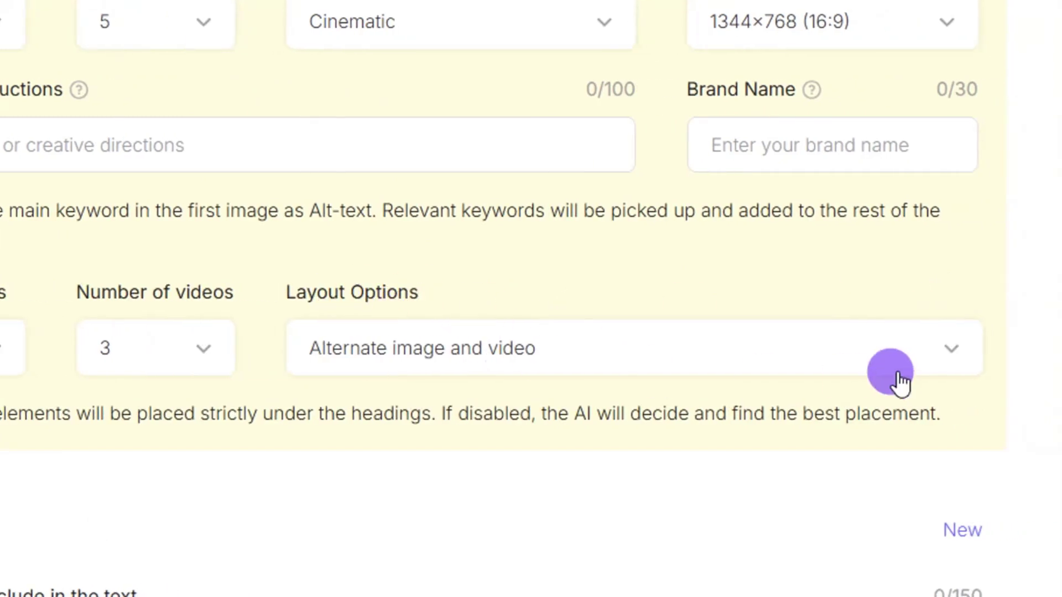
# Keep Alternate image and video as the layout option for the article's media.
pyautogui.click(919, 353)
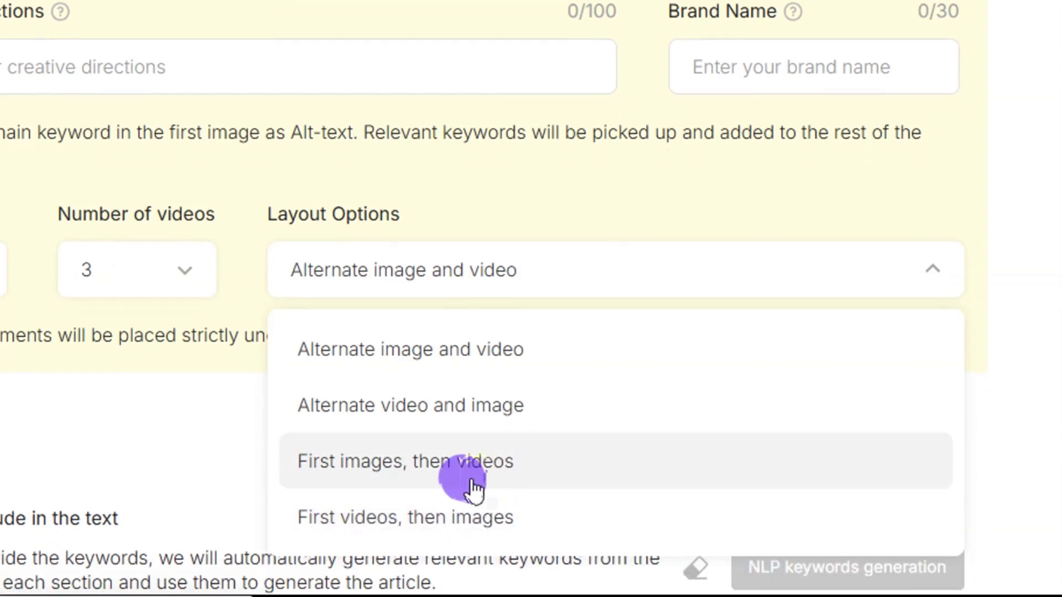
pyautogui.click(409, 359)
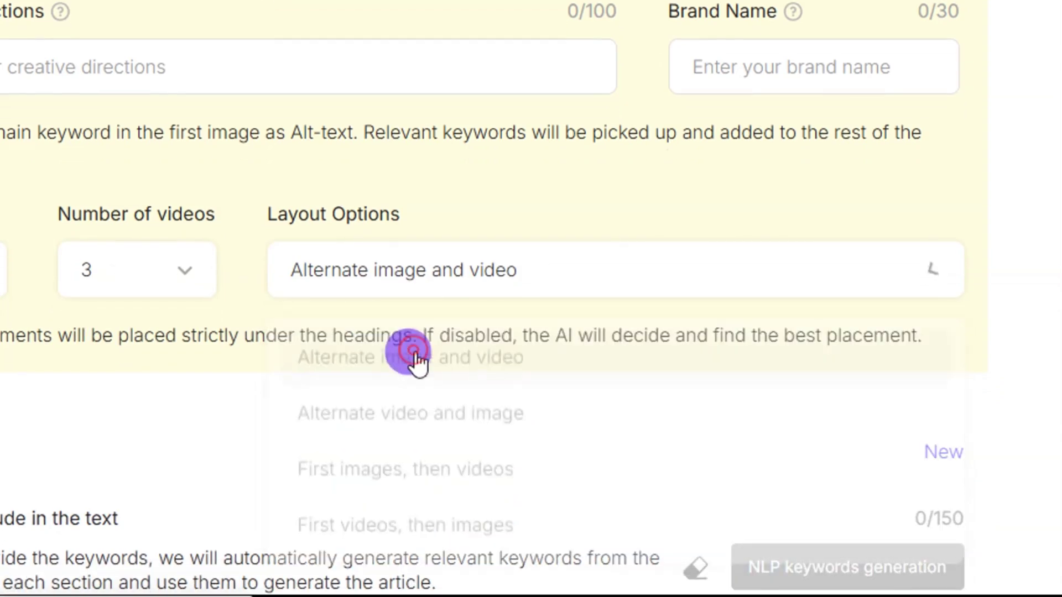
# Fill the Introductory Hook Brief with the Statistical or Fact preset.
pyautogui.scroll(-4, 164, 343)
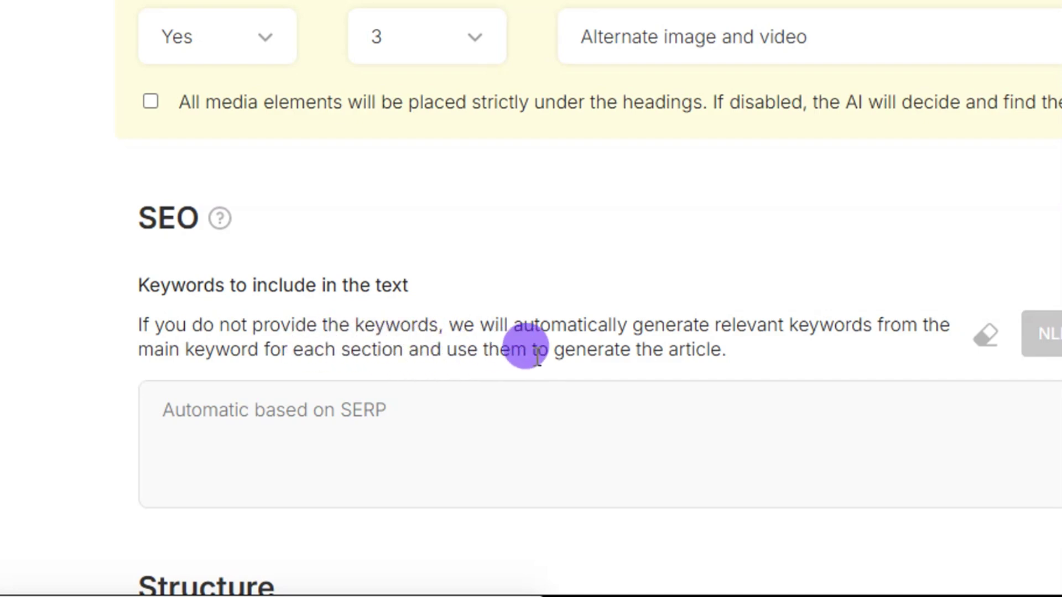
pyautogui.scroll(-2, 455, 340)
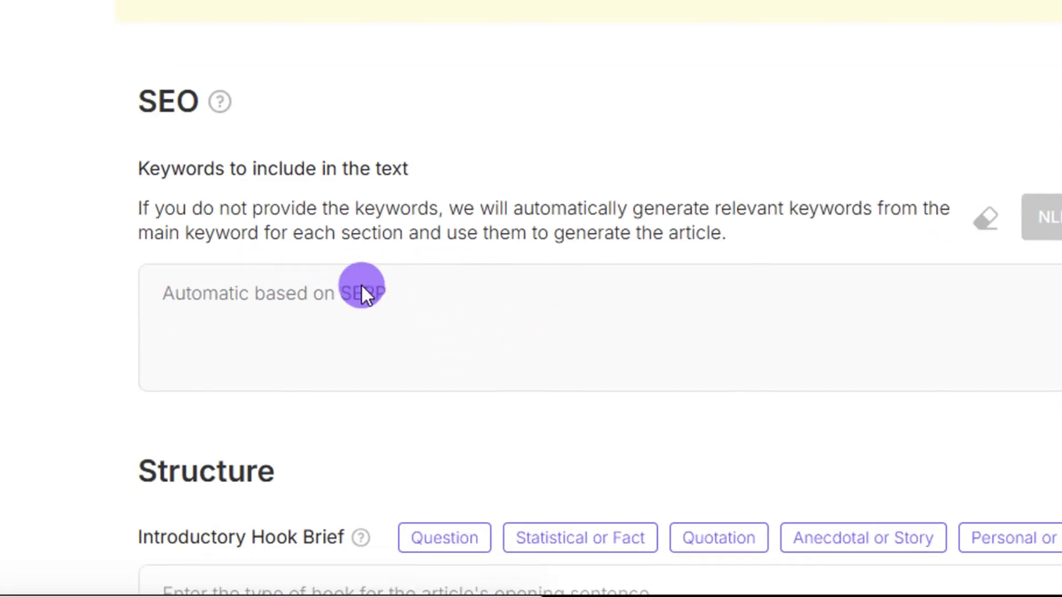
pyautogui.scroll(-6, 374, 283)
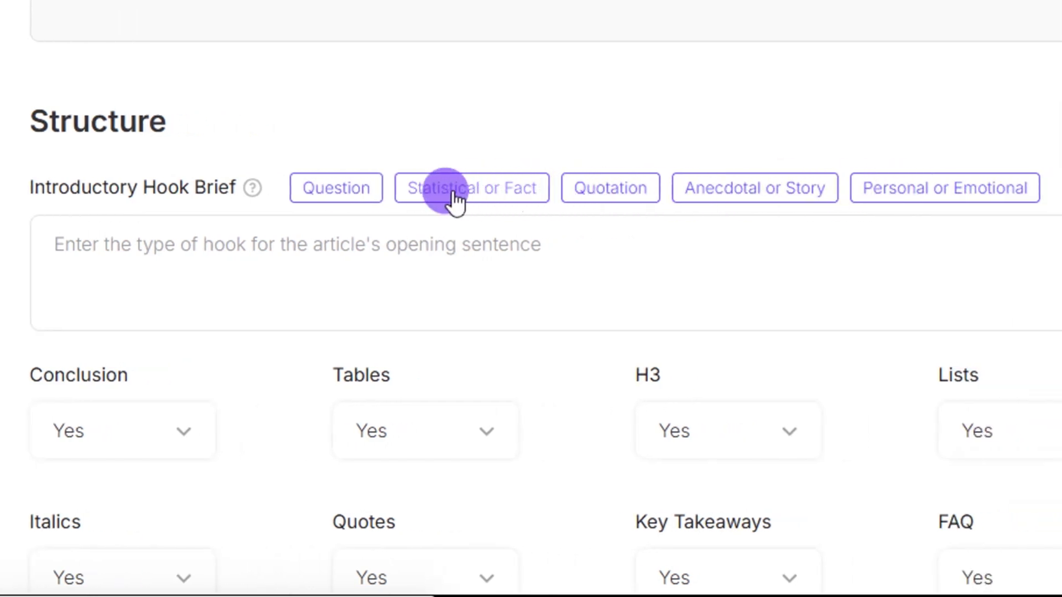
pyautogui.click(461, 198)
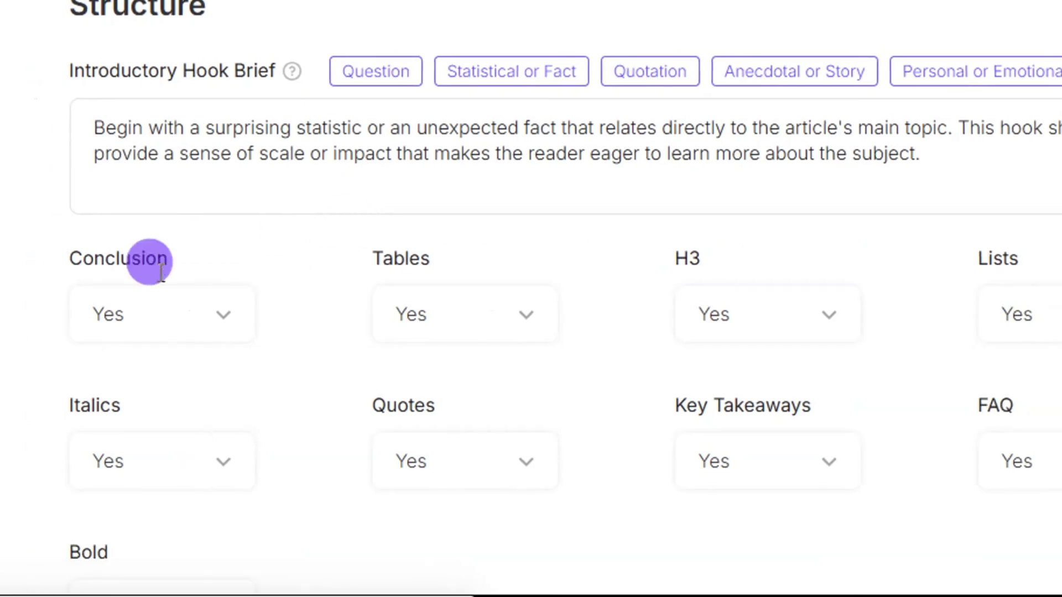
# In the article structure, keep Conclusion set to Yes and set Tables to No.
pyautogui.click(294, 313)
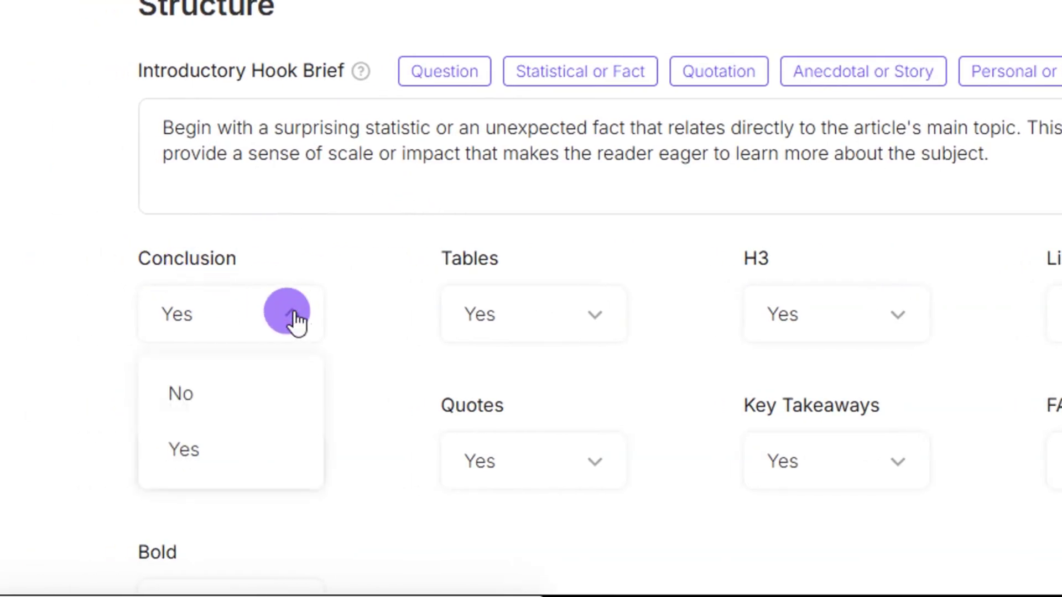
pyautogui.click(302, 323)
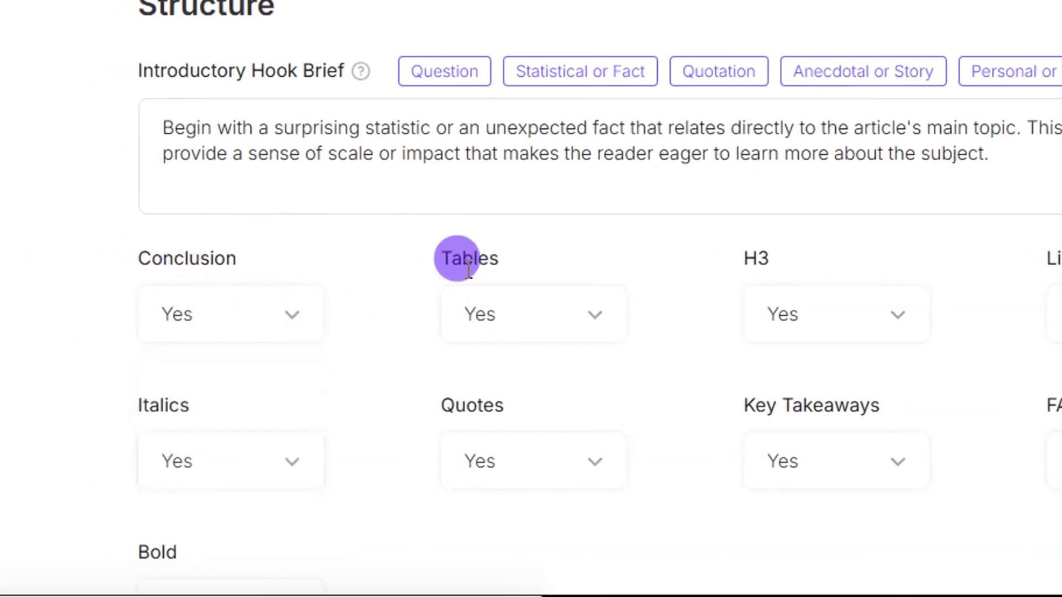
pyautogui.click(593, 325)
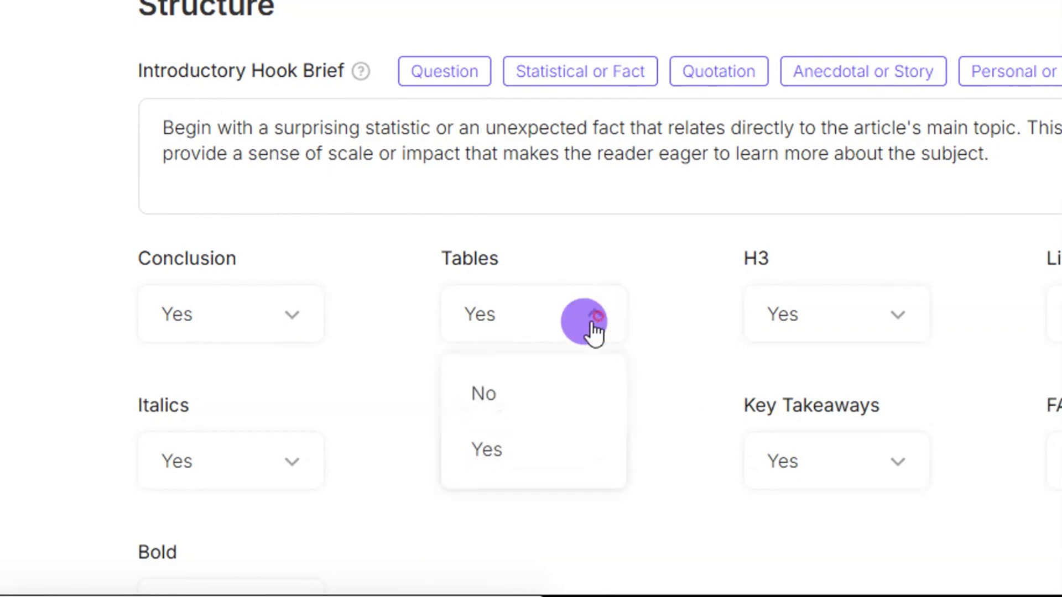
pyautogui.click(497, 396)
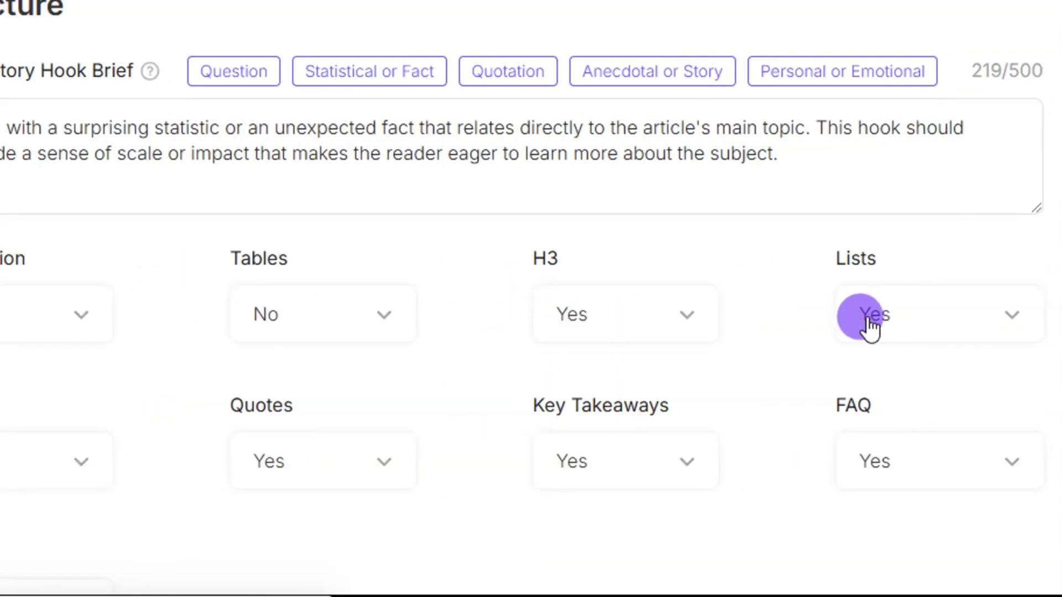
# Check the website choices for Internal Linking and keep the selection at None.
pyautogui.scroll(-4, 636, 293)
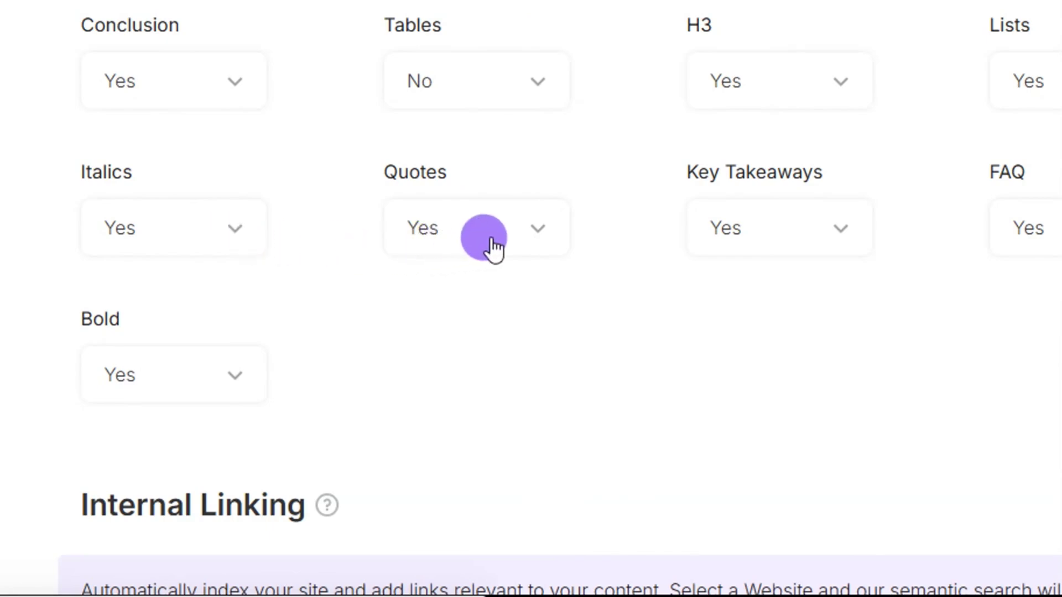
pyautogui.scroll(-8, 506, 243)
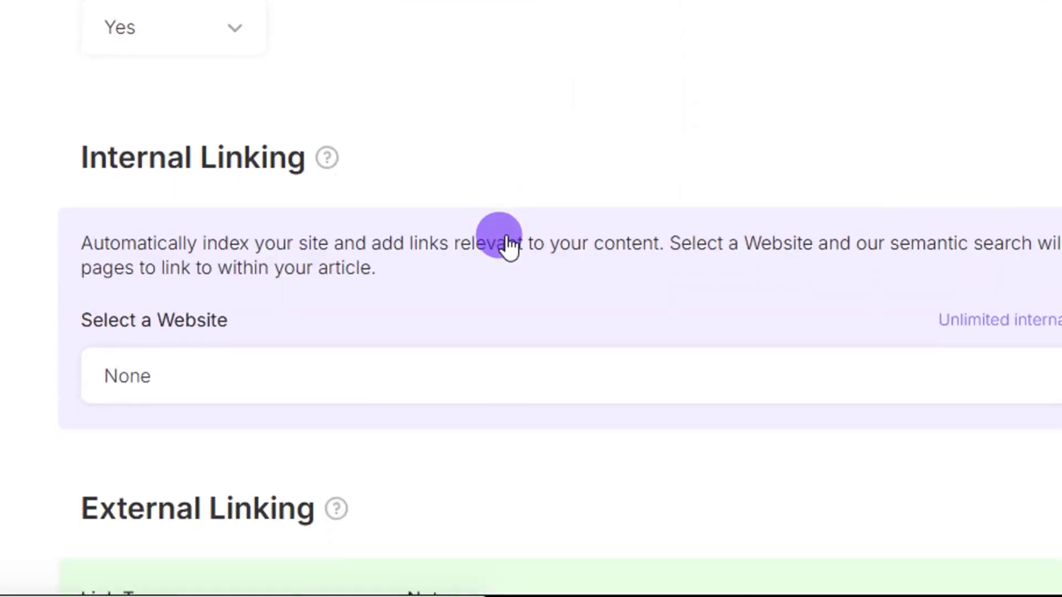
pyautogui.scroll(1, 161, 91)
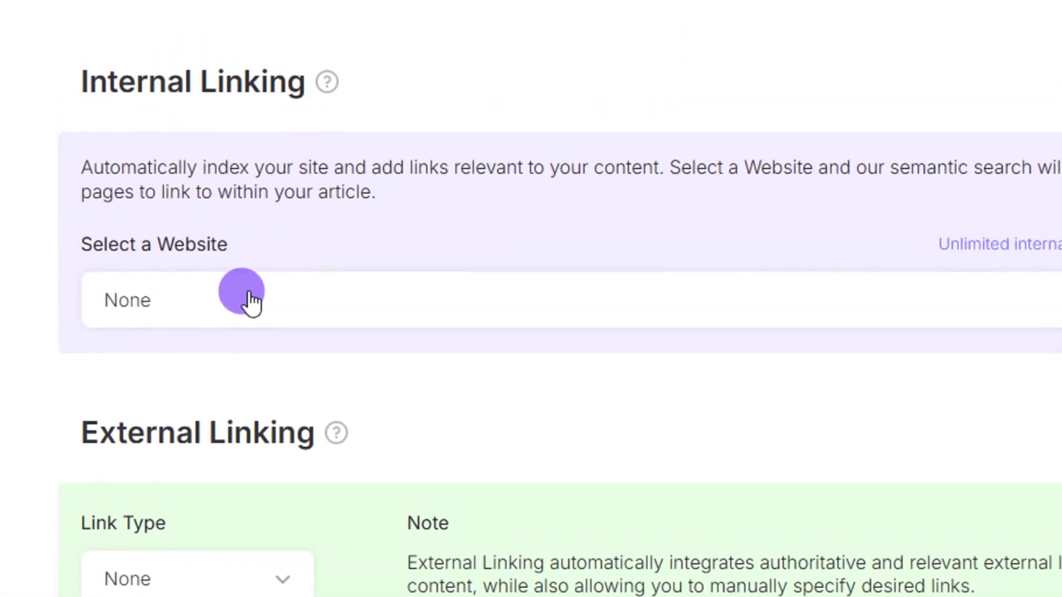
pyautogui.click(237, 308)
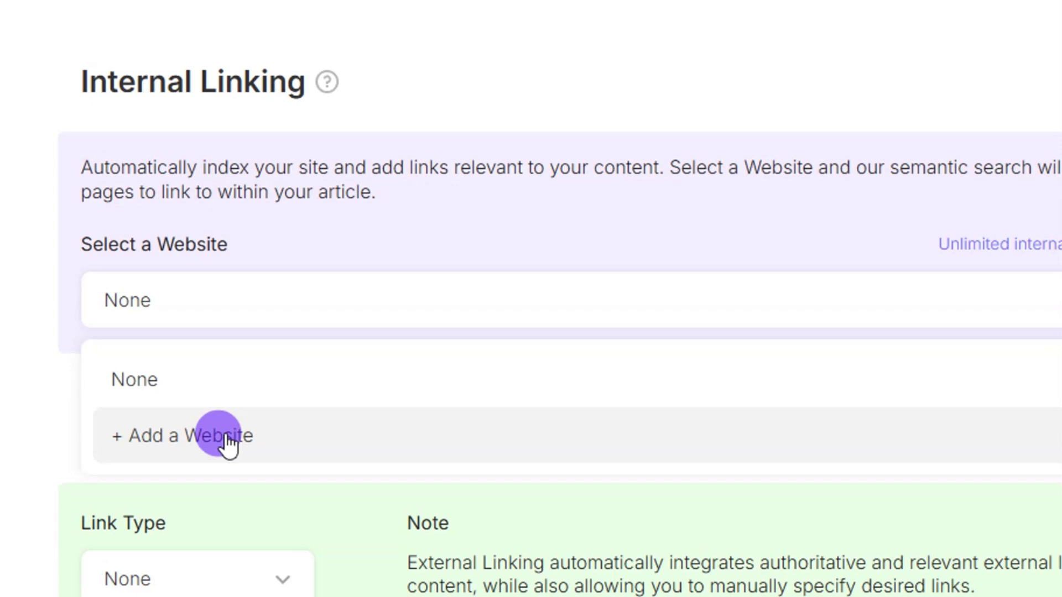
pyautogui.click(206, 380)
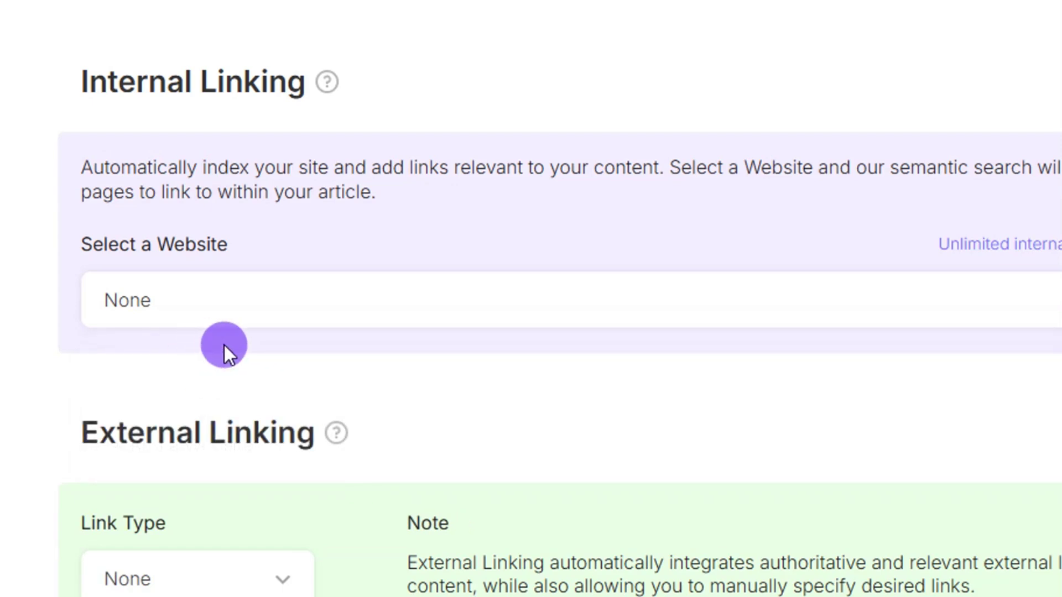
# Check the External Linking link types and the Connect to Web access options, keeping both at None.
pyautogui.scroll(-4, 223, 344)
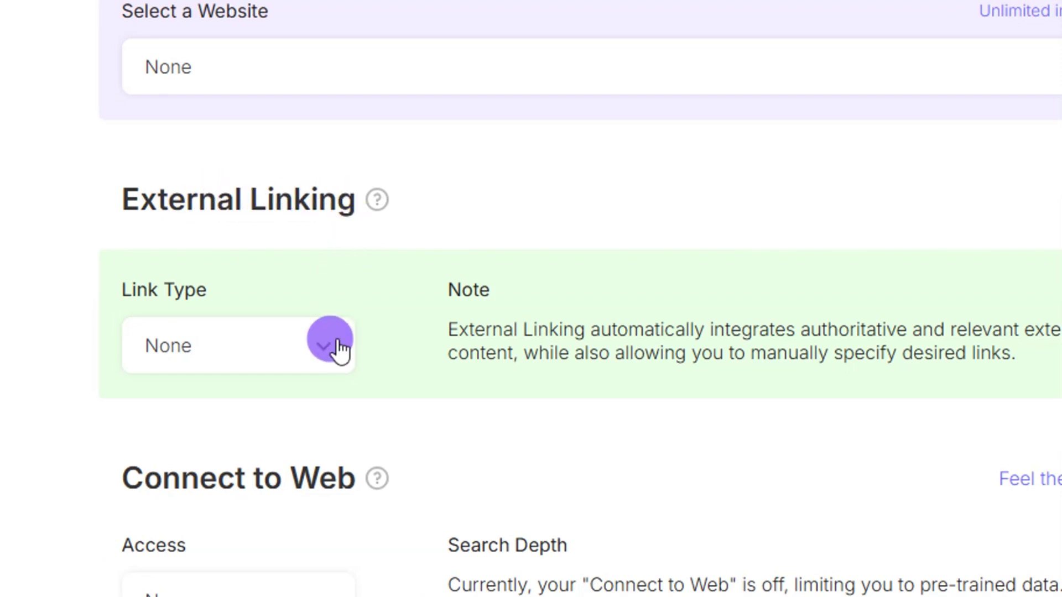
pyautogui.click(307, 352)
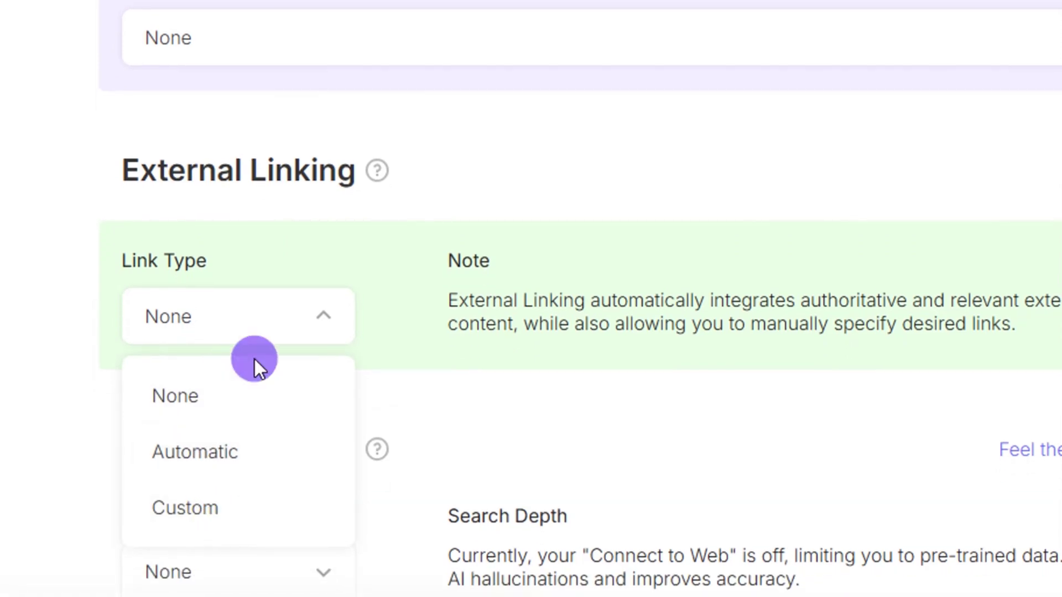
pyautogui.click(318, 321)
pyautogui.scroll(-4, 414, 284)
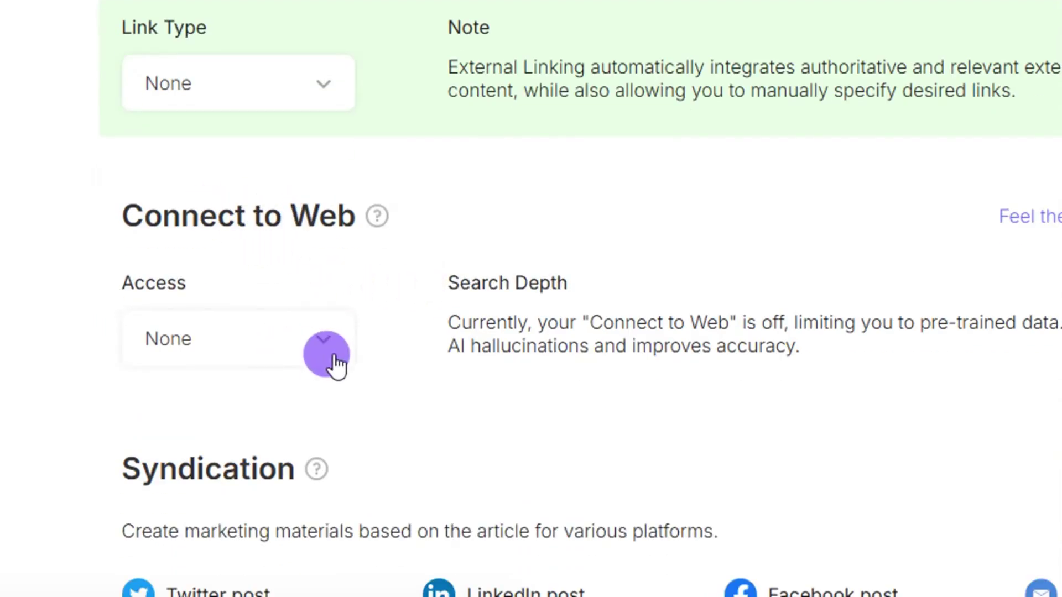
pyautogui.click(325, 342)
pyautogui.click(340, 335)
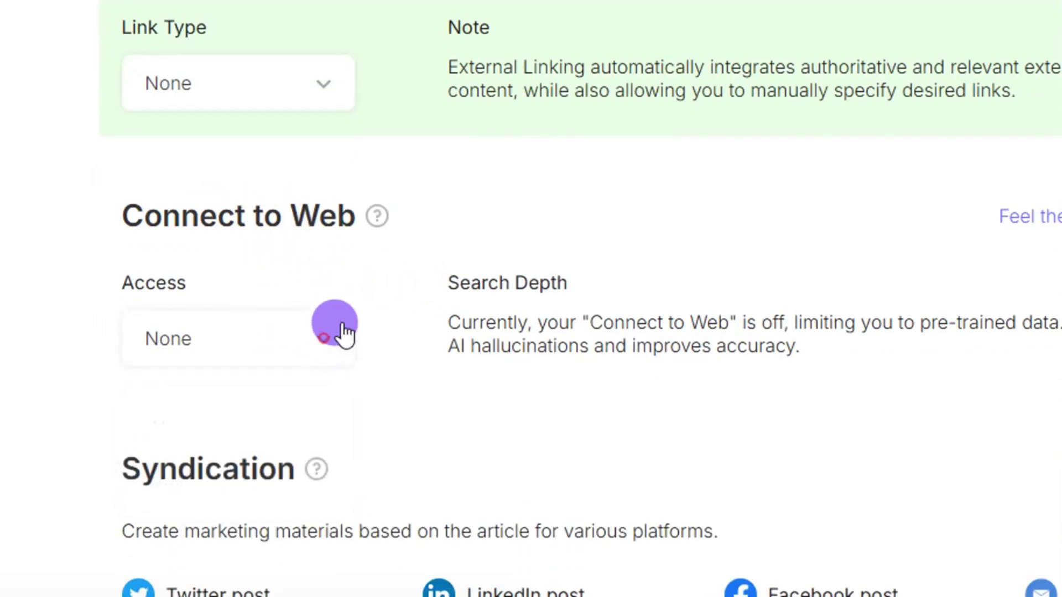
# Review the Syndication platforms and check the options for the WhatsApp message.
pyautogui.scroll(-4, 340, 334)
pyautogui.scroll(-4, 256, 328)
pyautogui.scroll(1, 235, 221)
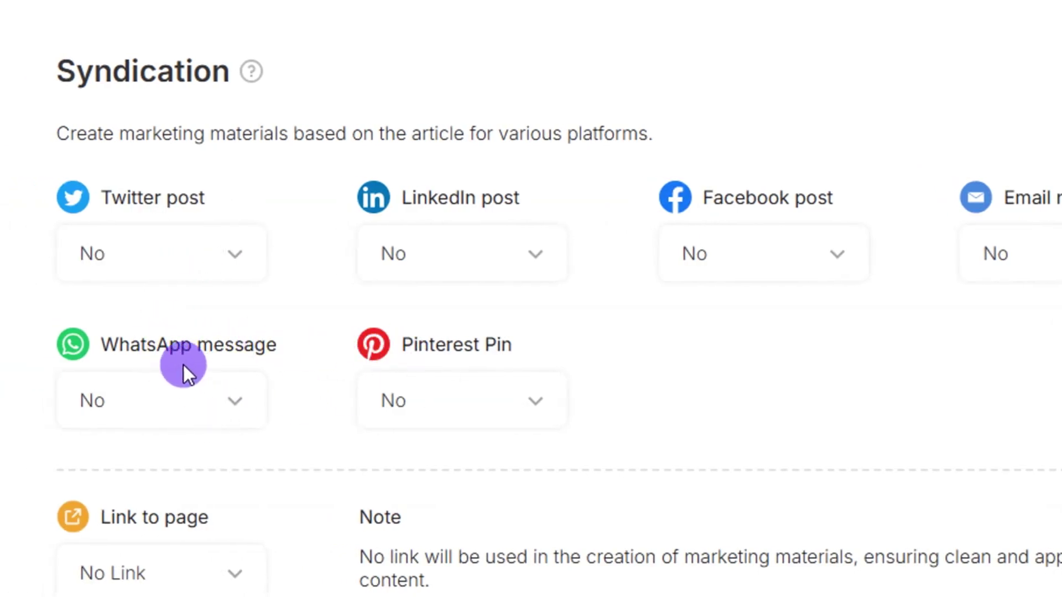
pyautogui.click(241, 398)
pyautogui.click(160, 514)
# Review the Outline Editor and check the target website choices for publishing, keeping None.
pyautogui.scroll(-10, 324, 260)
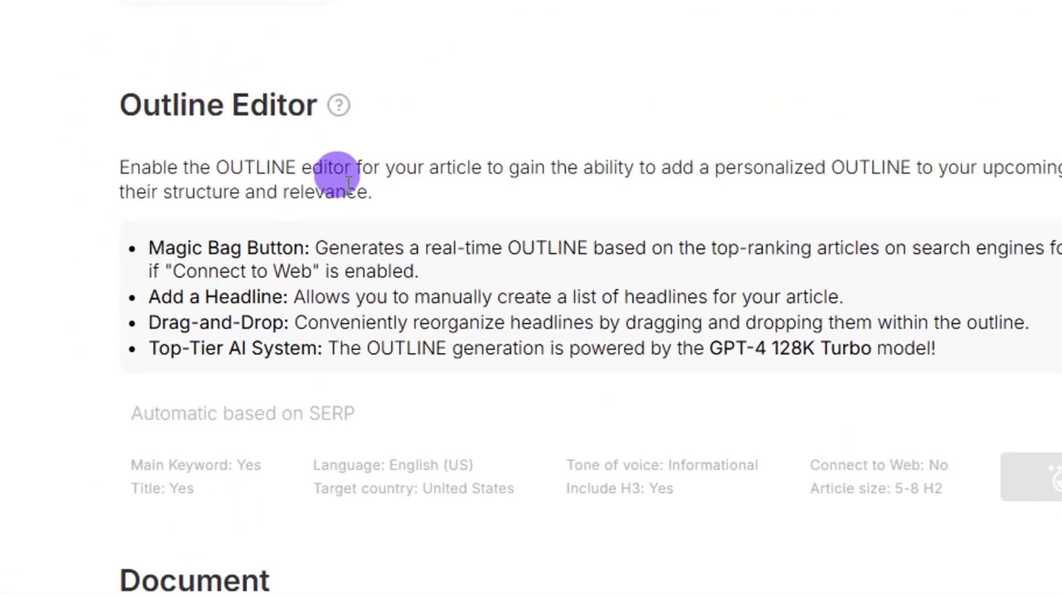
pyautogui.scroll(-12, 332, 166)
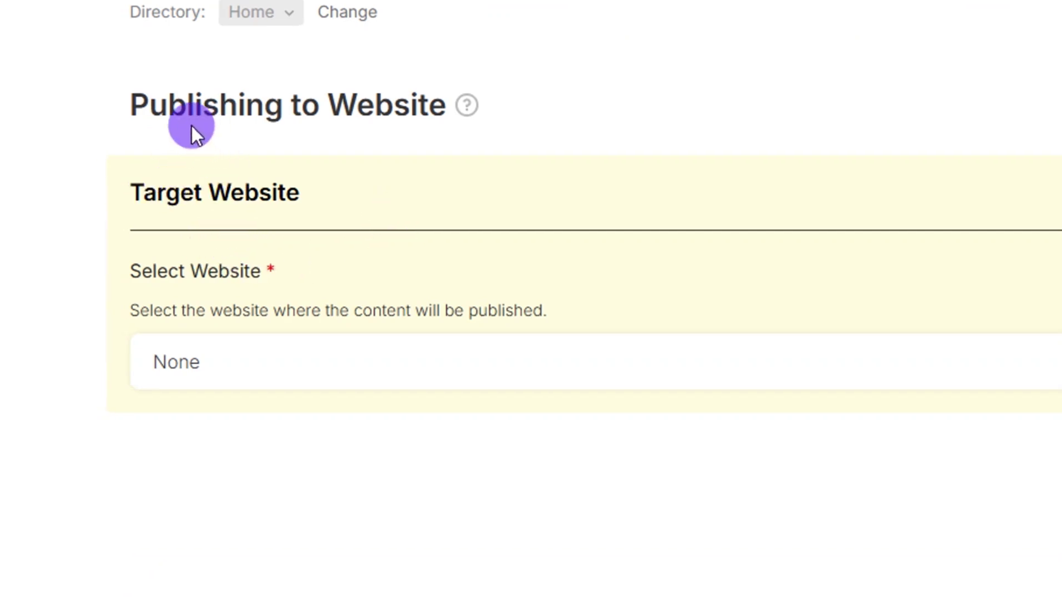
pyautogui.click(795, 372)
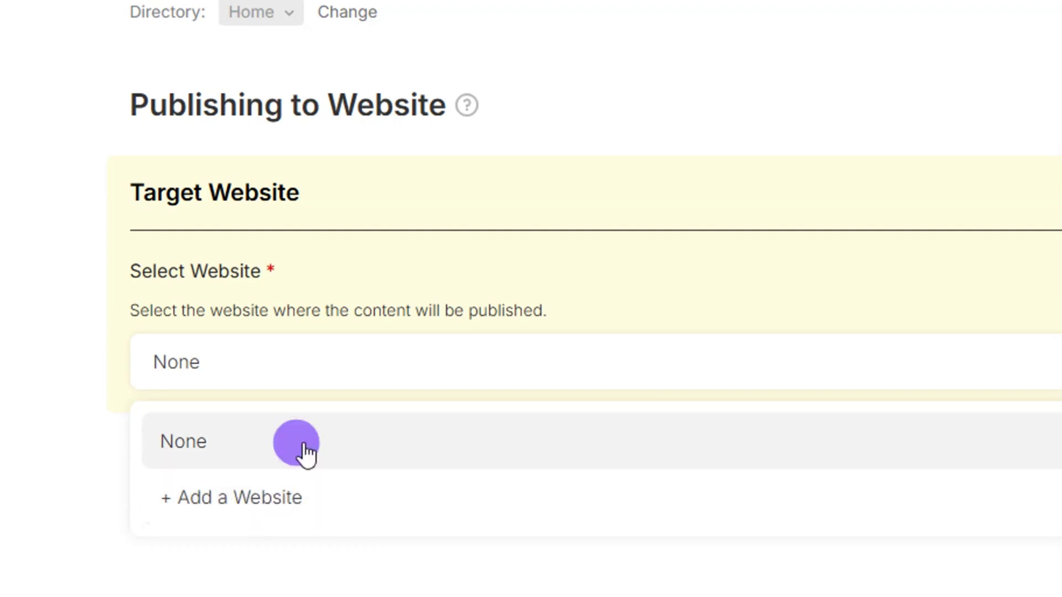
pyautogui.click(325, 362)
# Run the 1-Click Blog Post generation for "Elevate Your Dishes with These Garnishing Secrets".
pyautogui.scroll(20, 435, 364)
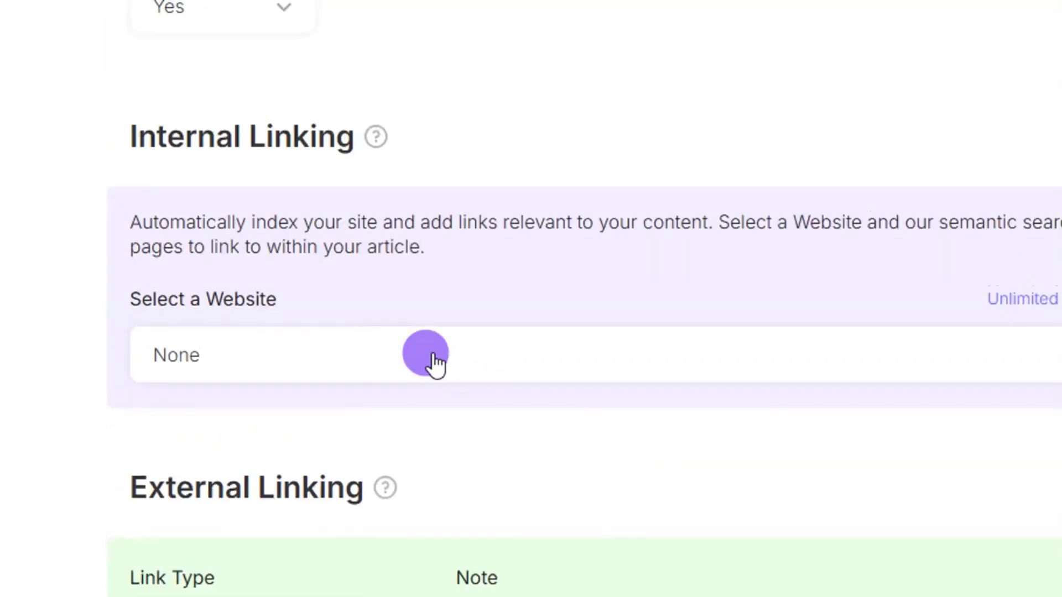
pyautogui.scroll(5, 435, 364)
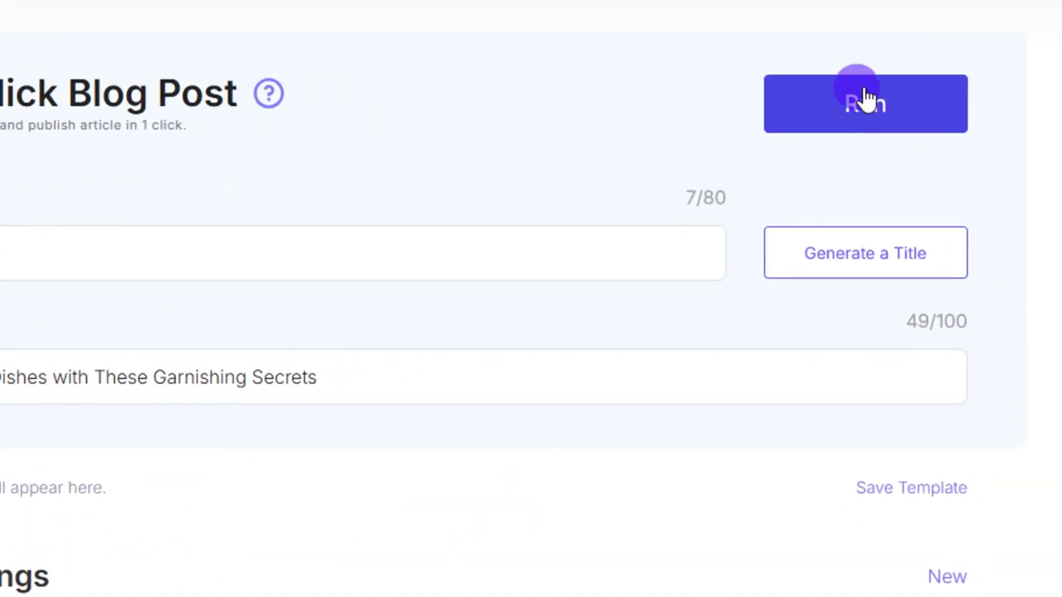
pyautogui.click(876, 108)
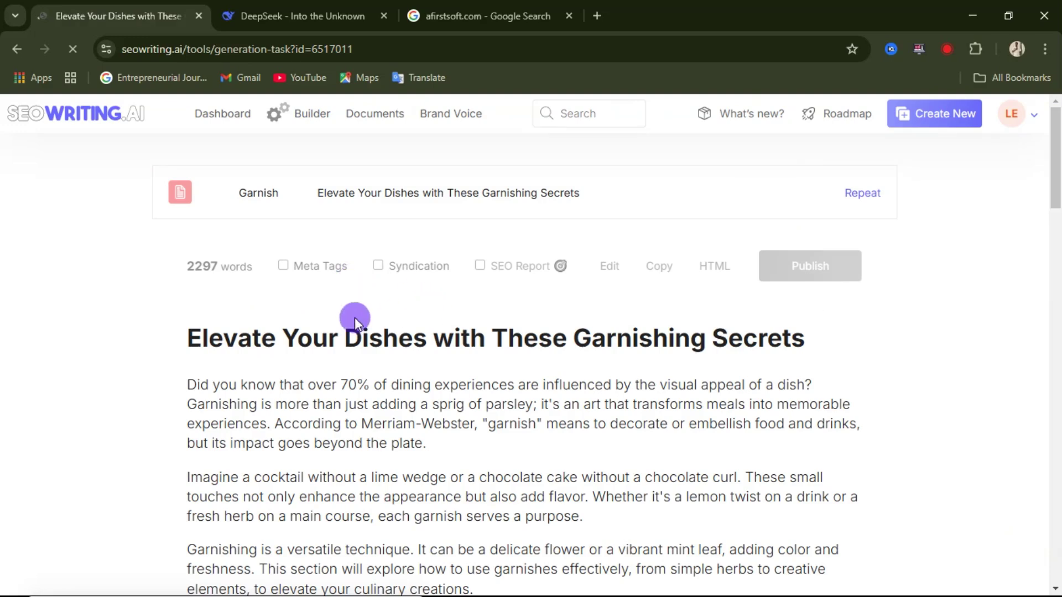
# Read the generated article's introduction, first image with its regenerate option, and Key Takeaways section.
pyautogui.scroll(-3, 351, 279)
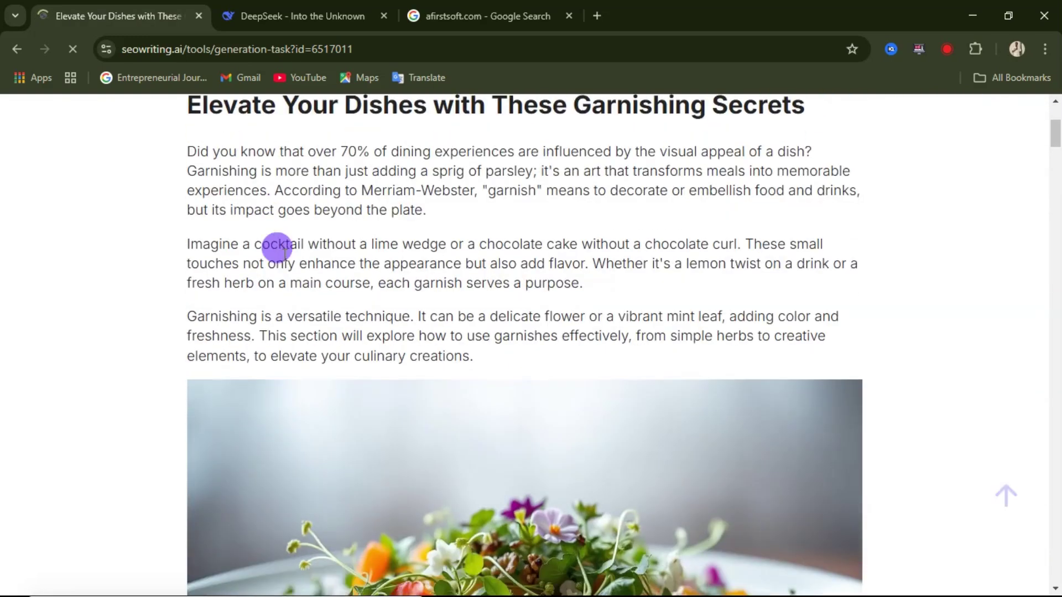
pyautogui.moveTo(187, 227); pyautogui.dragTo(469, 288)
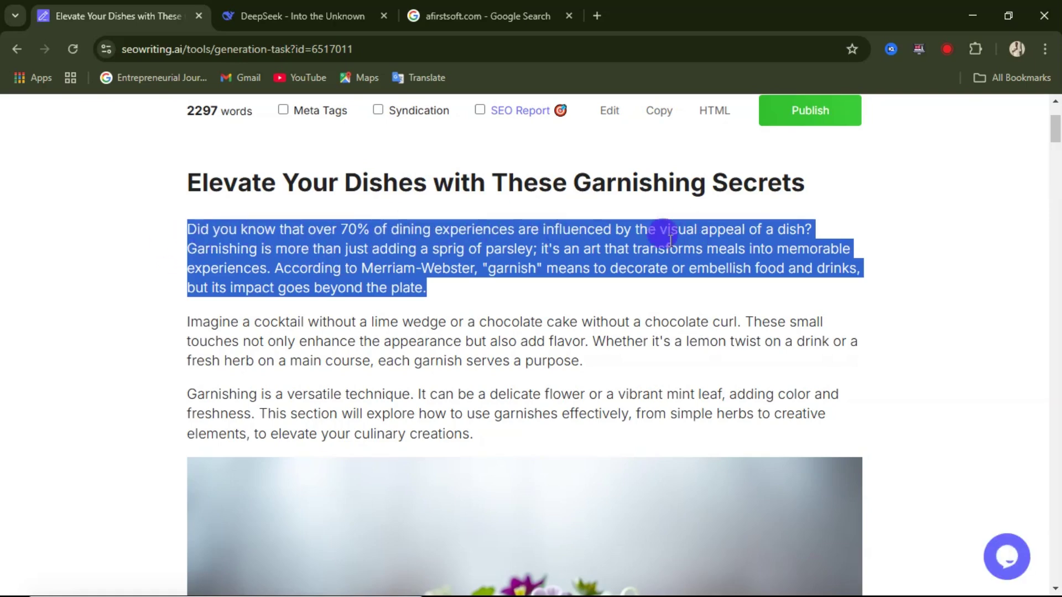
pyautogui.scroll(-3, 483, 244)
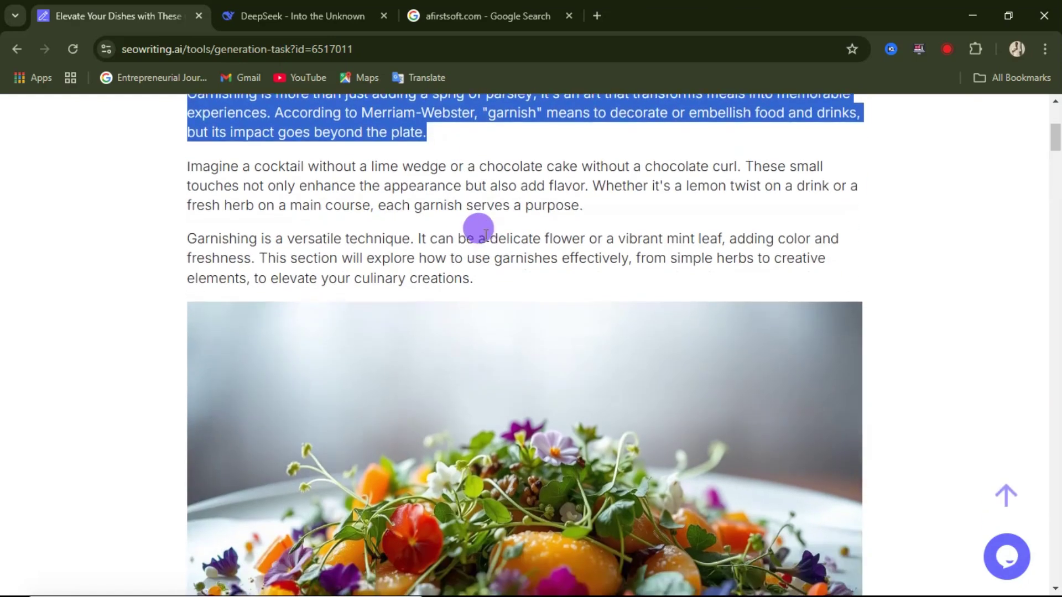
pyautogui.scroll(-3, 332, 188)
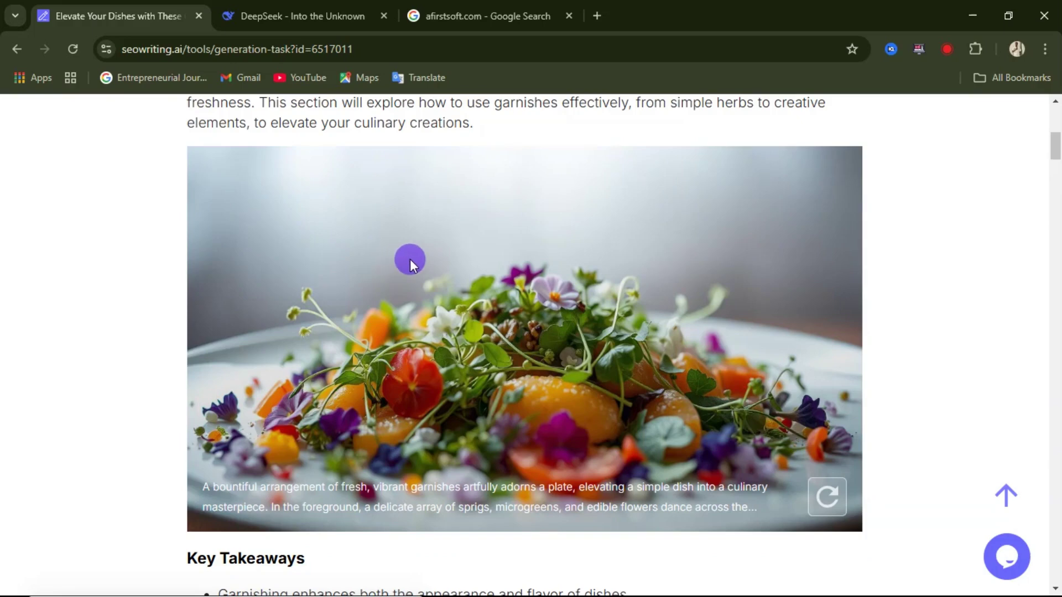
pyautogui.scroll(-1, 404, 275)
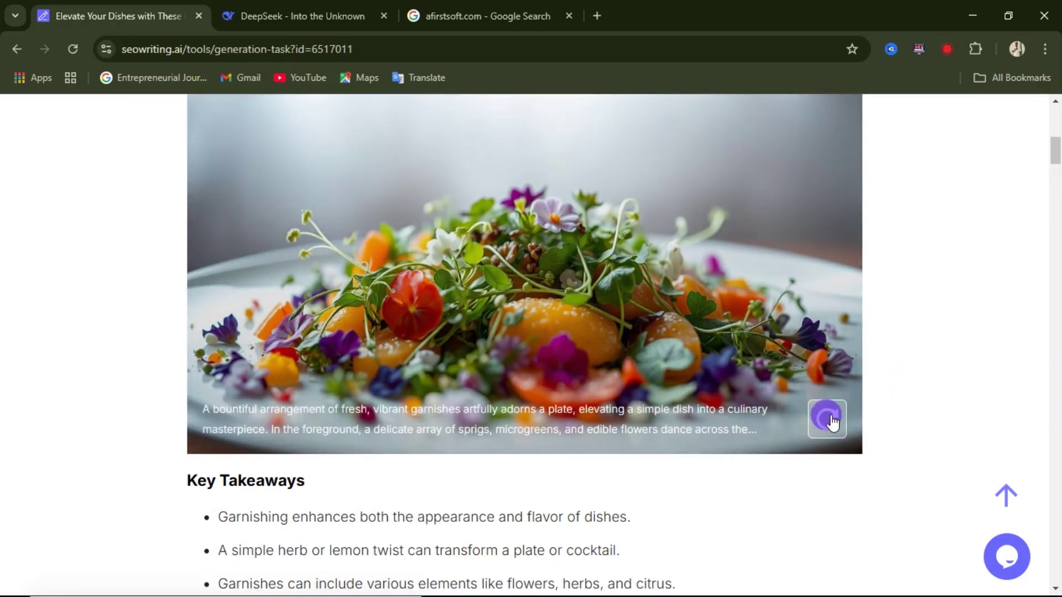
pyautogui.click(829, 419)
pyautogui.scroll(-2, 227, 348)
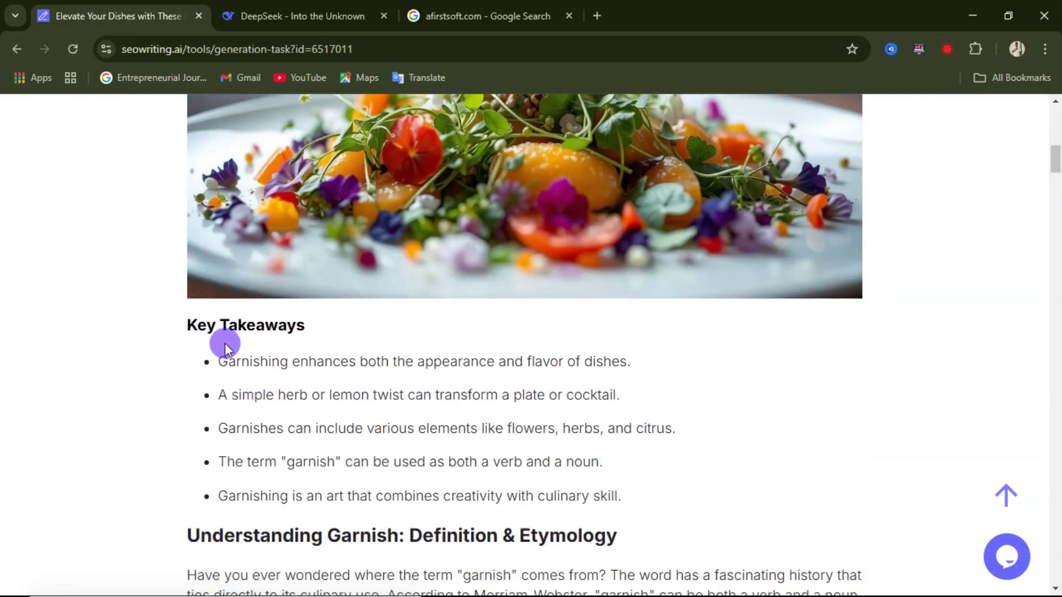
pyautogui.scroll(-2, 255, 374)
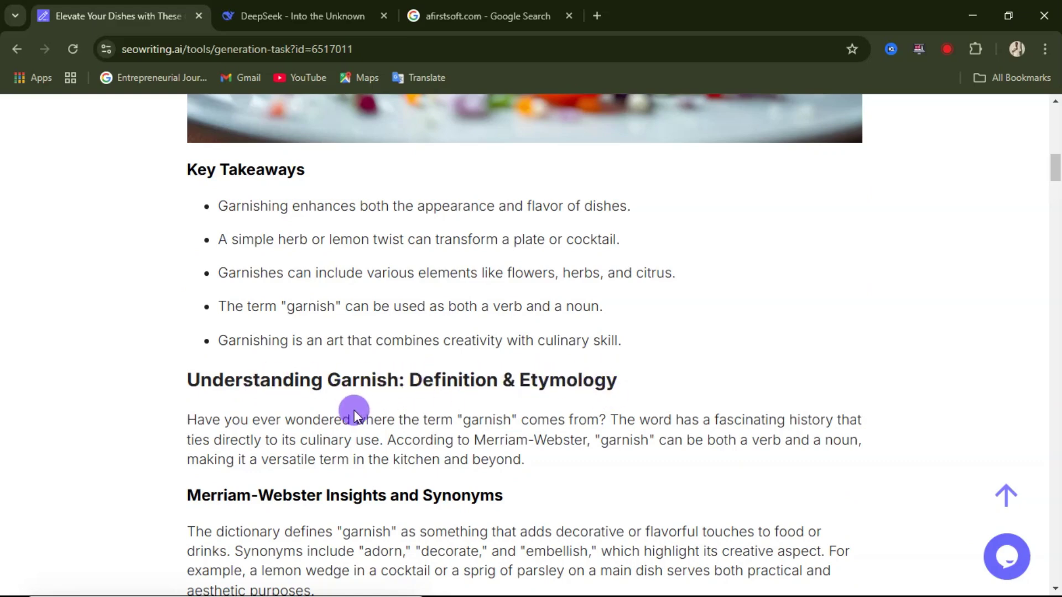
# Examine the rest of the garnishing article, including its headings, embedded YouTube videos and the garnish tools and drink garnish images.
pyautogui.scroll(-6, 353, 414)
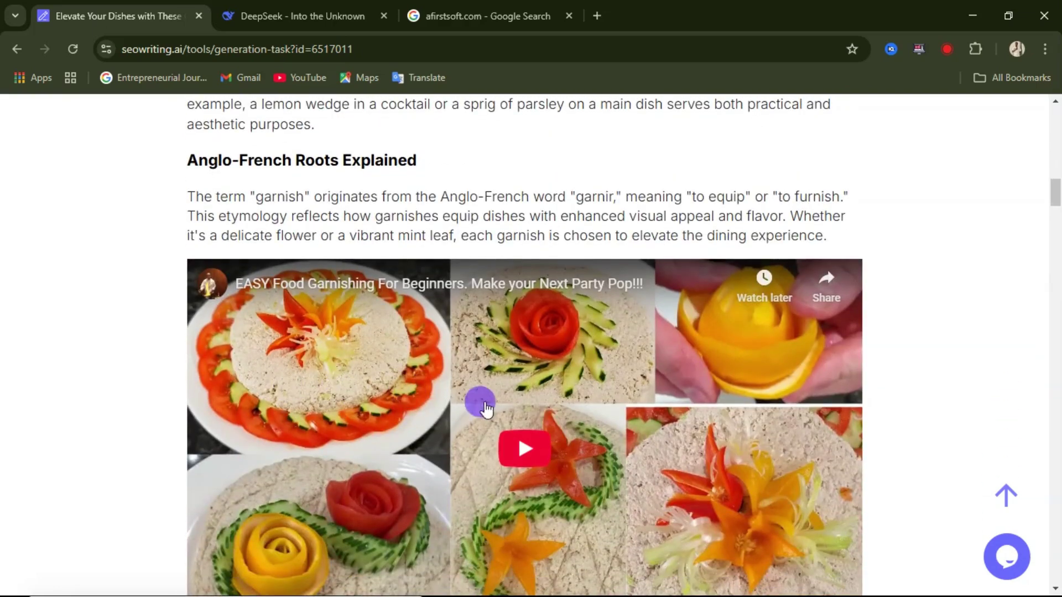
pyautogui.scroll(-1, 431, 394)
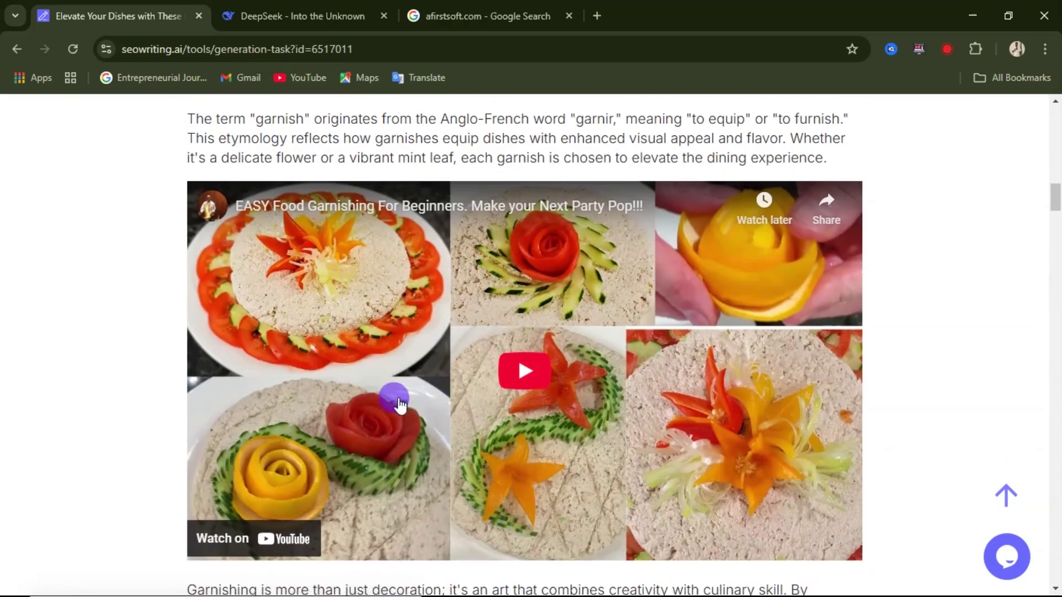
pyautogui.scroll(-8, 423, 337)
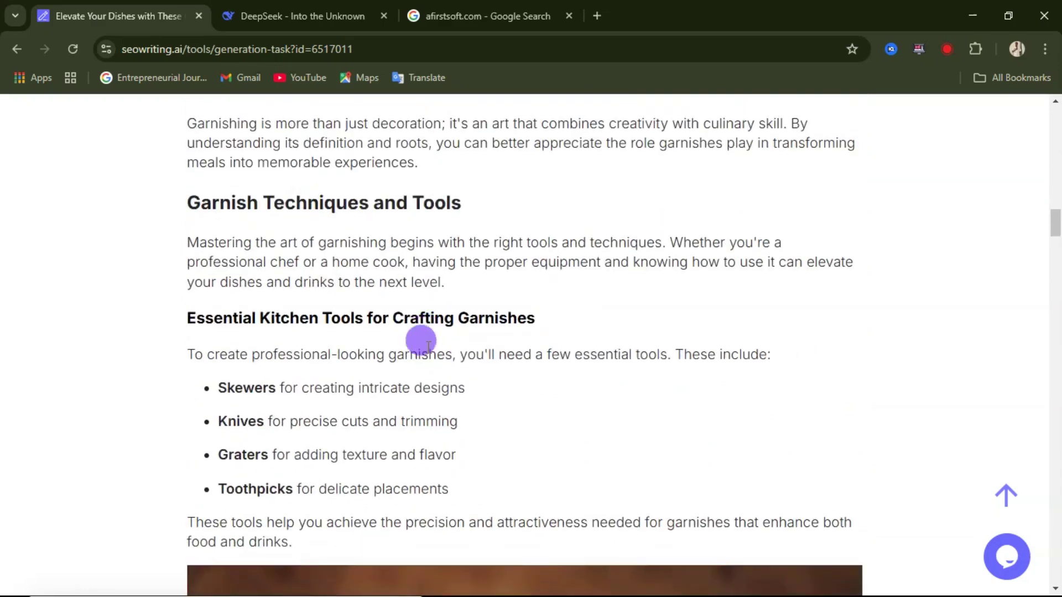
pyautogui.scroll(-7, 411, 318)
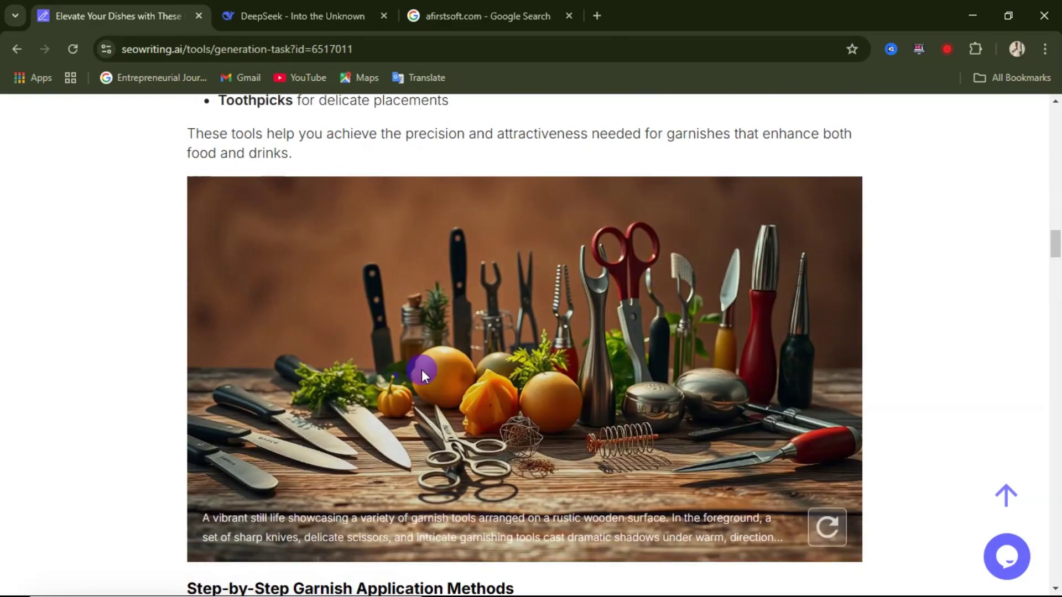
pyautogui.scroll(-1, 423, 376)
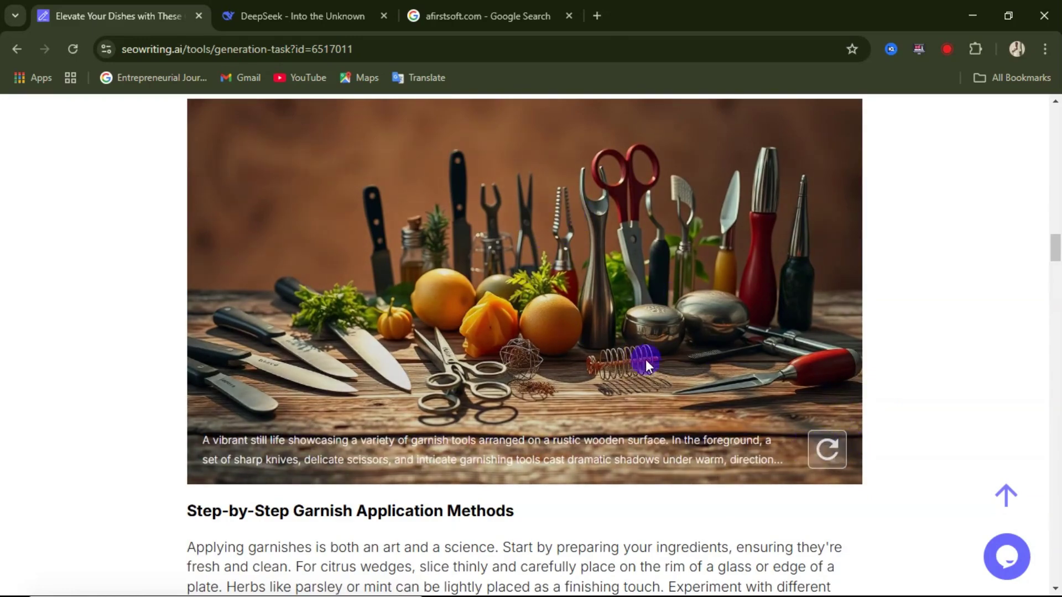
pyautogui.scroll(-8, 517, 313)
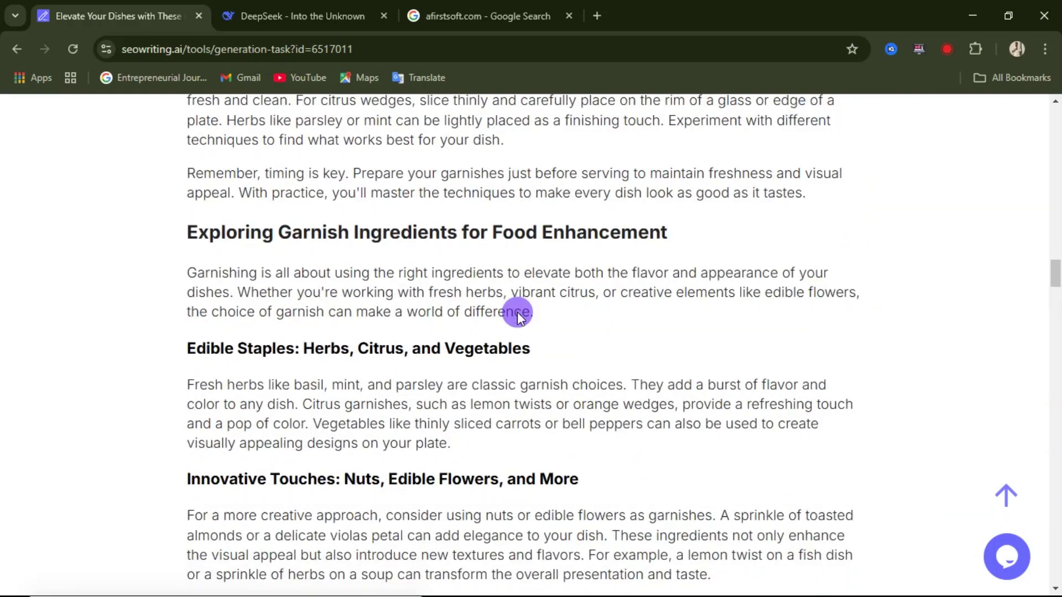
pyautogui.scroll(10, 518, 317)
pyautogui.scroll(-2, 517, 318)
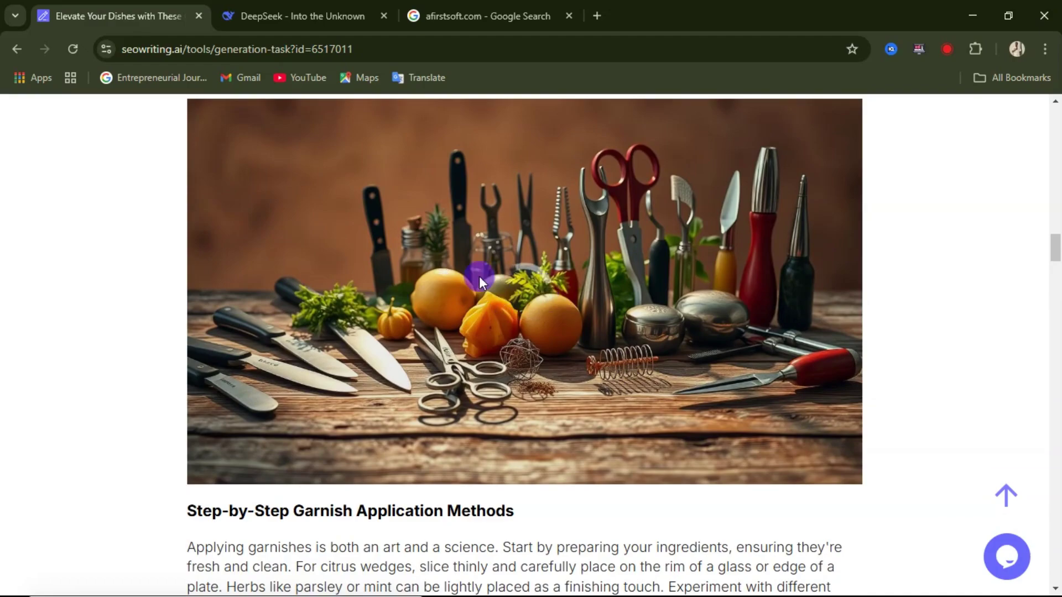
pyautogui.scroll(-8, 503, 274)
pyautogui.scroll(-8, 503, 274)
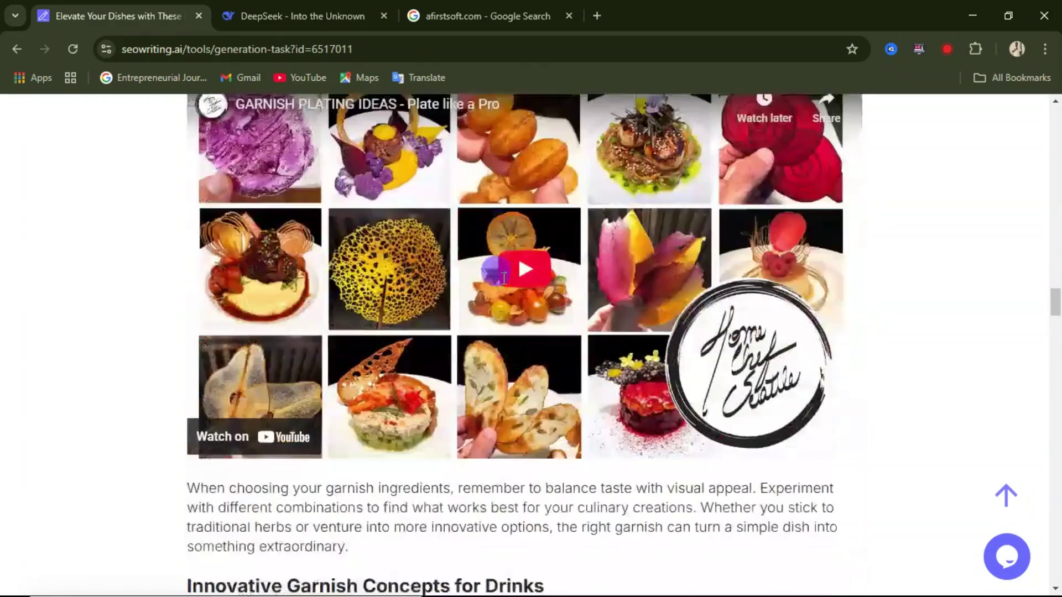
pyautogui.scroll(-15, 503, 305)
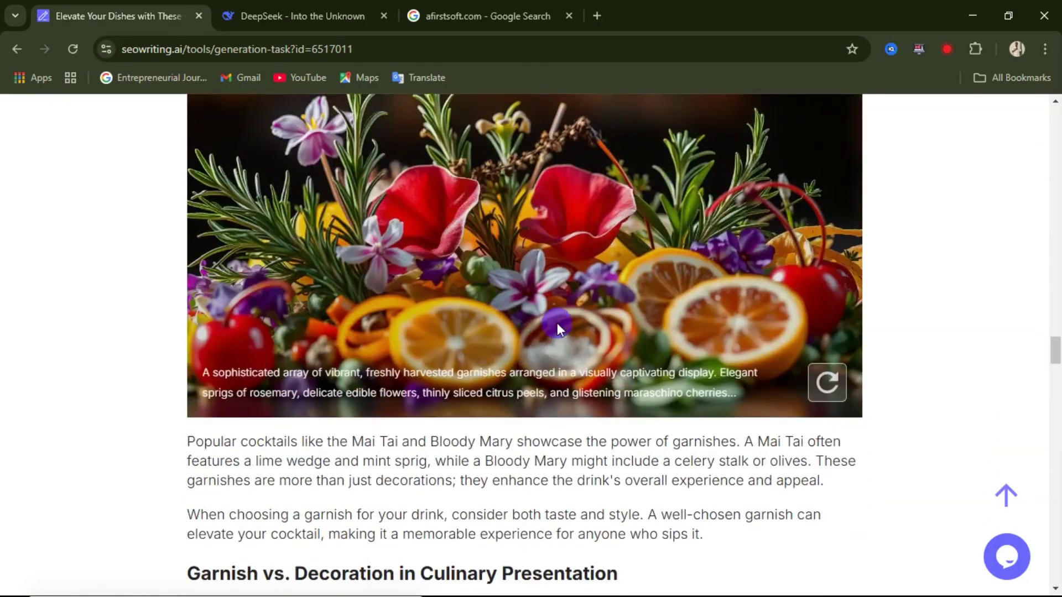
pyautogui.scroll(-8, 564, 321)
# Show the article's Meta Tags to review the meta title and meta description, and hide them again.
pyautogui.press('Home')
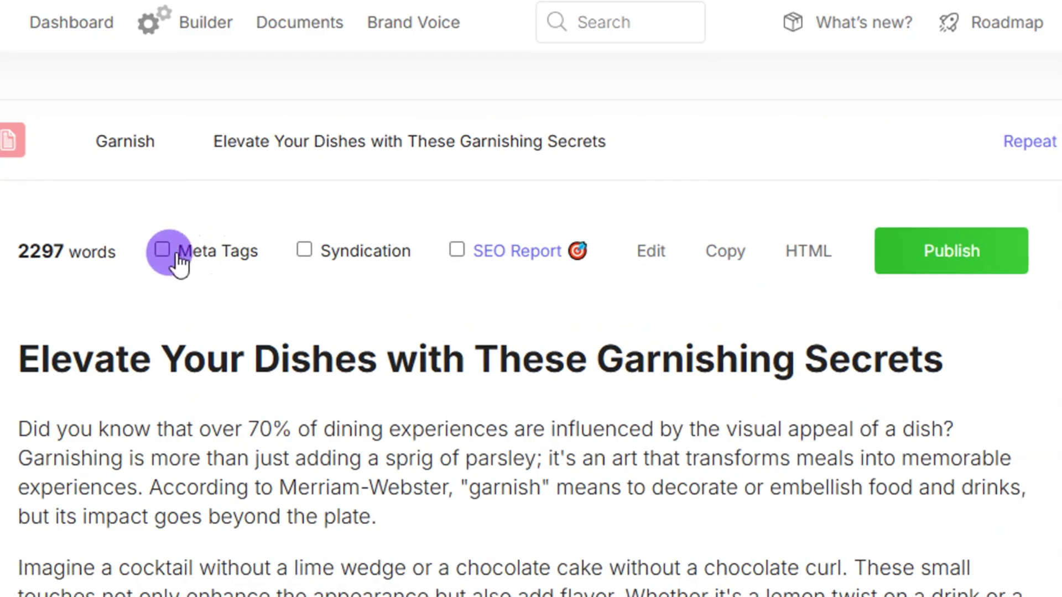
pyautogui.click(163, 250)
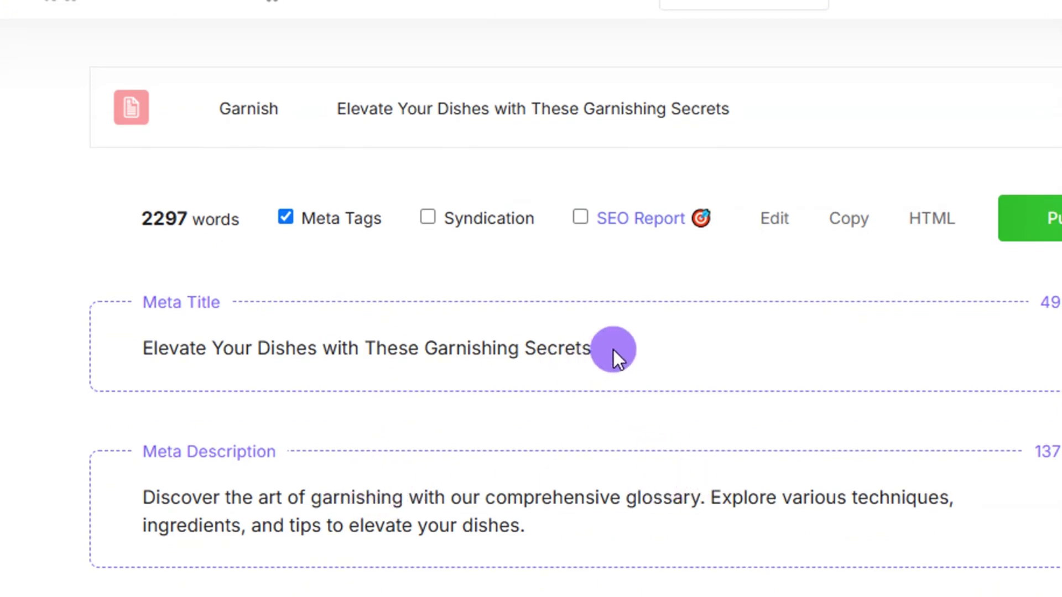
pyautogui.click(286, 216)
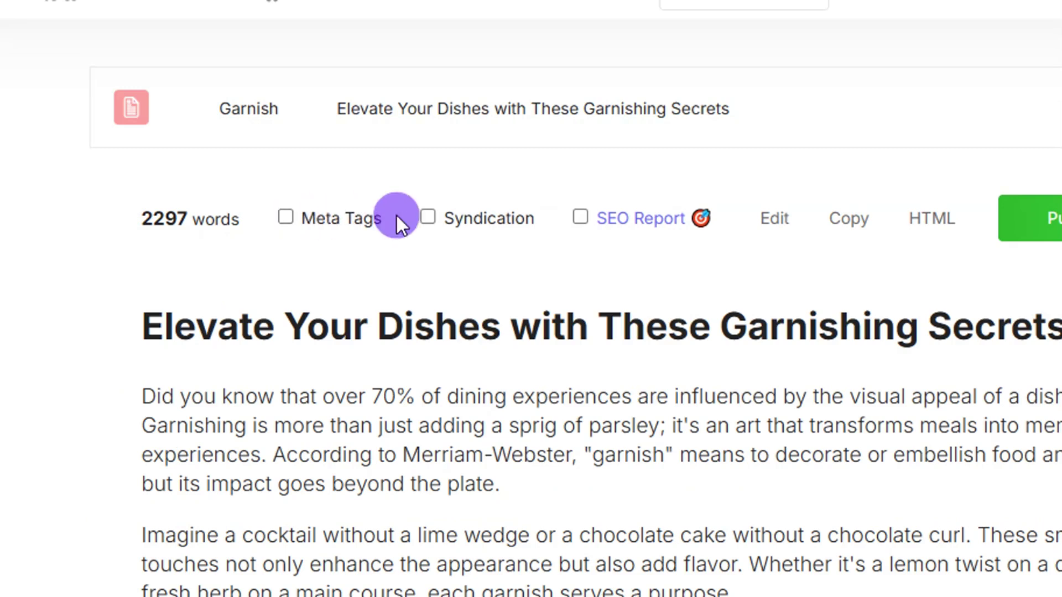
# Show the Syndication section to review the generated WhatsApp message, and hide it again.
pyautogui.click(435, 217)
pyautogui.scroll(-2, 282, 365)
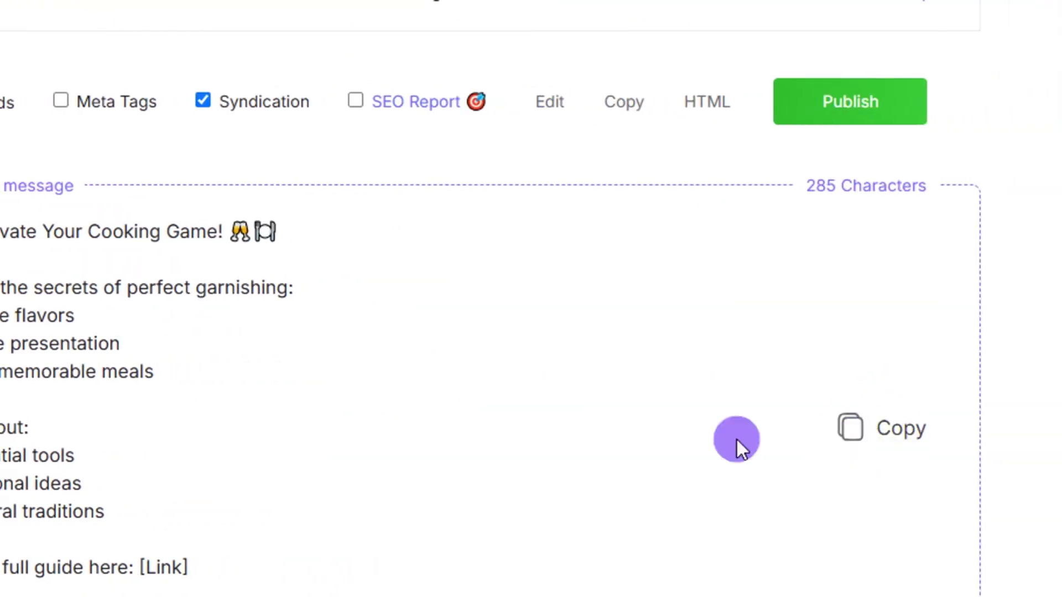
pyautogui.scroll(4, 162, 246)
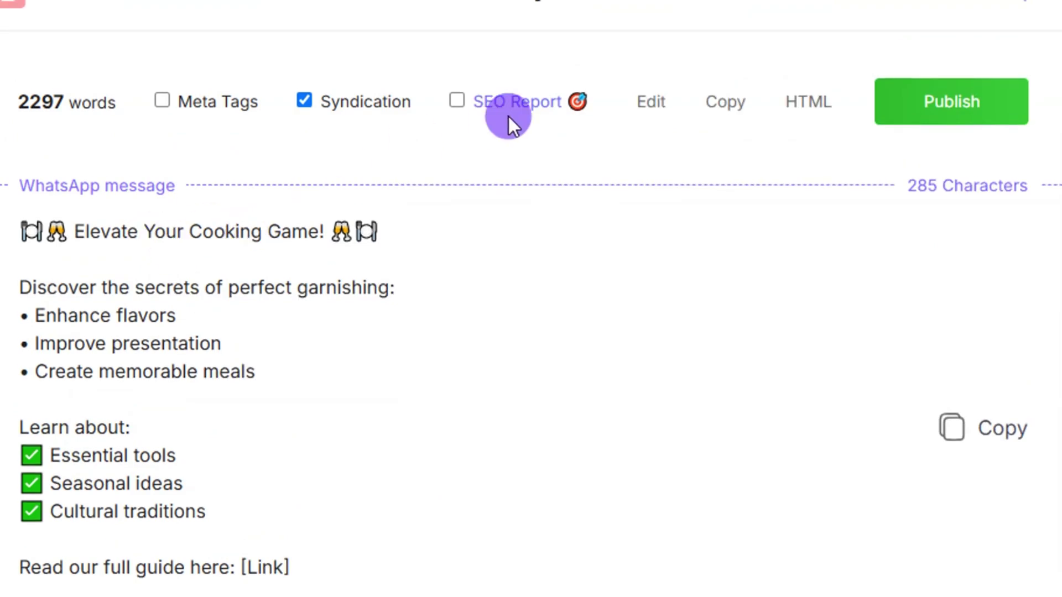
pyautogui.click(305, 100)
# Show the SEO Report, examine its input data, SERP analysis and SEO writing parameters, and hide it again.
pyautogui.click(457, 100)
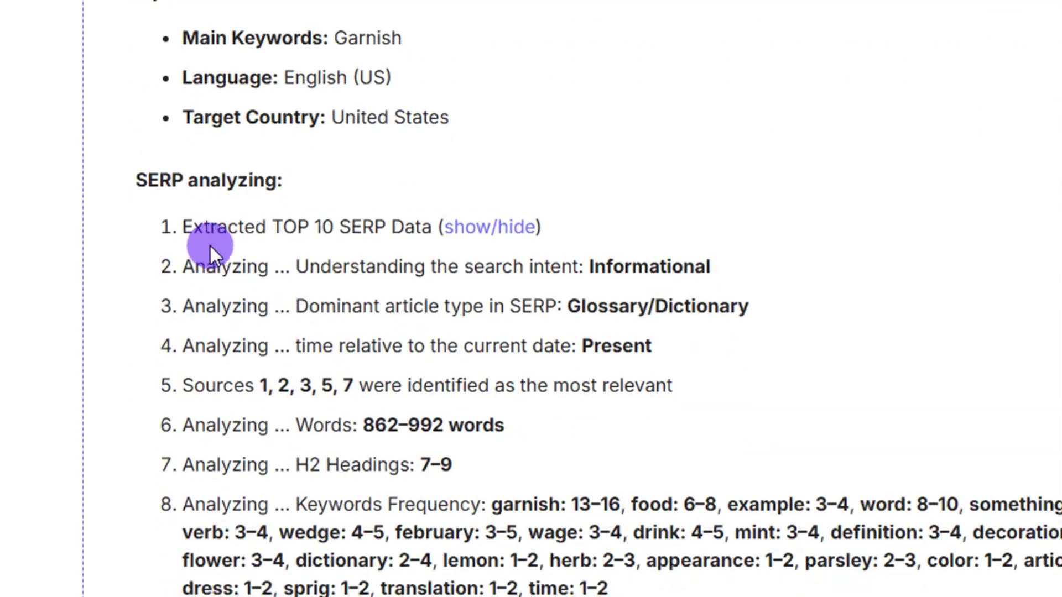
pyautogui.scroll(-10, 363, 294)
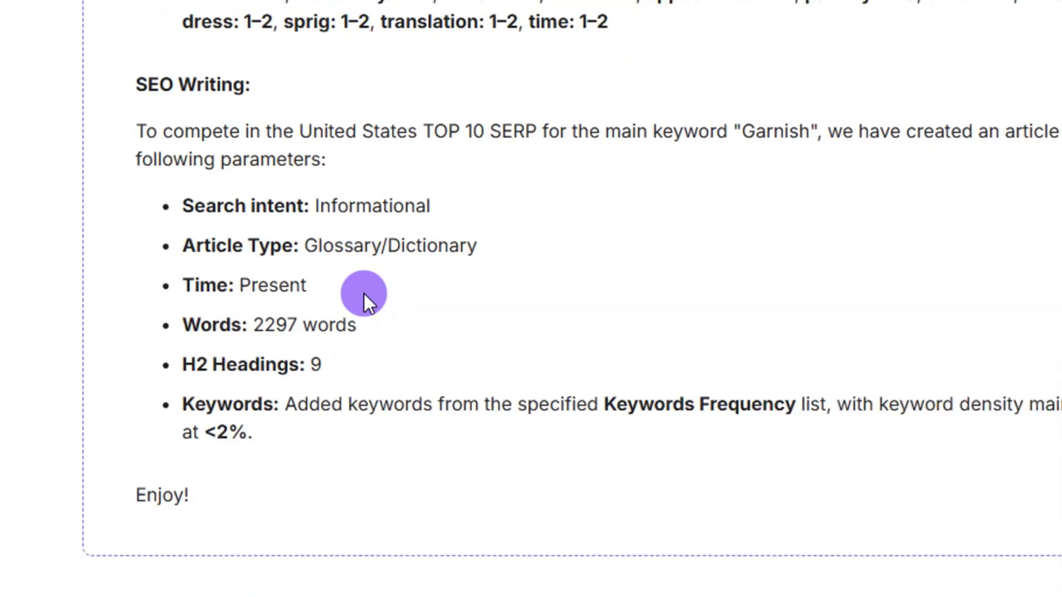
pyautogui.scroll(8, 365, 298)
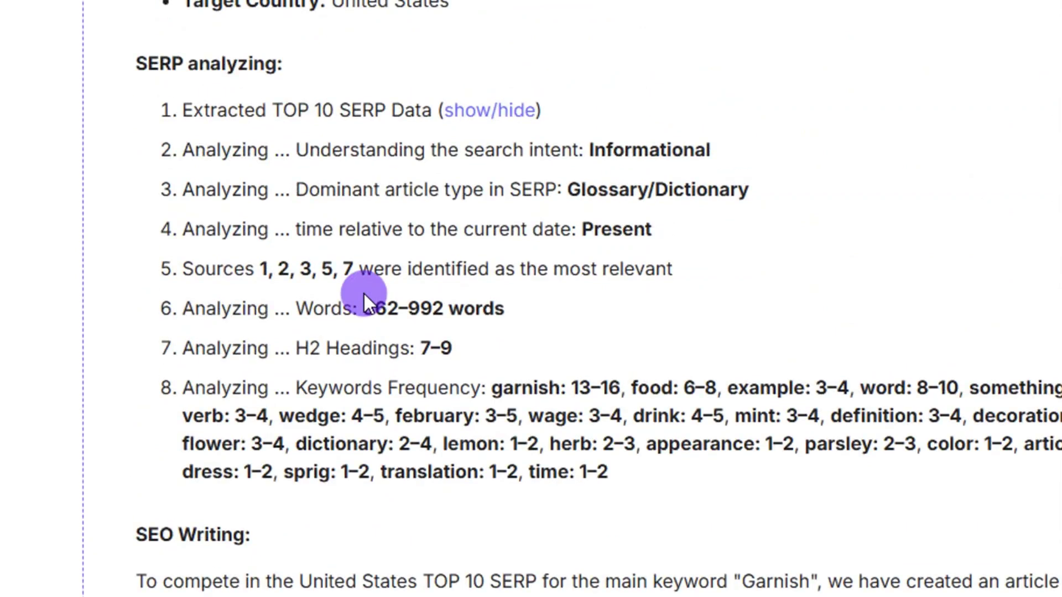
pyautogui.scroll(4, 364, 293)
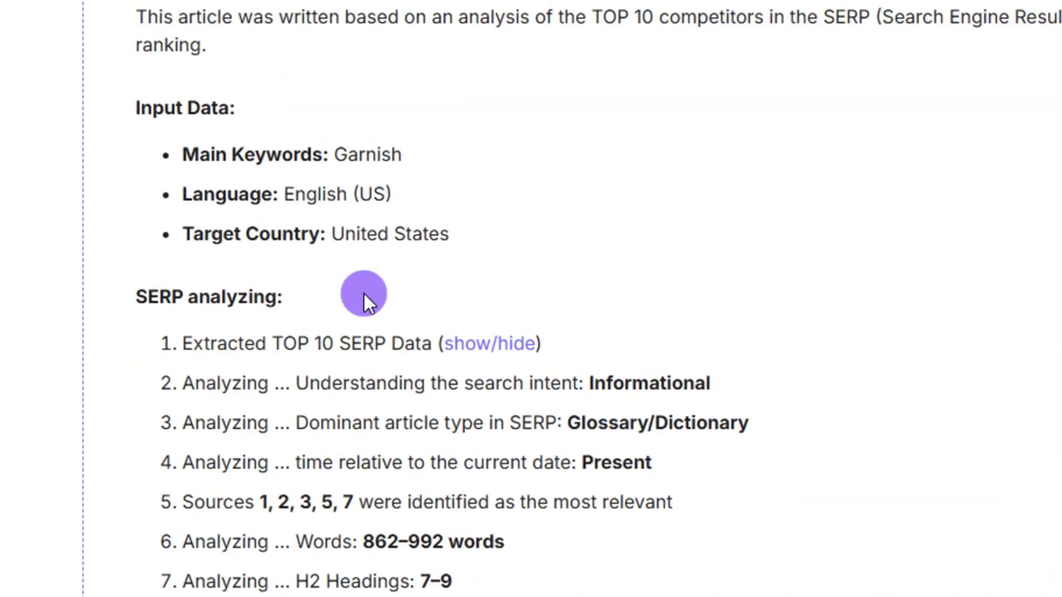
pyautogui.scroll(2, 376, 293)
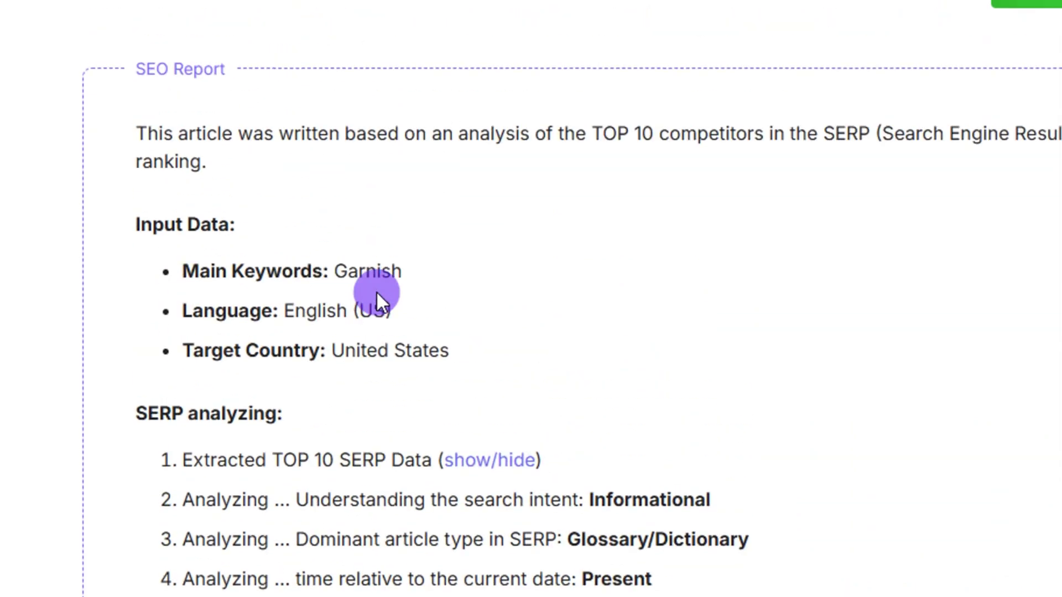
pyautogui.scroll(-4, 376, 293)
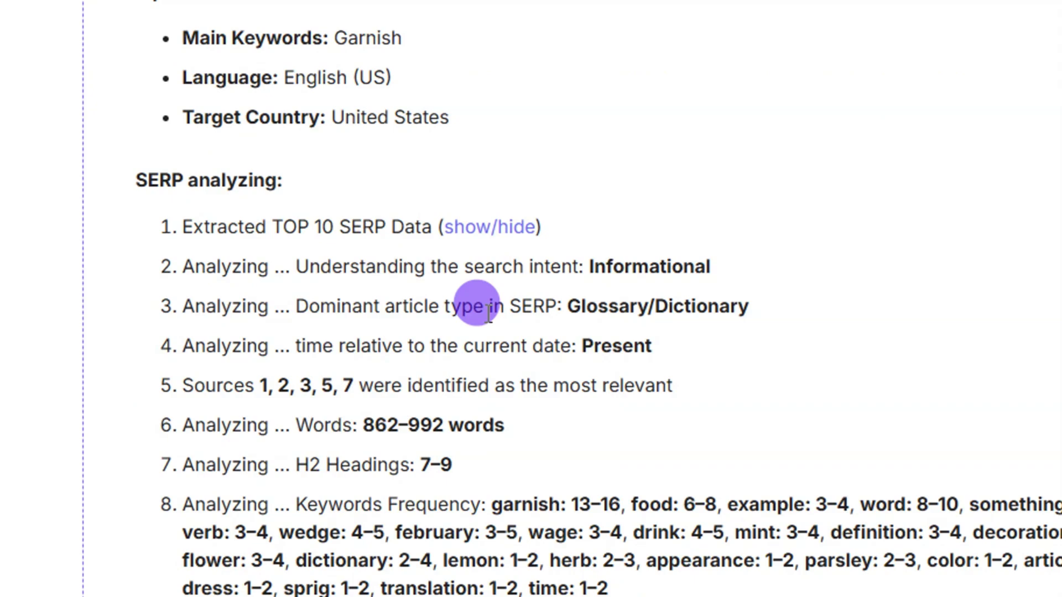
pyautogui.scroll(4, 456, 268)
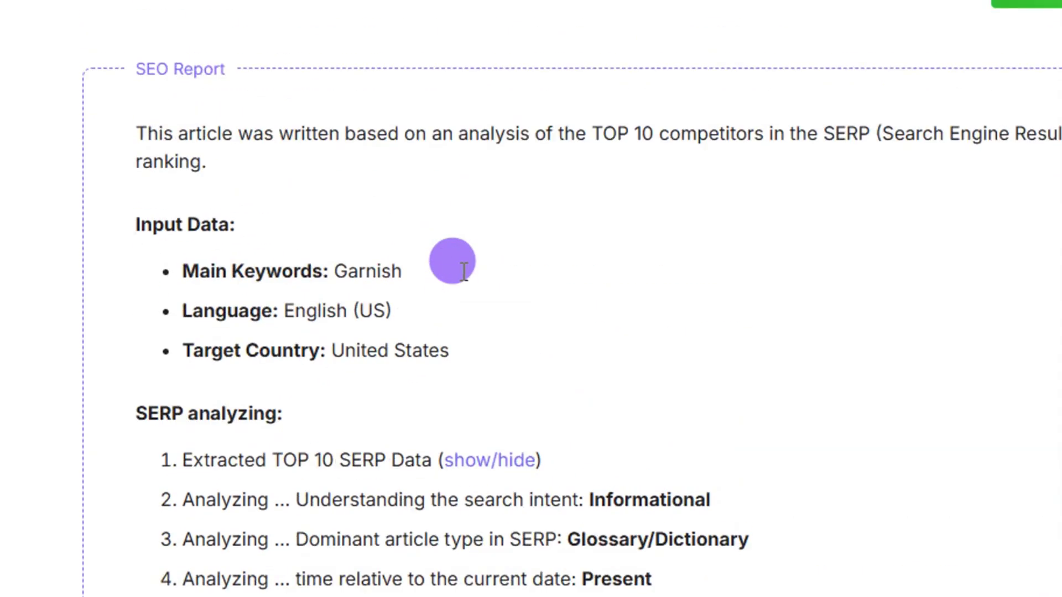
pyautogui.scroll(4, 463, 270)
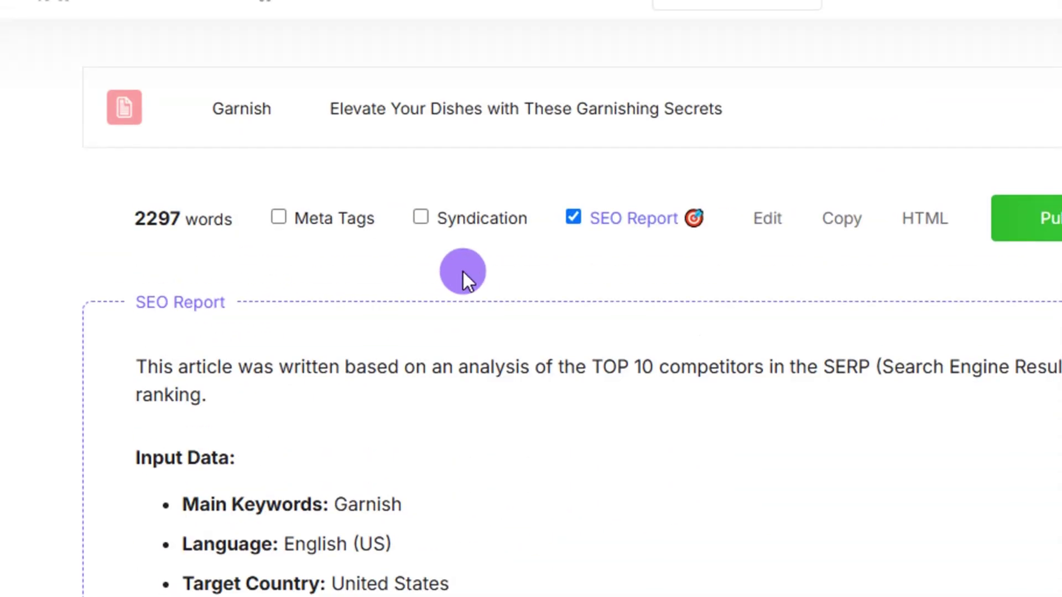
pyautogui.click(573, 216)
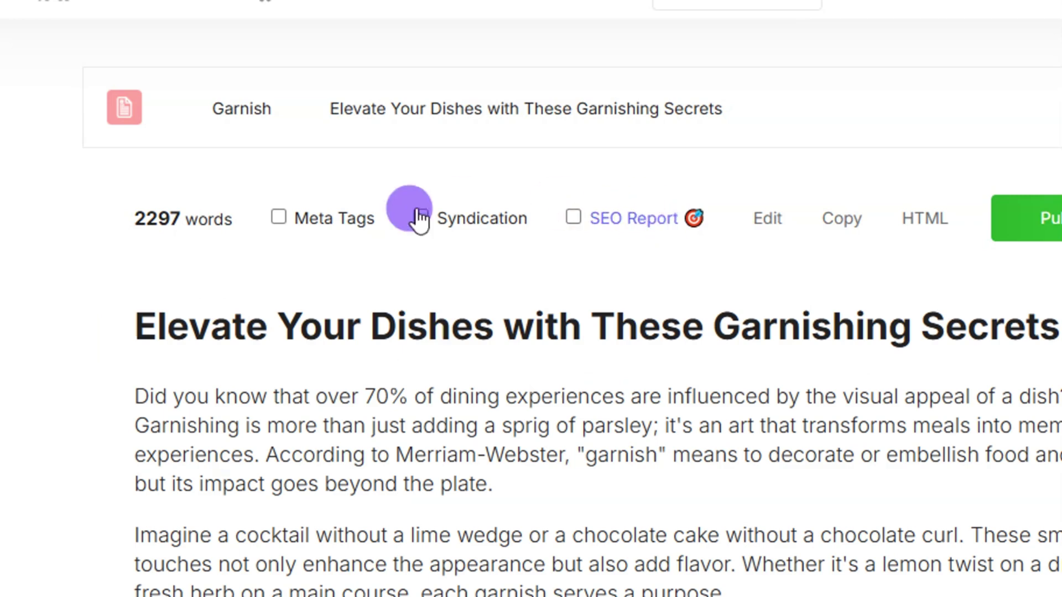
# Check the article's Edit, Copy and HTML options, and try to publish it, cancelling the WordPress connection request.
pyautogui.click(775, 226)
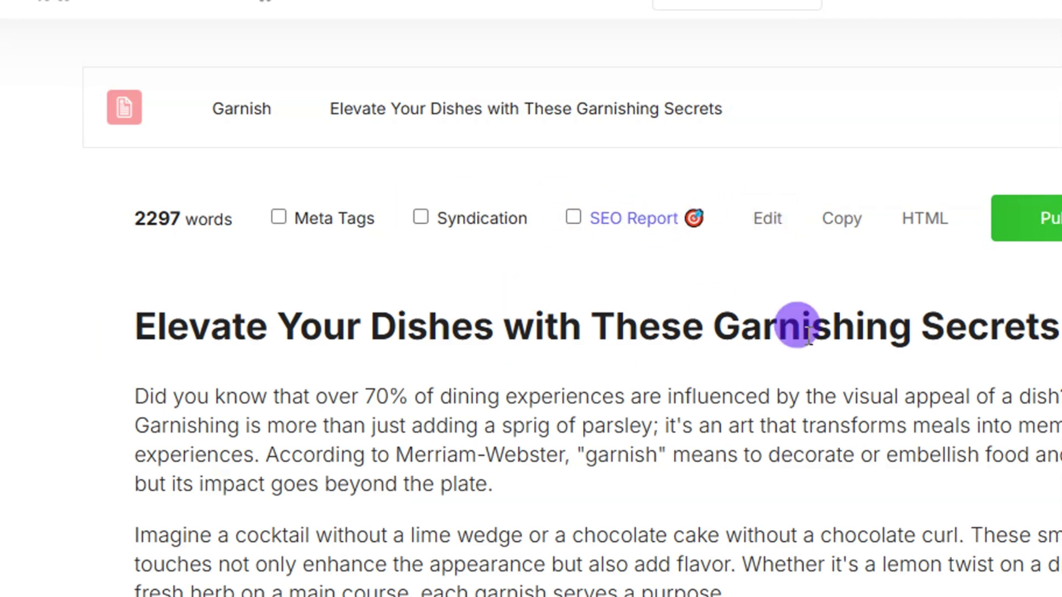
pyautogui.click(848, 230)
pyautogui.click(933, 232)
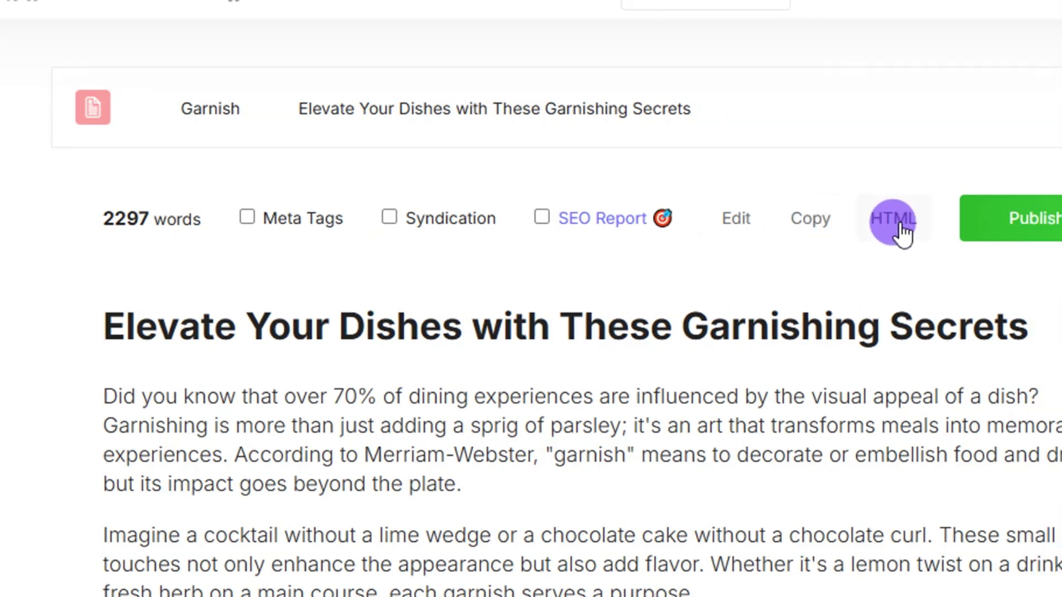
pyautogui.click(1024, 232)
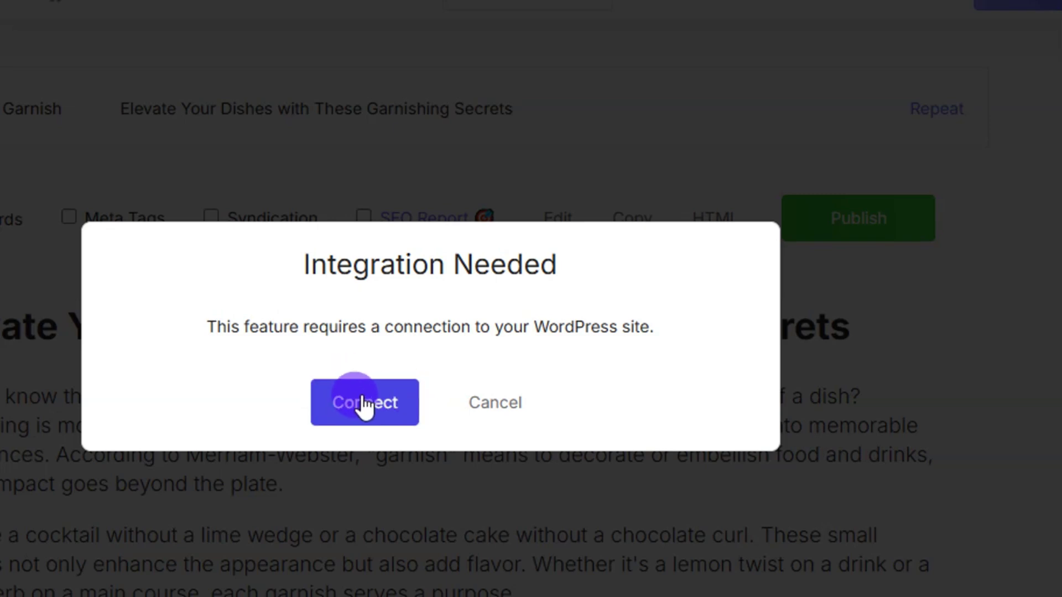
pyautogui.click(476, 408)
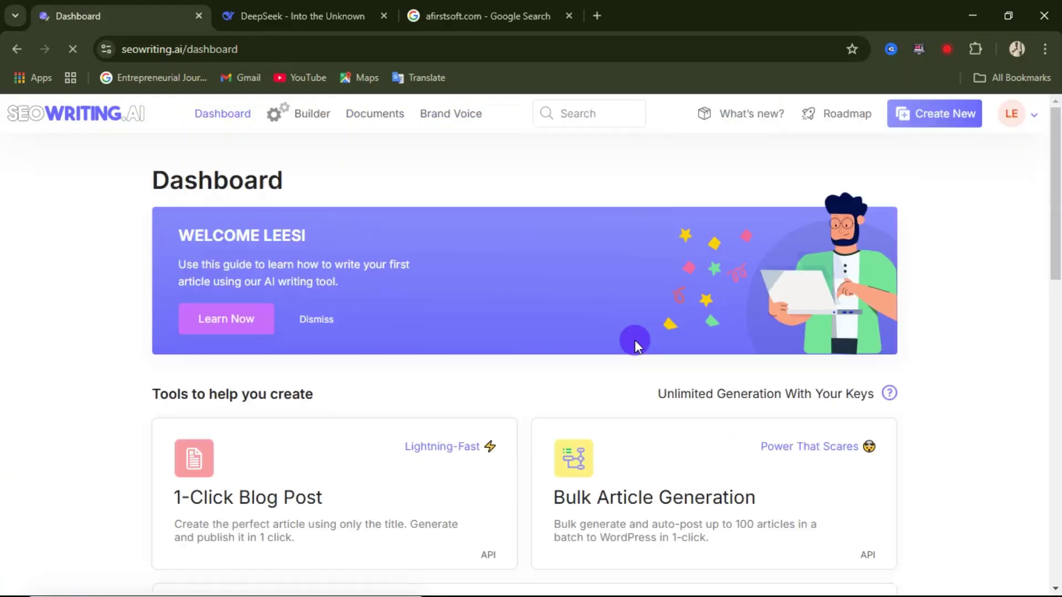
# Open the Humanizer Tool, choose the 8th & 9th grade readability level, and check the Remove AI Words options.
pyautogui.scroll(-4, 632, 339)
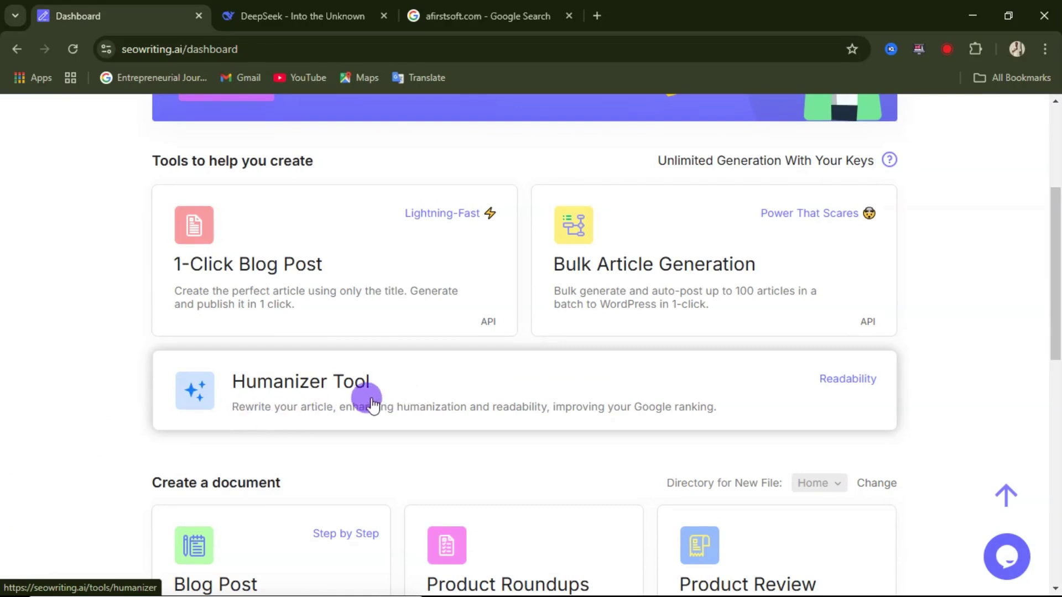
pyautogui.click(320, 392)
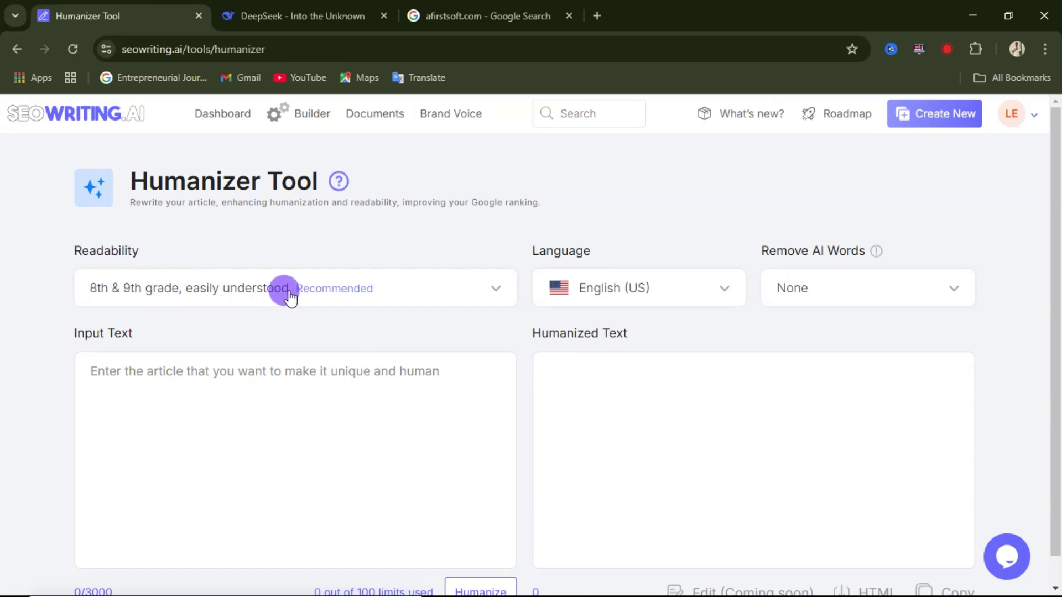
pyautogui.click(444, 300)
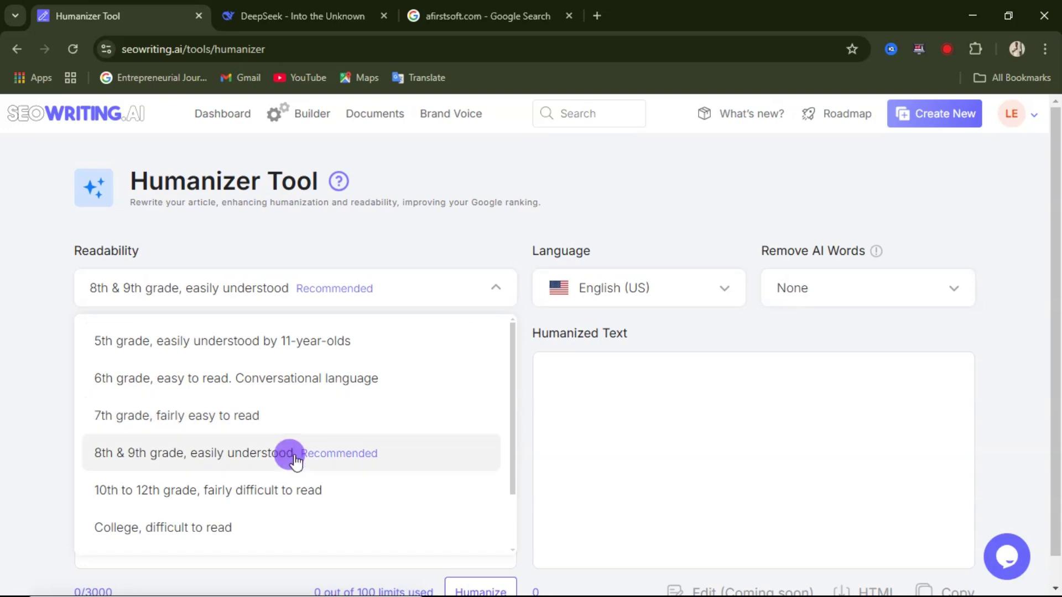
pyautogui.click(250, 457)
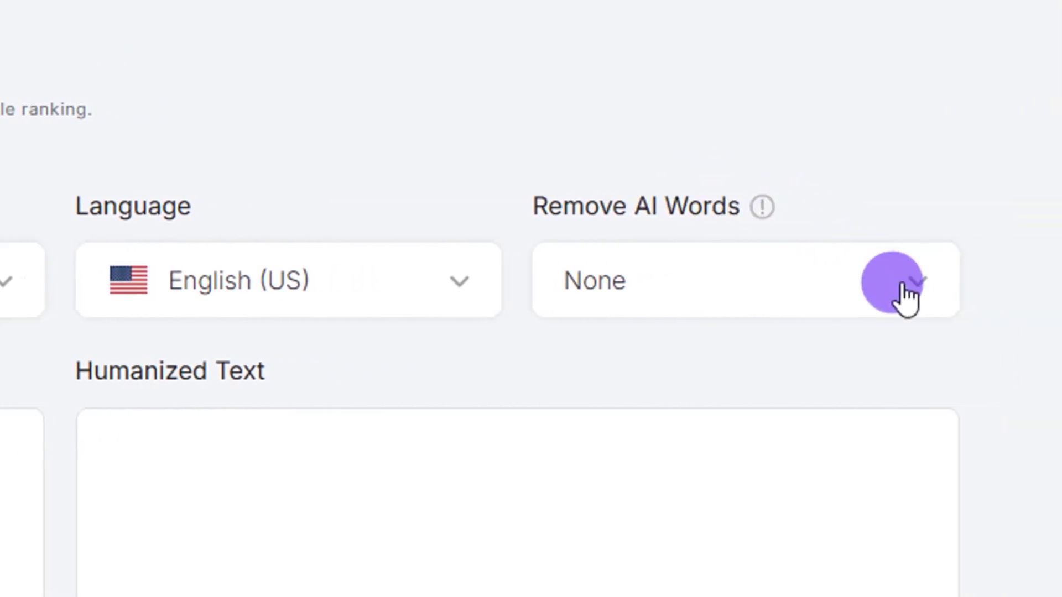
pyautogui.click(937, 283)
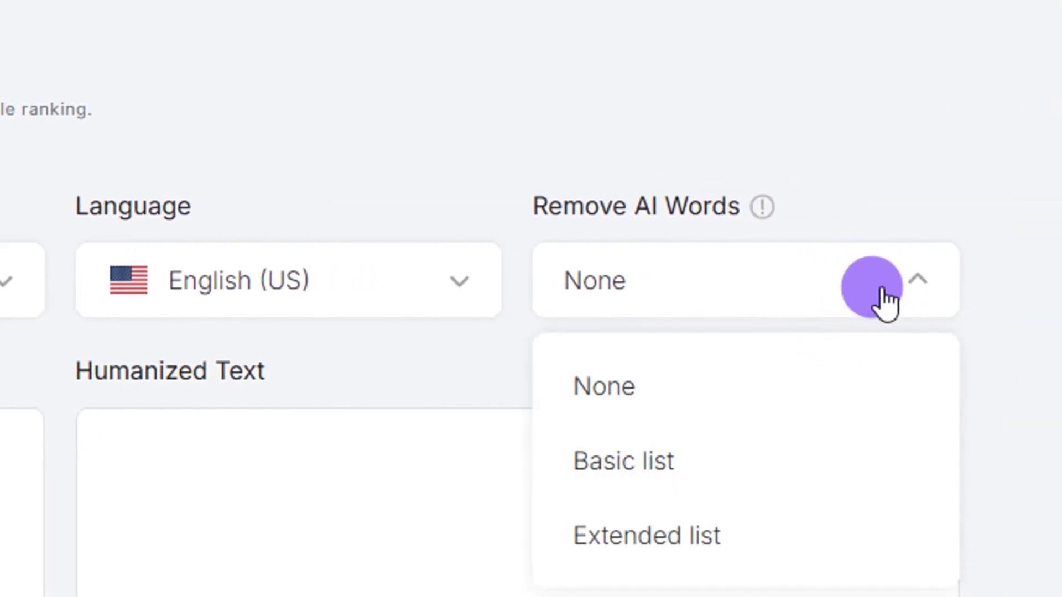
pyautogui.click(879, 285)
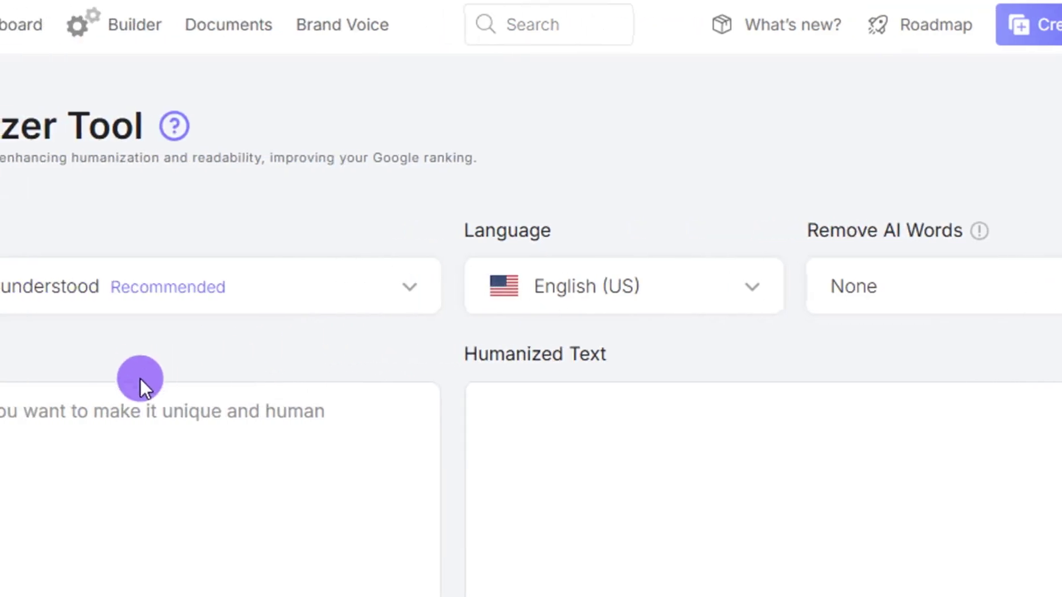
# Paste the copied article "The YouTube Journey: From Passion to Platform" as the input text, look through it, and humanize it.
pyautogui.scroll(-1, 177, 401)
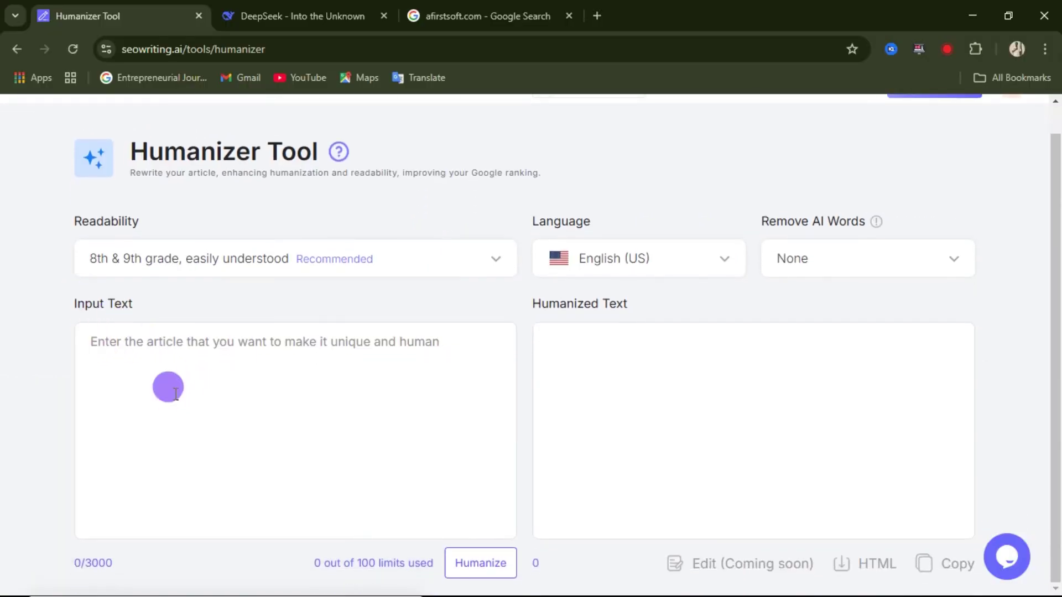
pyautogui.click(138, 338)
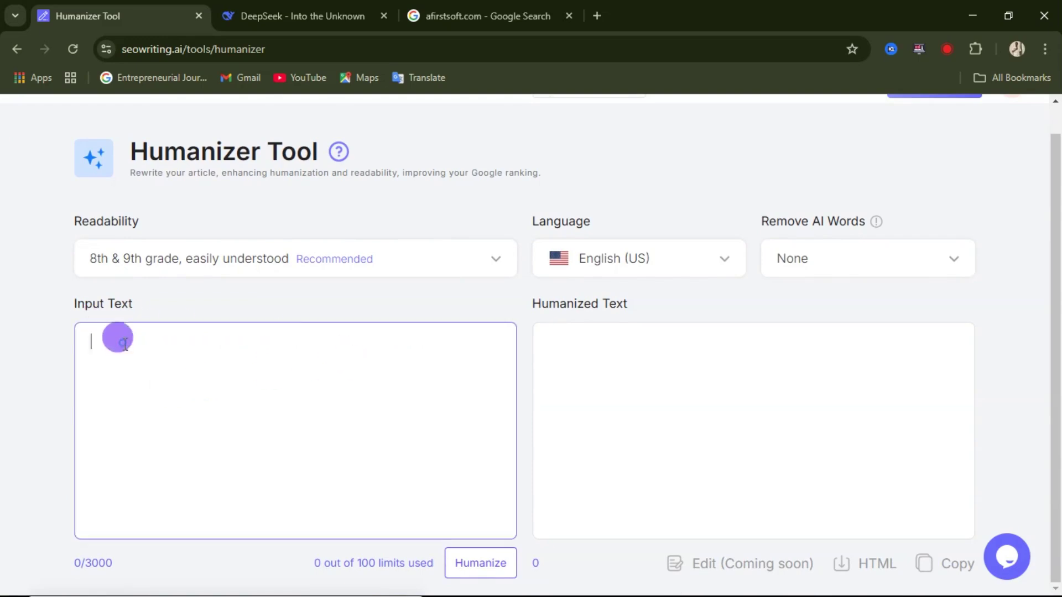
pyautogui.rightClick(123, 343)
pyautogui.click(152, 421)
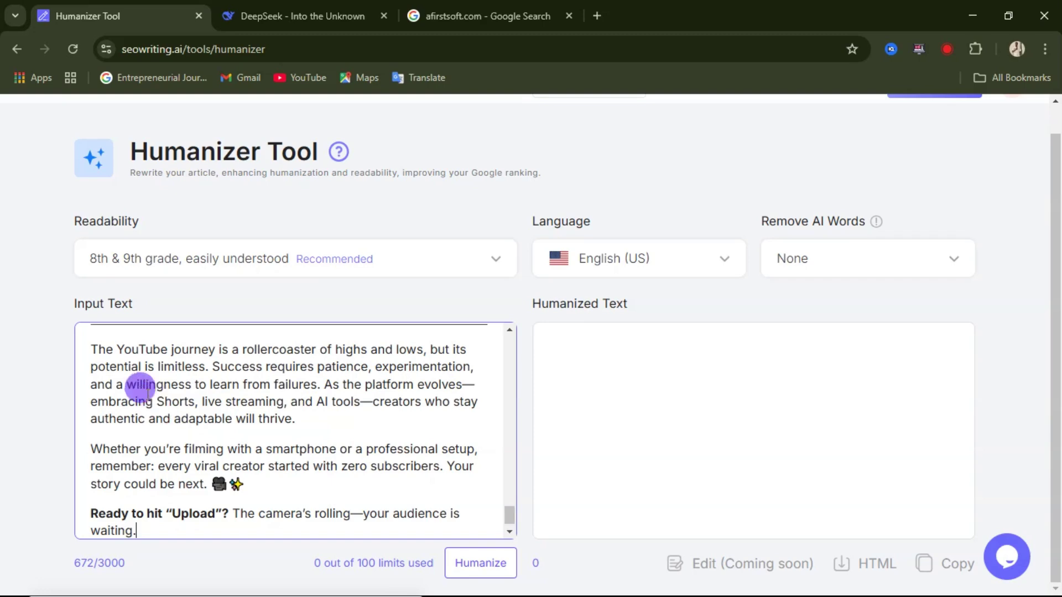
pyautogui.scroll(15, 363, 421)
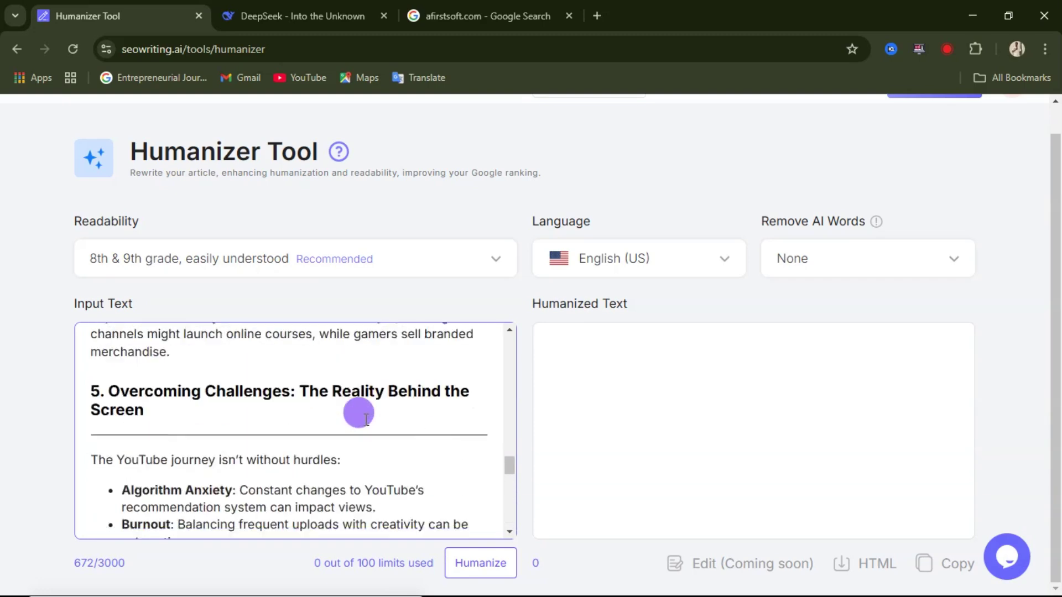
pyautogui.scroll(5, 182, 407)
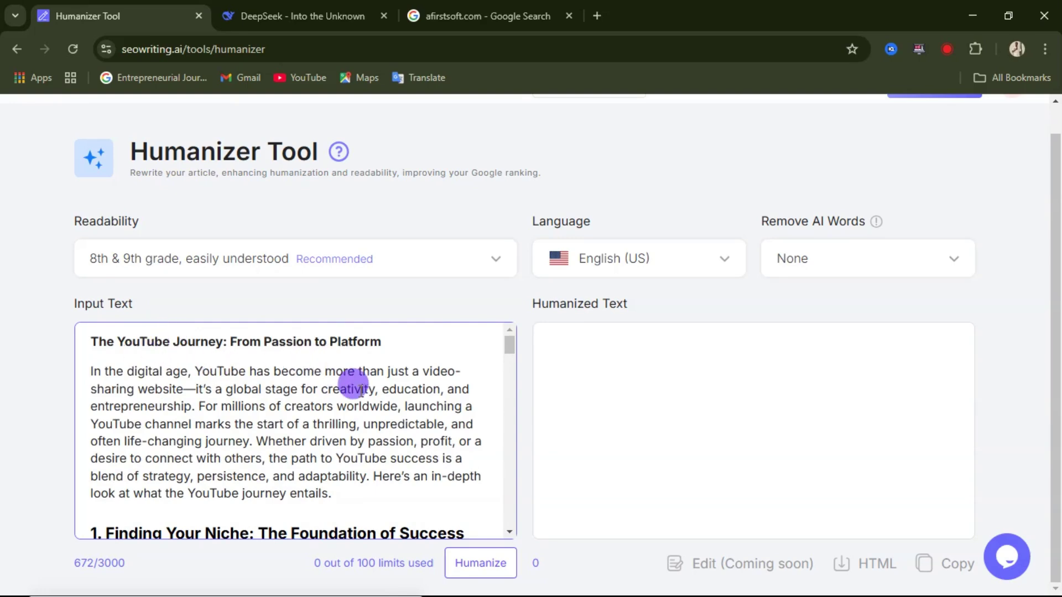
pyautogui.scroll(-3, 359, 393)
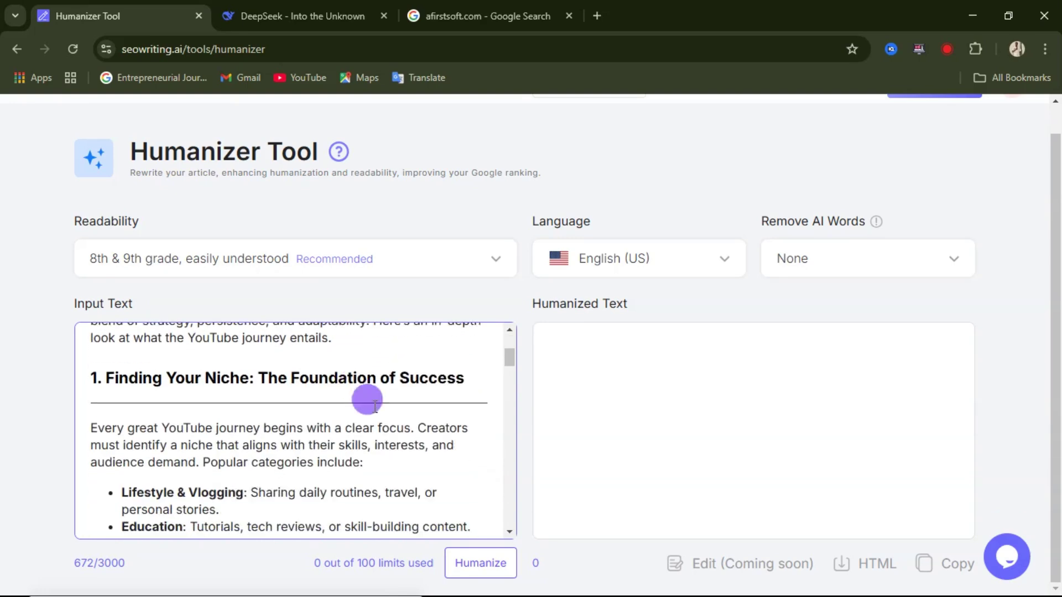
pyautogui.click(481, 563)
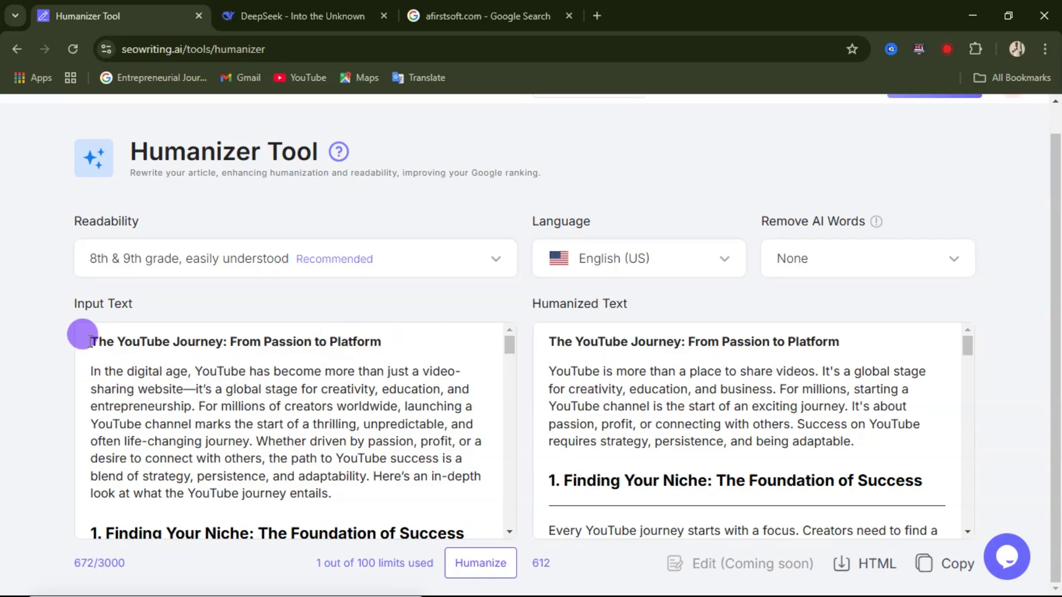
# Compare the original article's title and introduction with the humanized version, and read the humanized text through to its end.
pyautogui.moveTo(84, 334); pyautogui.dragTo(365, 486)
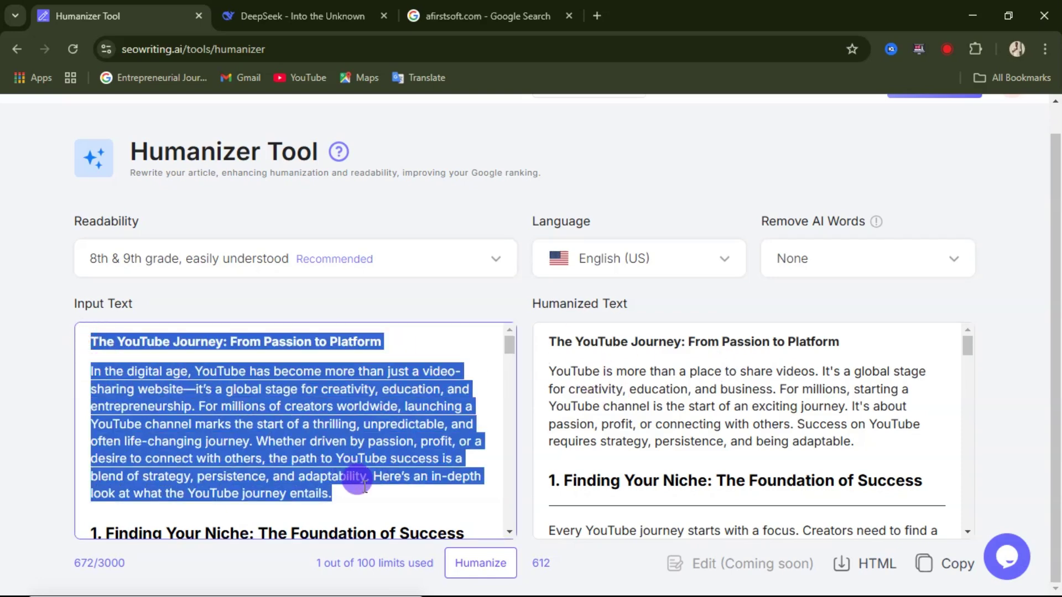
pyautogui.click(182, 404)
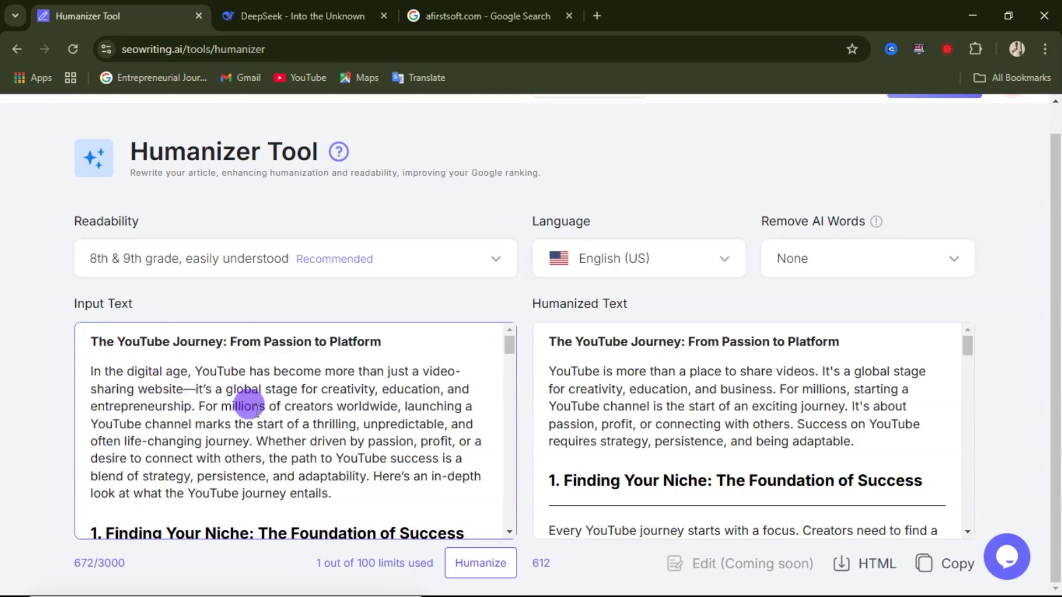
pyautogui.moveTo(547, 343); pyautogui.dragTo(817, 434)
pyautogui.click(858, 443)
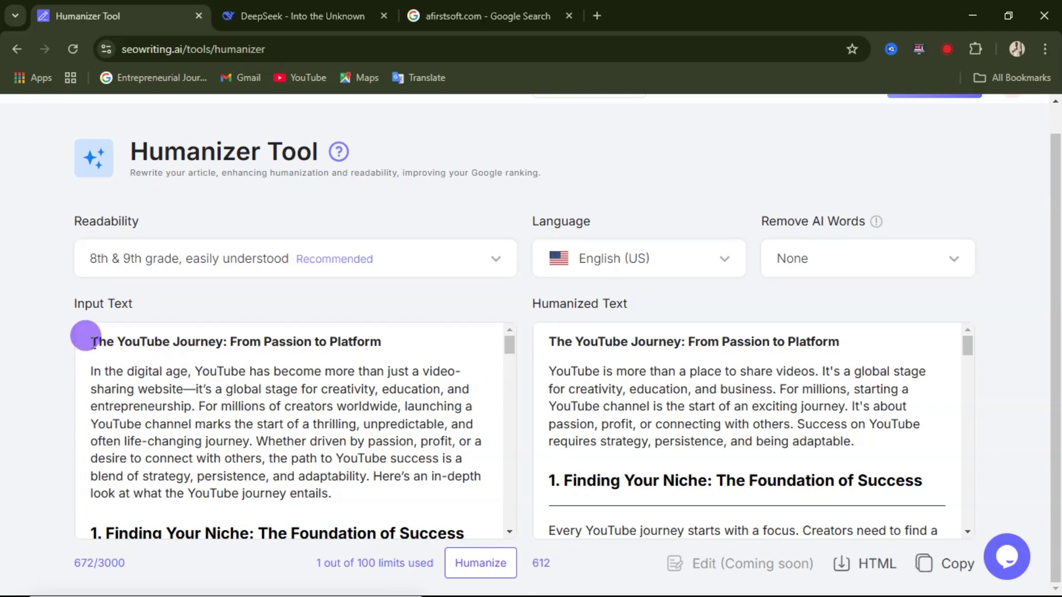
pyautogui.moveTo(91, 341); pyautogui.dragTo(349, 484)
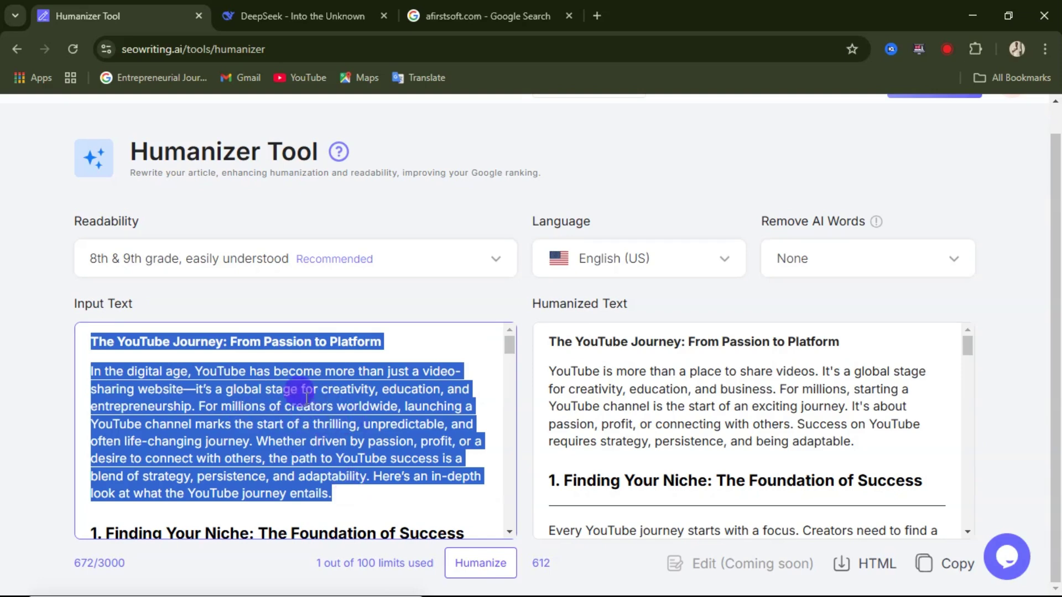
pyautogui.click(608, 397)
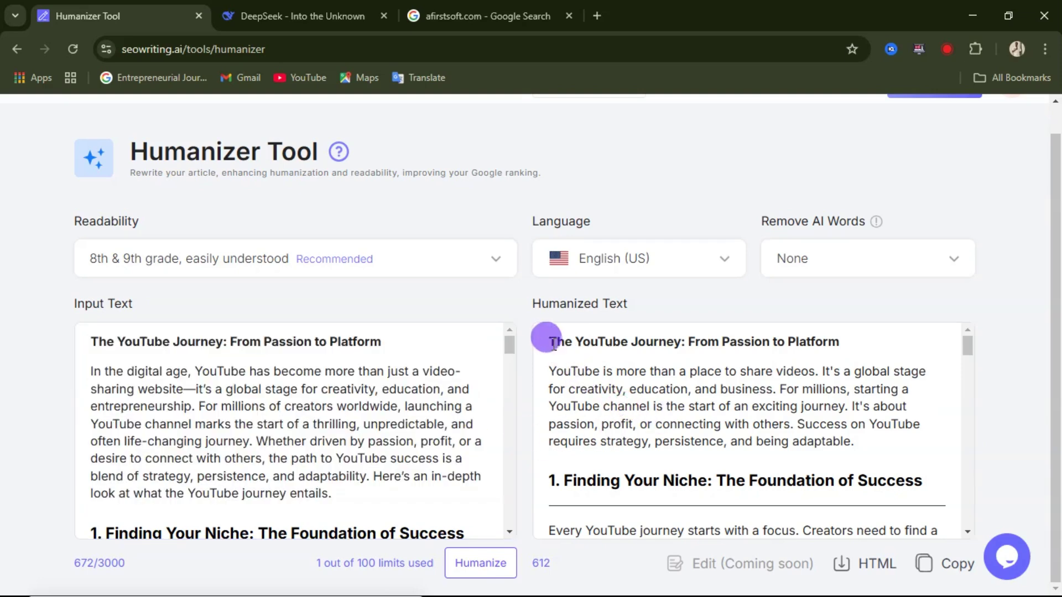
pyautogui.moveTo(548, 341); pyautogui.dragTo(782, 432)
pyautogui.scroll(-7, 633, 395)
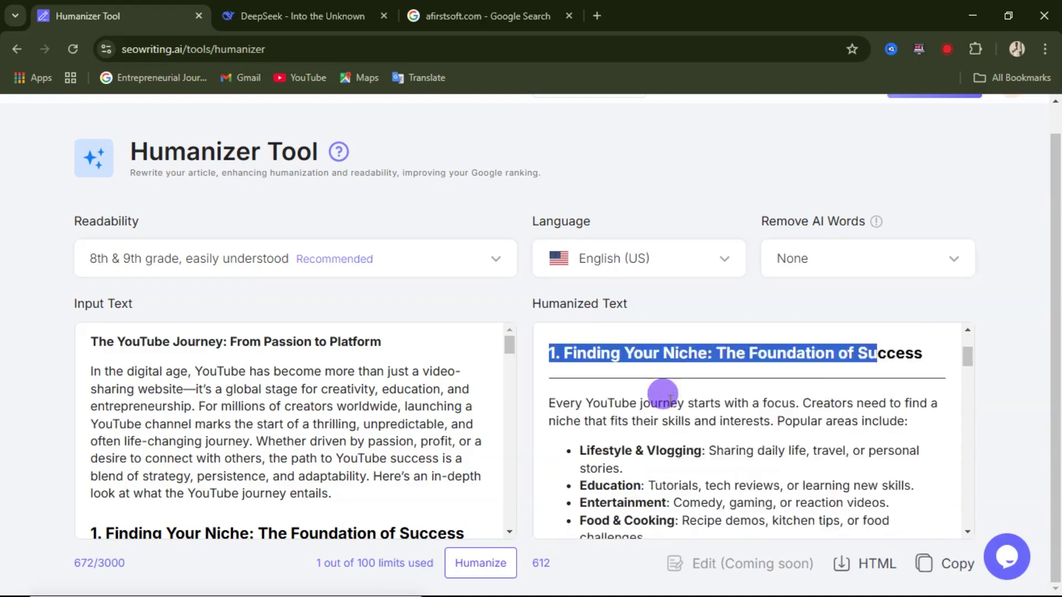
pyautogui.scroll(-12, 692, 399)
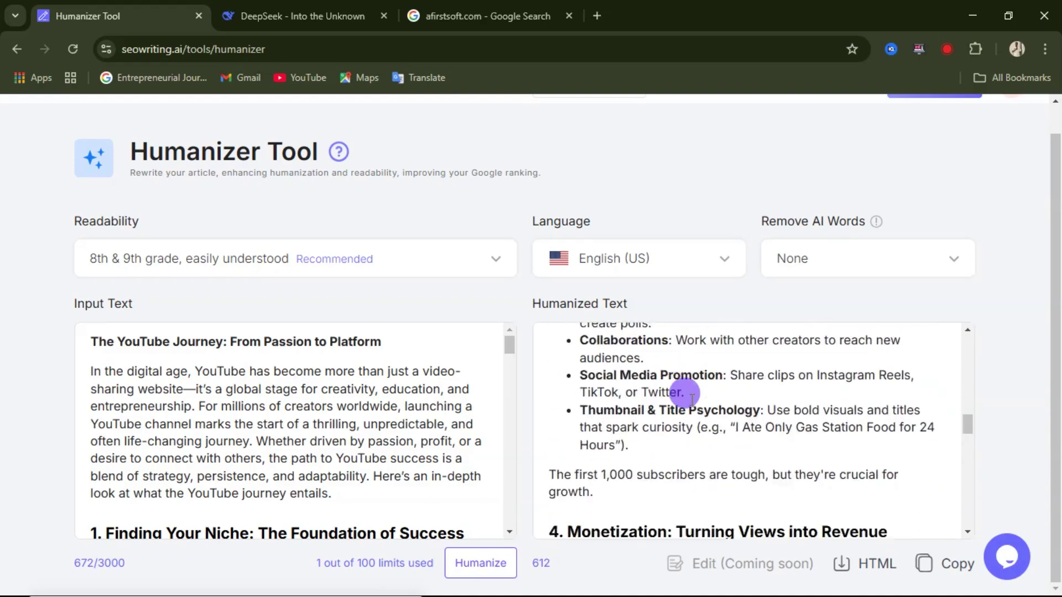
pyautogui.scroll(-1, 692, 398)
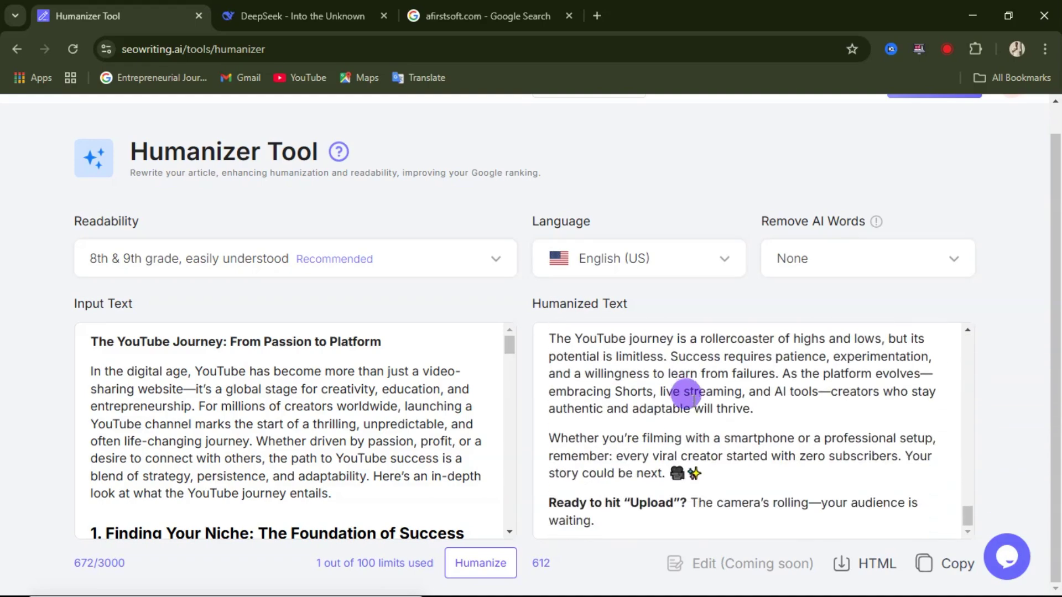
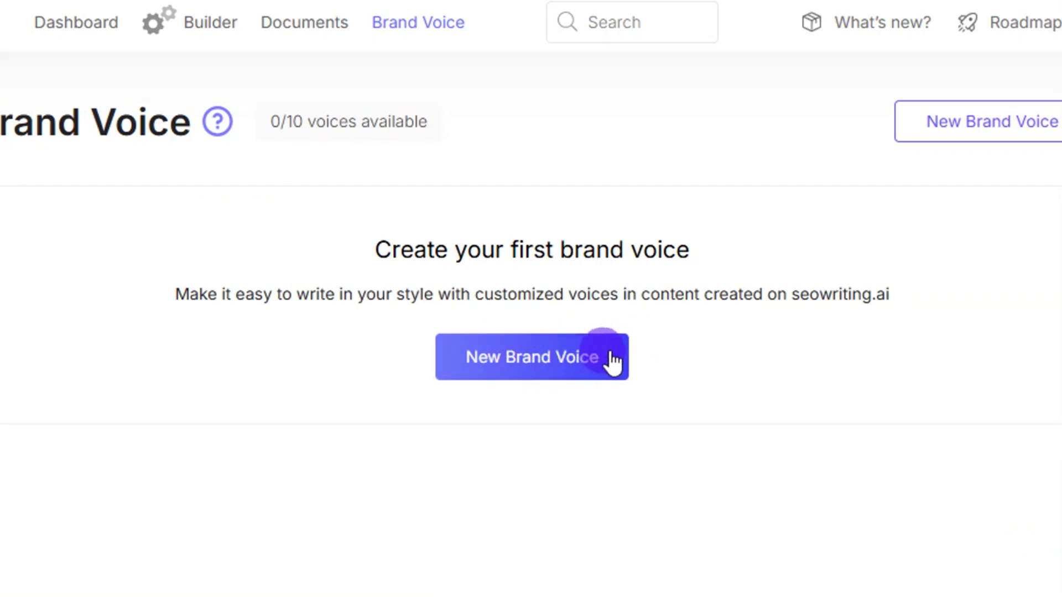
# Start a new brand voice using Web Scrape with the copied grow-youtube-channel page link, and check the file upload option.
pyautogui.click(524, 368)
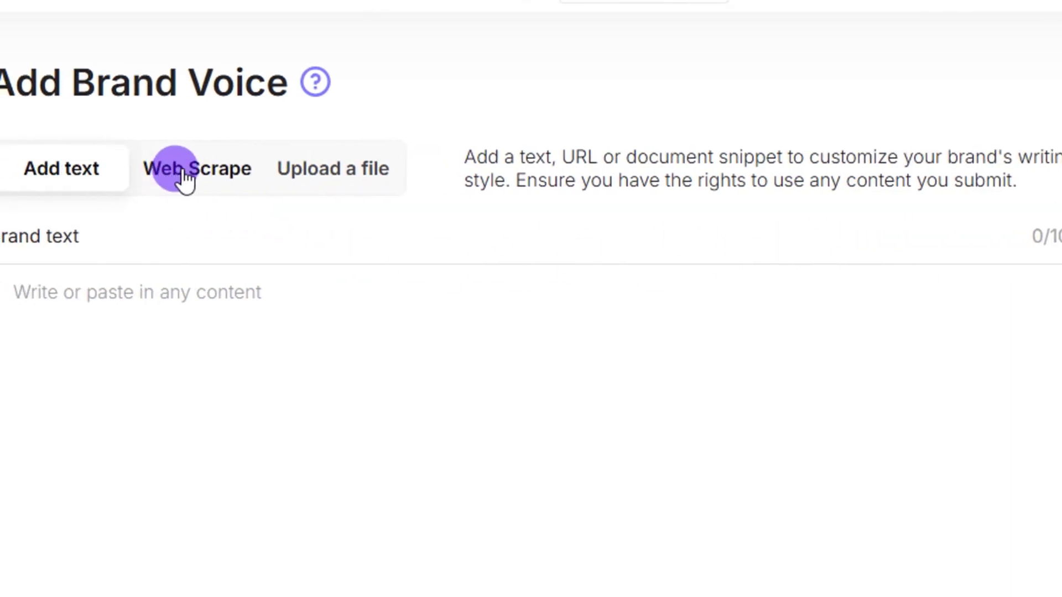
pyautogui.click(211, 171)
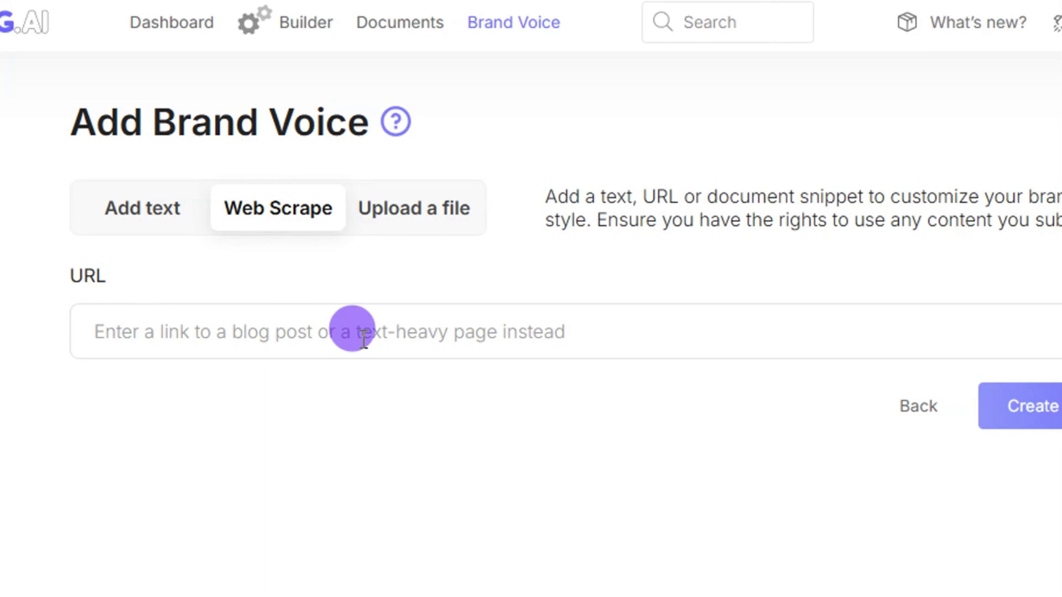
pyautogui.rightClick(468, 335)
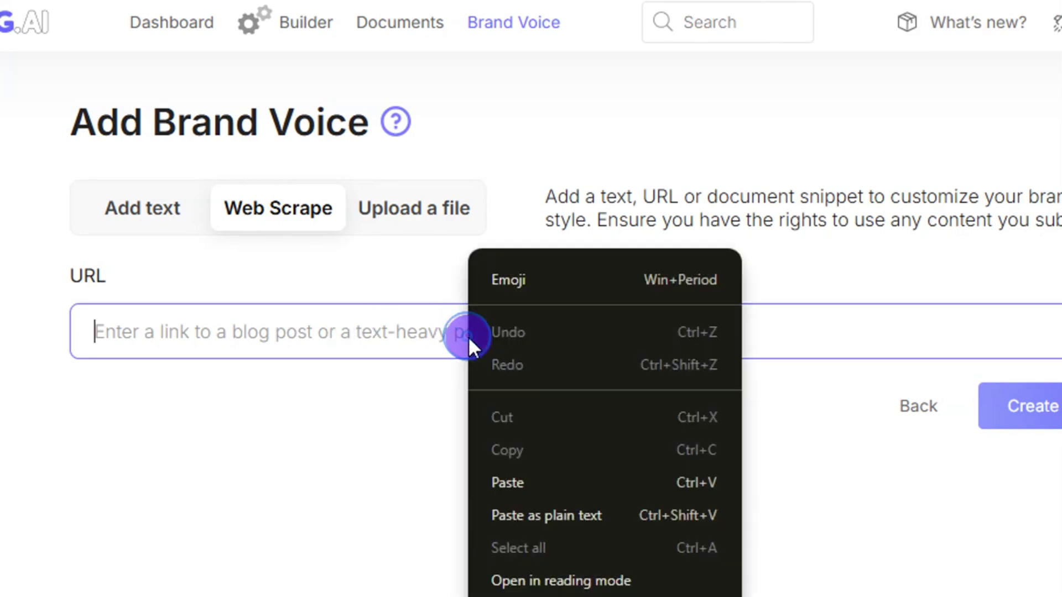
pyautogui.click(532, 482)
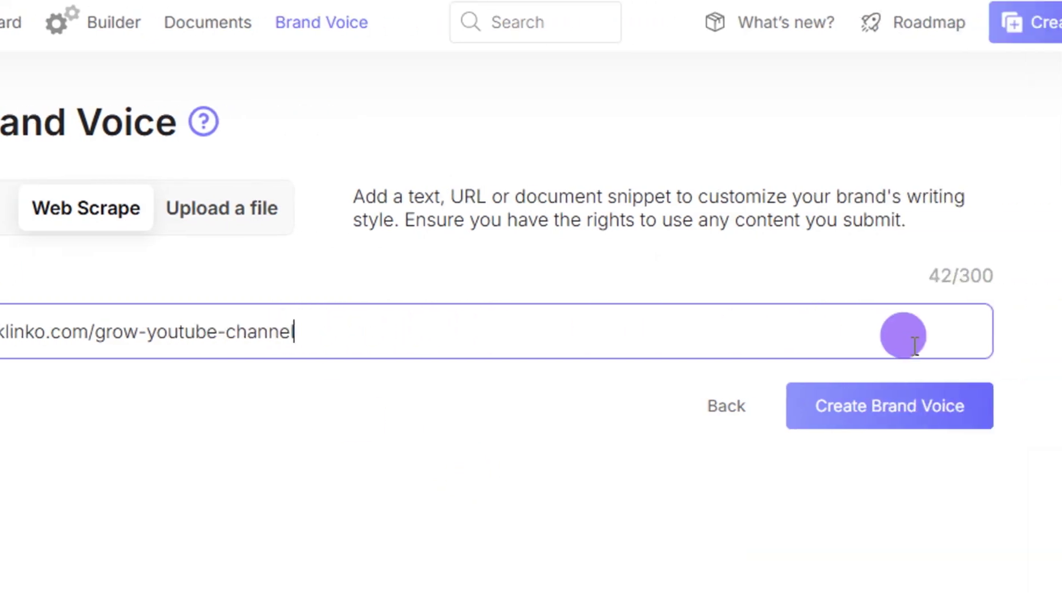
pyautogui.click(195, 216)
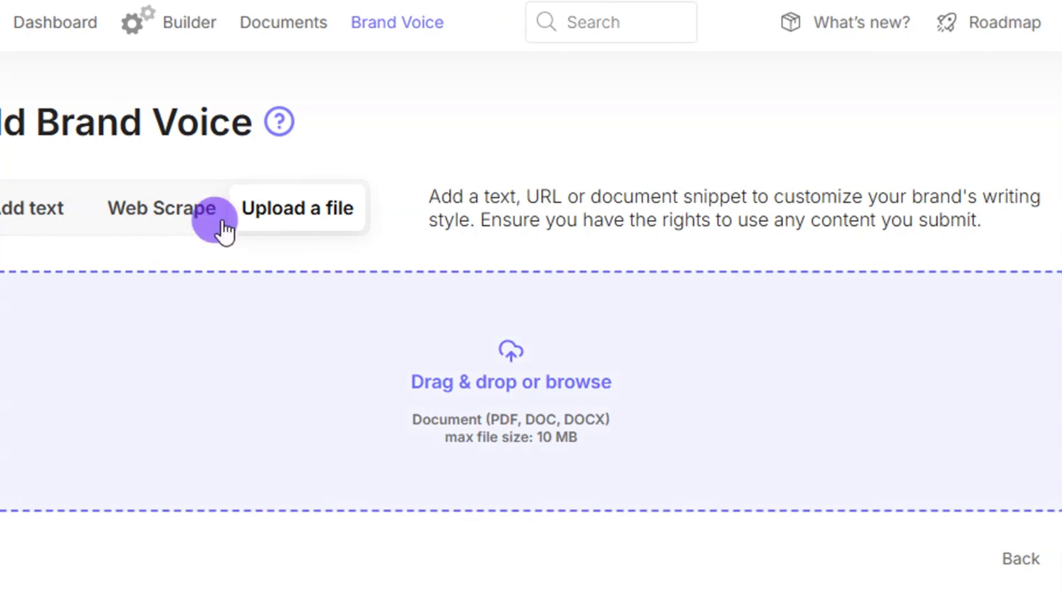
pyautogui.click(176, 216)
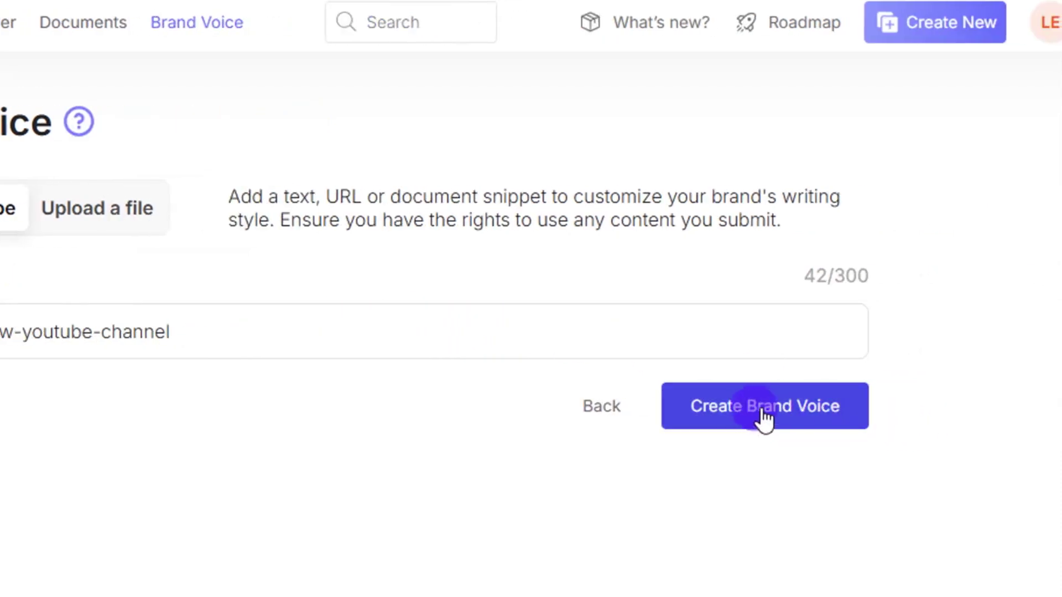
# Create the brand voice from the entered link, review its generated elements, and save it.
pyautogui.click(991, 422)
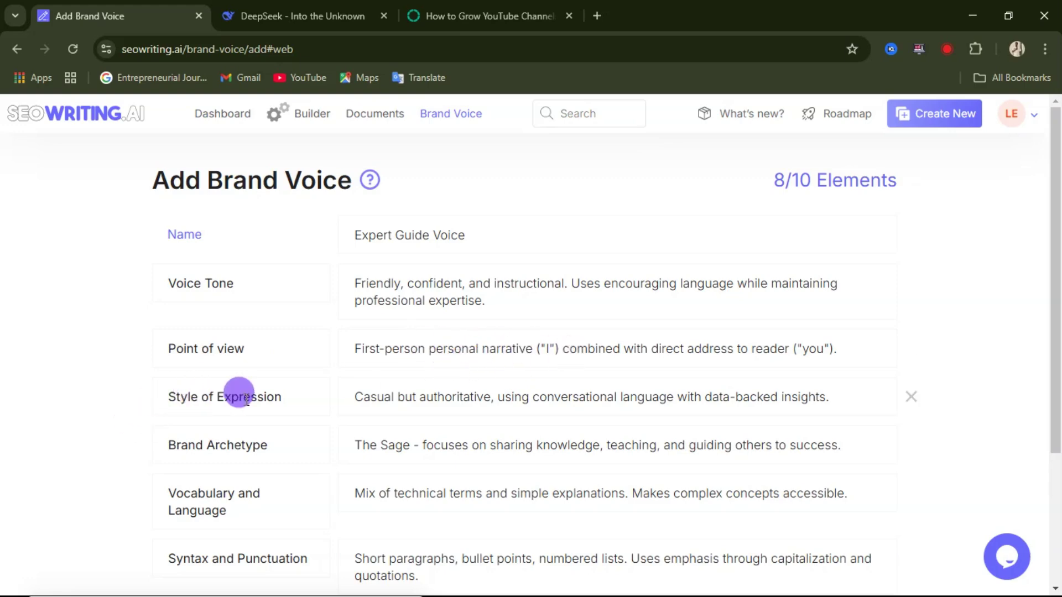
pyautogui.scroll(-3, 310, 421)
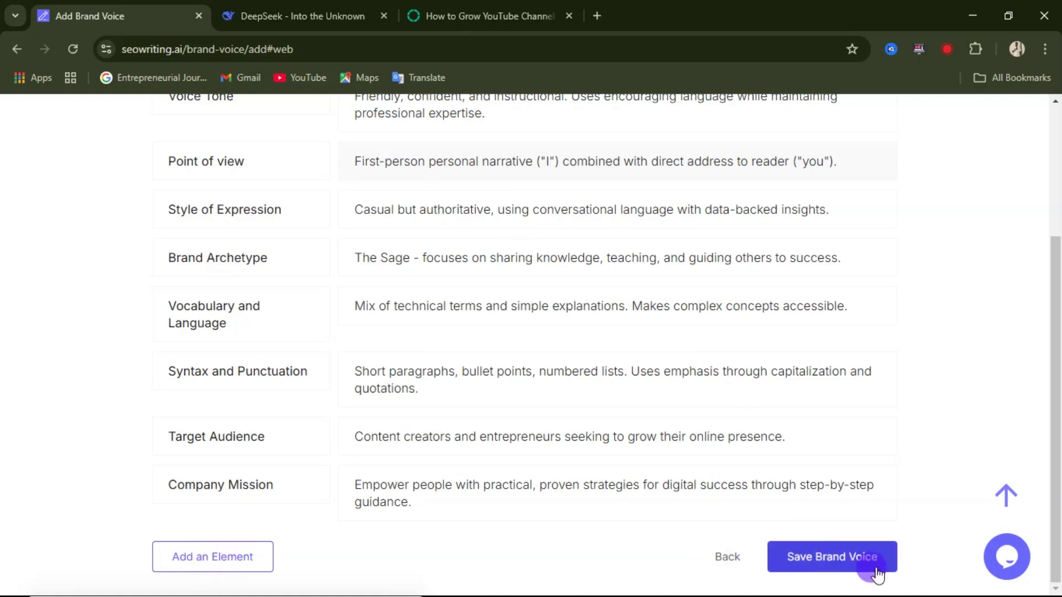
pyautogui.click(828, 564)
# Open the 1-Click Blog Post tool from the dashboard and set its Brand Voice to Expert Guide Voice.
pyautogui.click(282, 112)
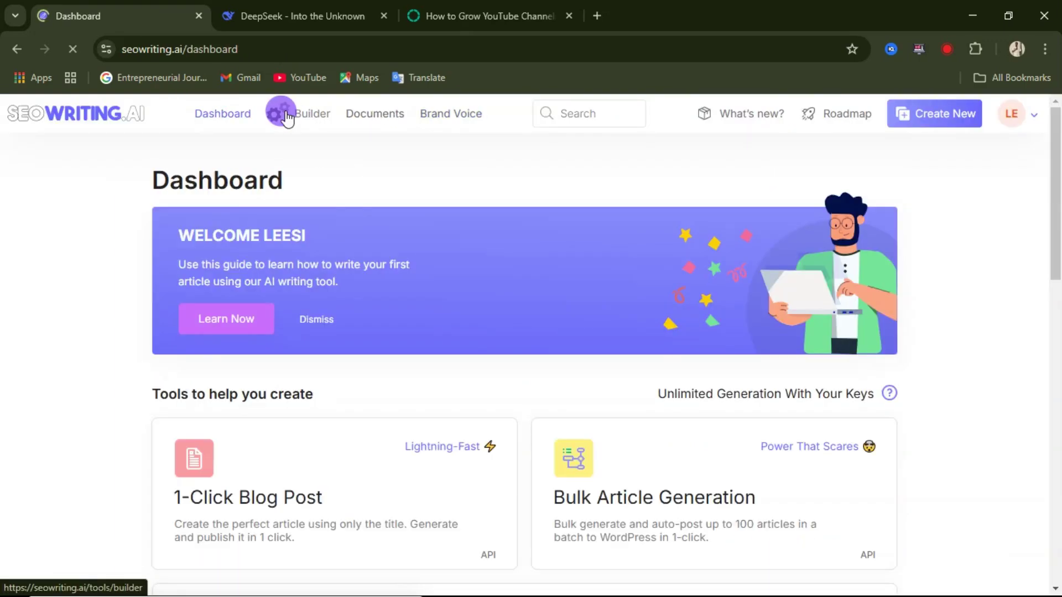
pyautogui.click(422, 446)
pyautogui.scroll(-3, 118, 369)
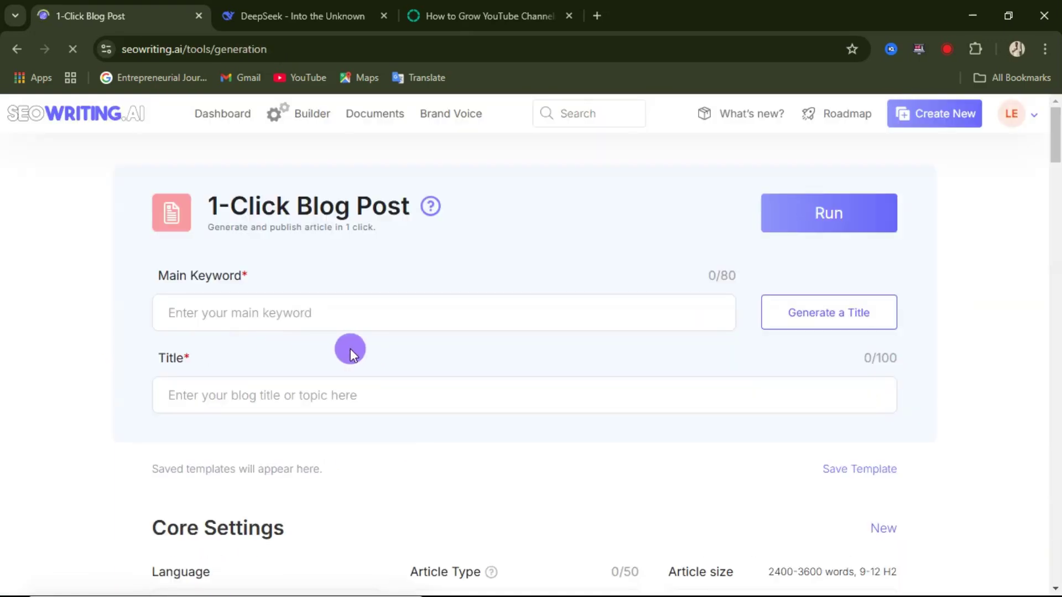
pyautogui.scroll(-10, 307, 343)
pyautogui.scroll(5, 307, 343)
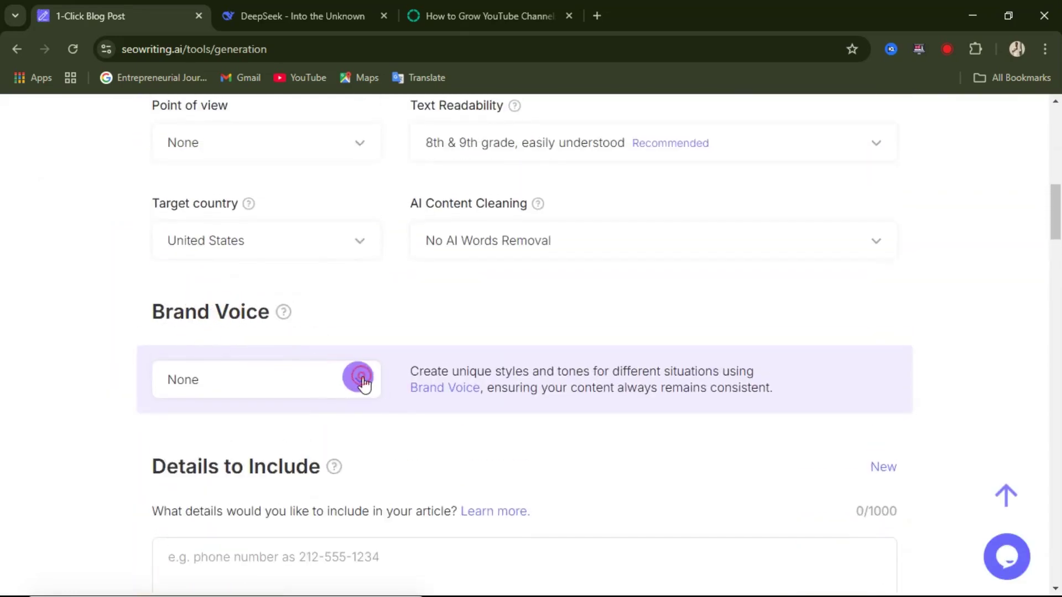
pyautogui.click(361, 379)
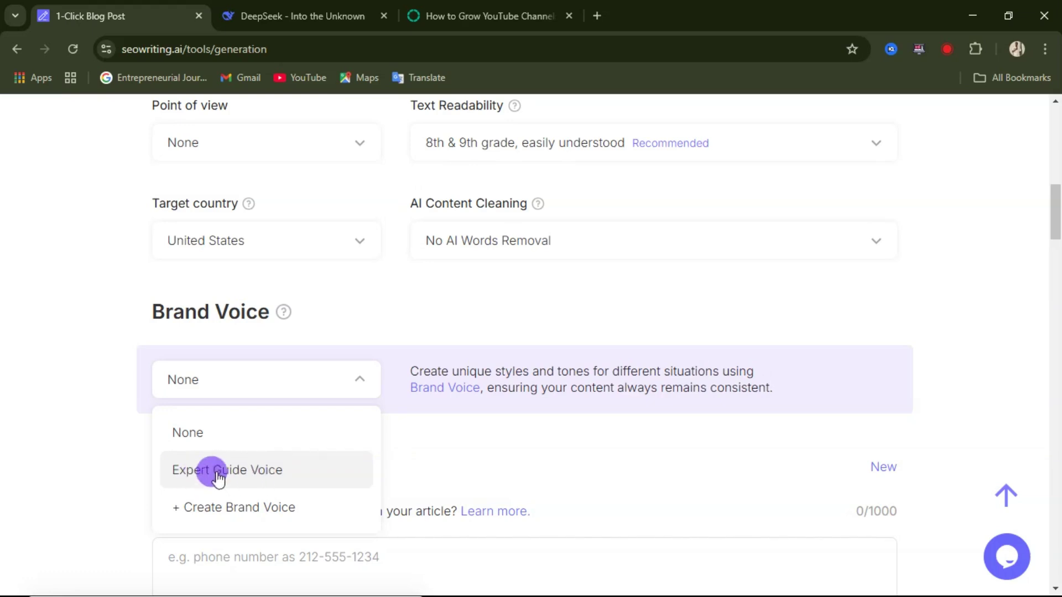
pyautogui.click(250, 476)
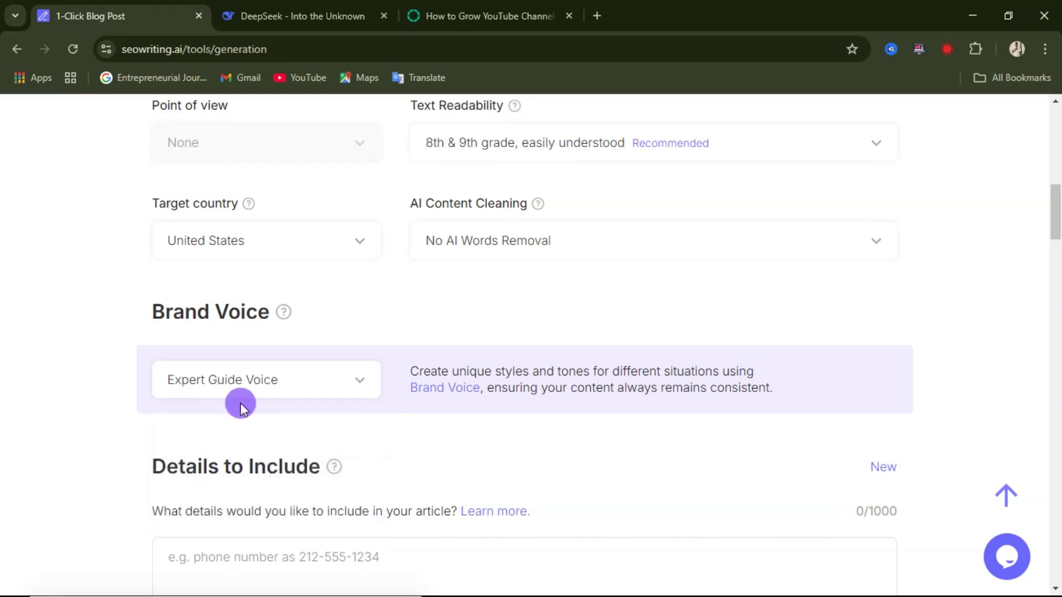
# Look over the 1-Click Blog Post form, from the Details to Include and Media Hub sections back to the keyword and title fields.
pyautogui.scroll(4, 238, 382)
pyautogui.scroll(-9, 244, 390)
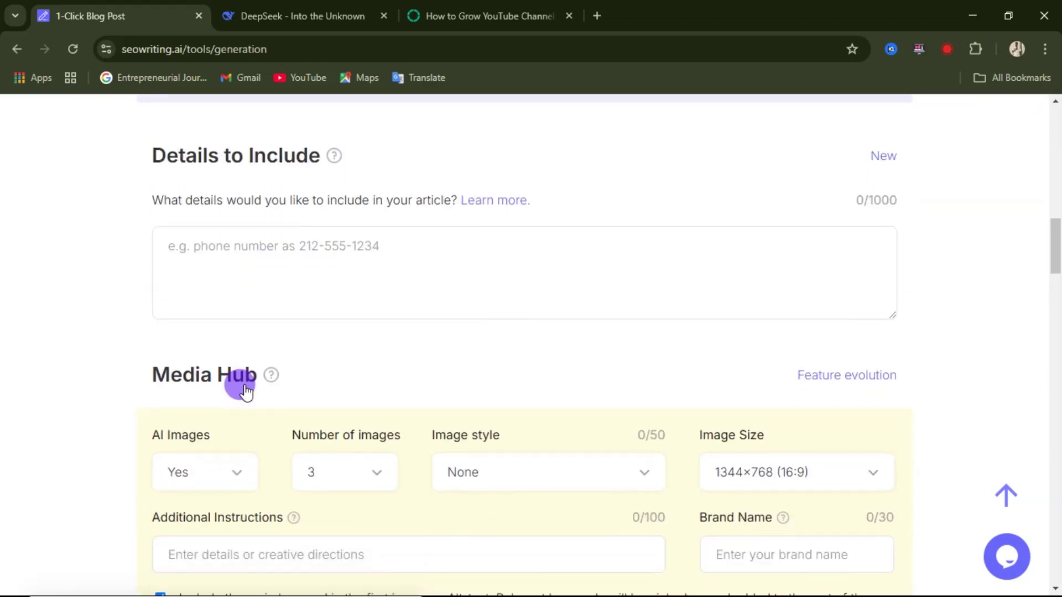
pyautogui.scroll(7, 239, 387)
pyautogui.scroll(3, 288, 387)
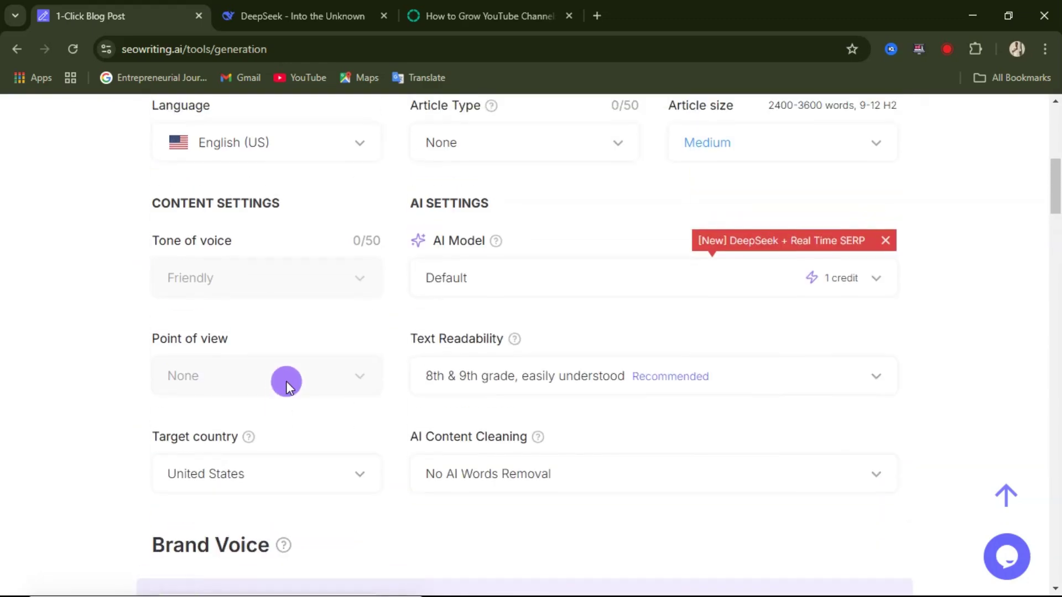
pyautogui.scroll(8, 287, 386)
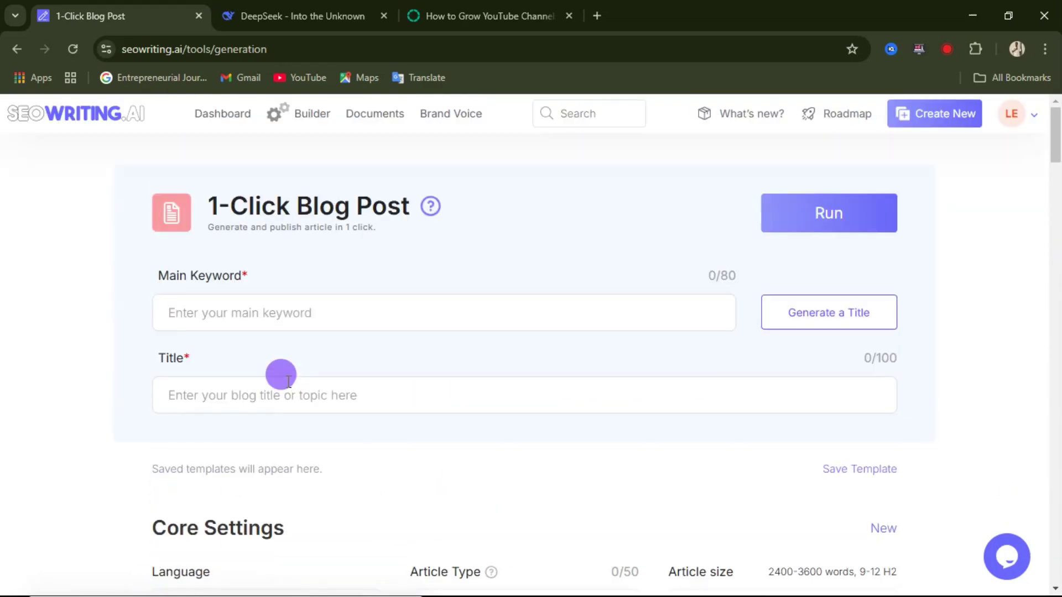
# Open the subscription page and examine the Free plan's article and word limits and its included features.
pyautogui.click(288, 382)
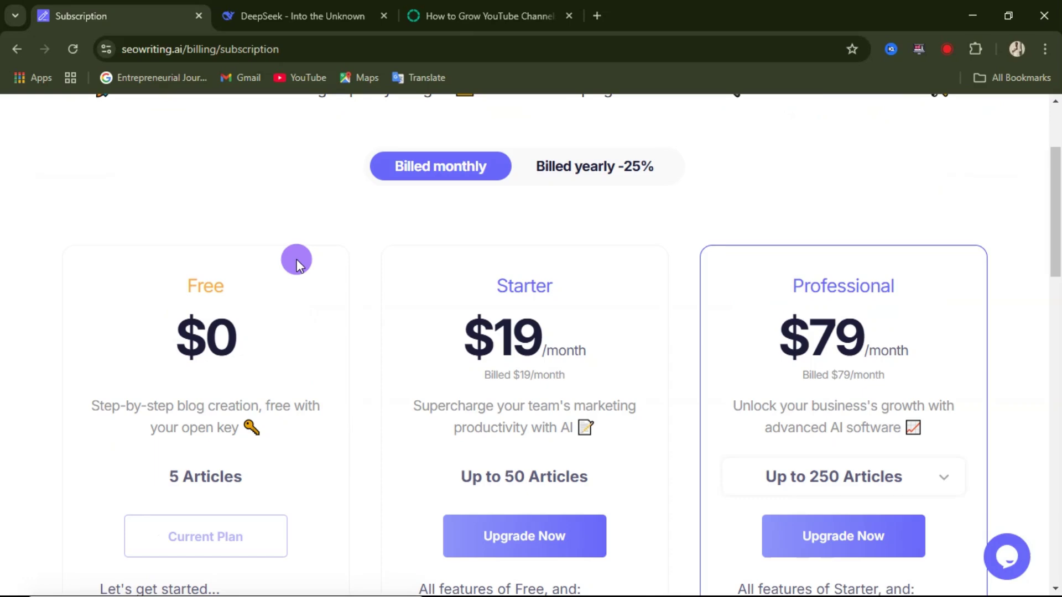
pyautogui.scroll(-4, 206, 396)
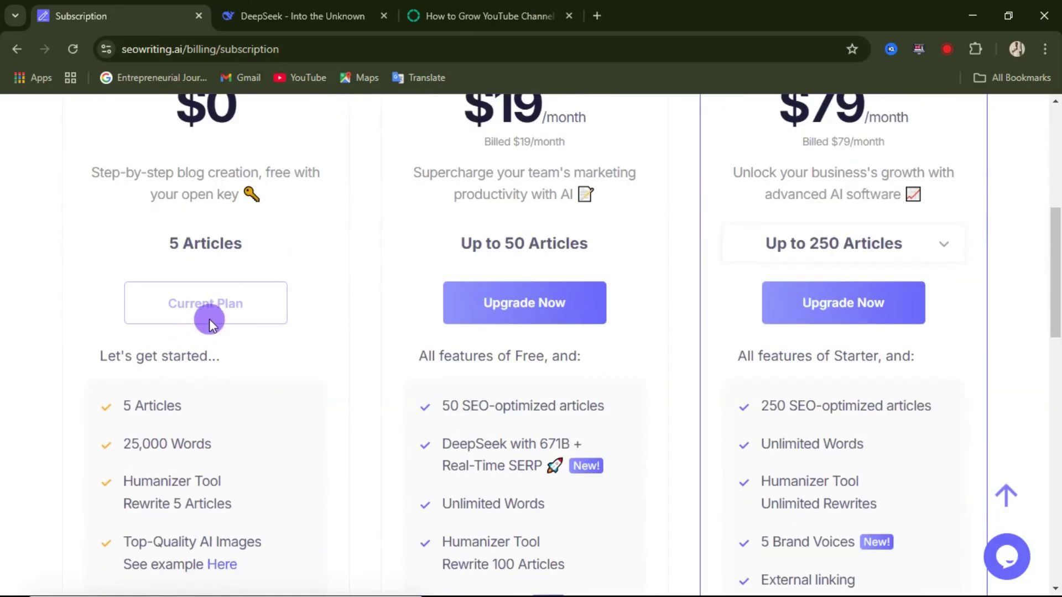
pyautogui.scroll(-1, 175, 257)
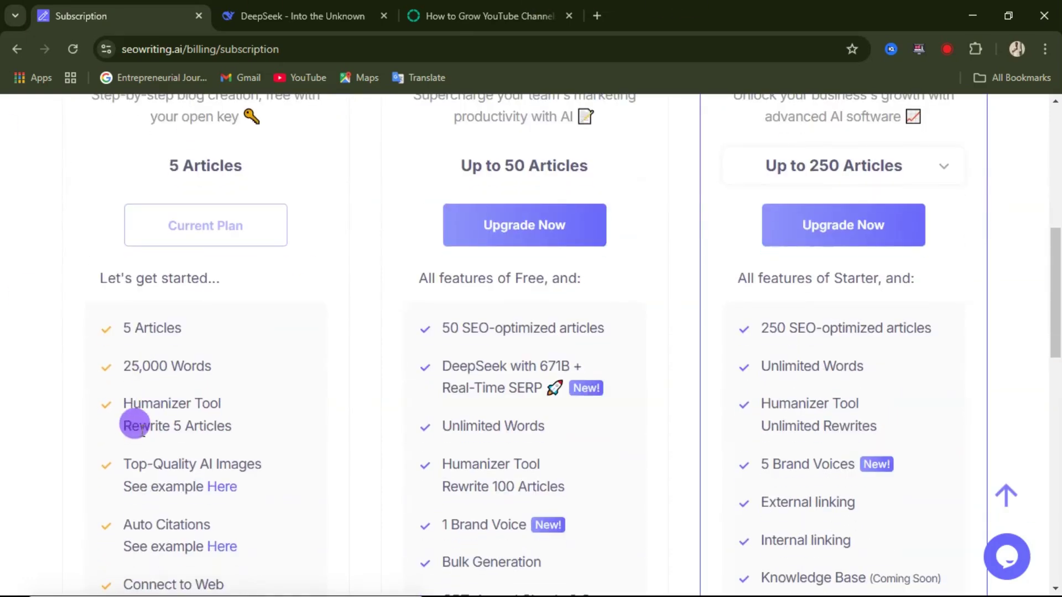
pyautogui.scroll(-1, 202, 418)
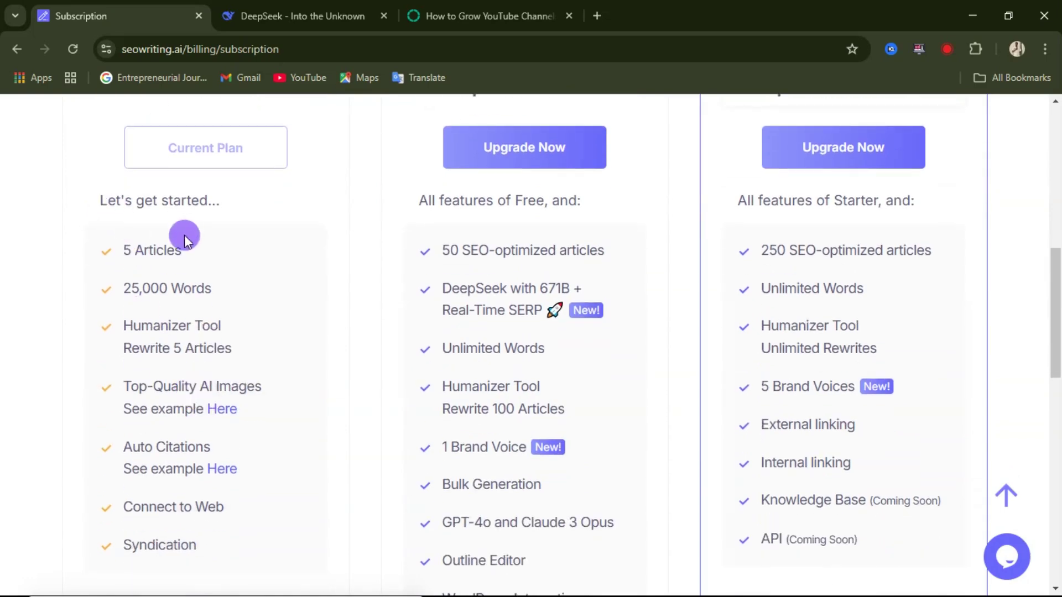
pyautogui.scroll(5, 221, 367)
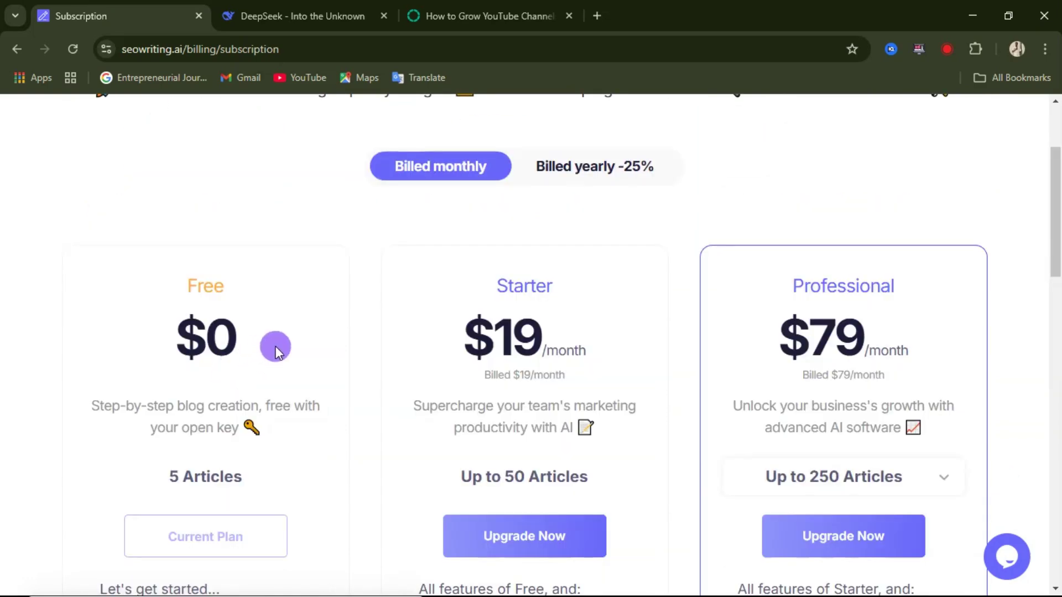
# Examine the Starter plan's monthly price, article limit and feature list beside the Professional plan.
pyautogui.scroll(-1, 318, 367)
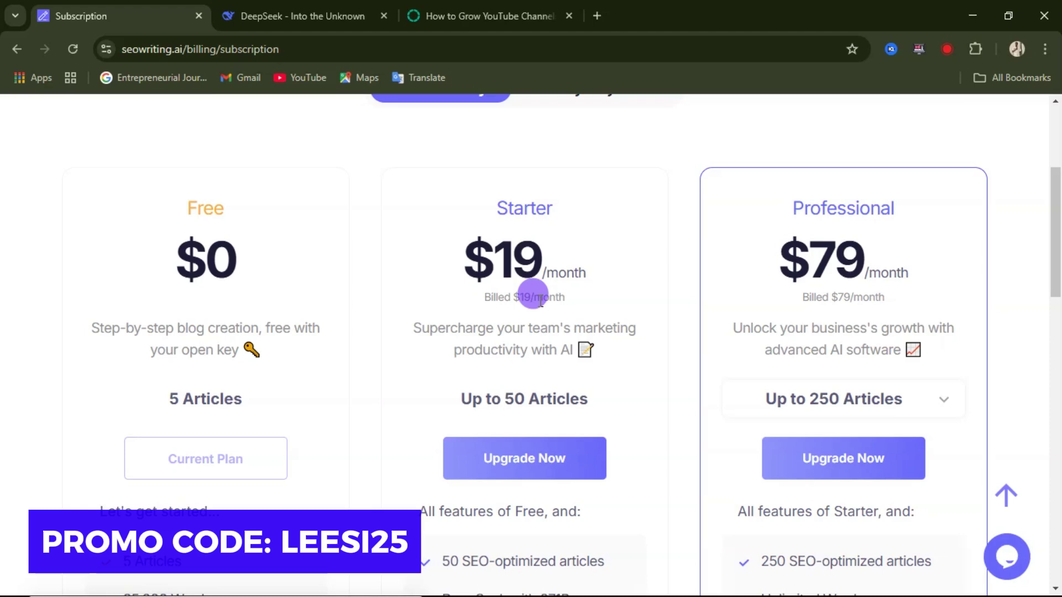
pyautogui.scroll(-2, 552, 304)
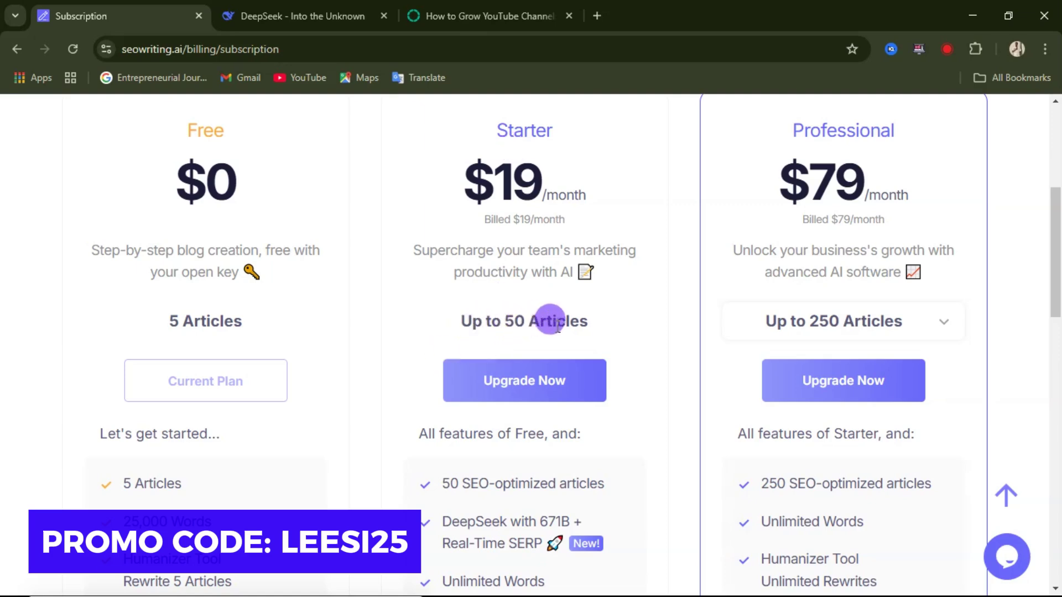
pyautogui.scroll(-2, 553, 329)
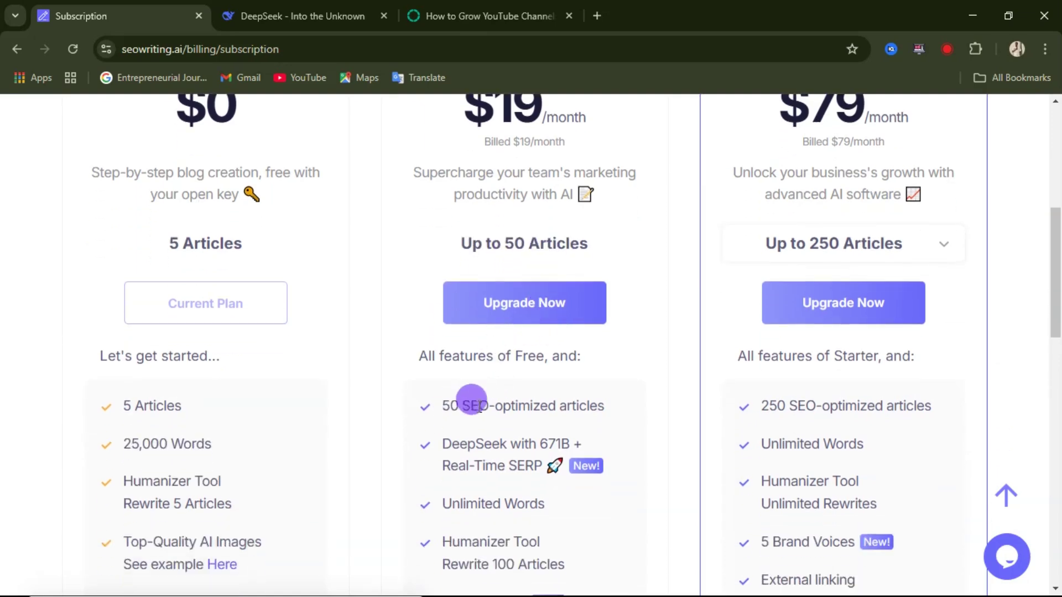
pyautogui.scroll(-3, 553, 403)
pyautogui.scroll(5, 843, 265)
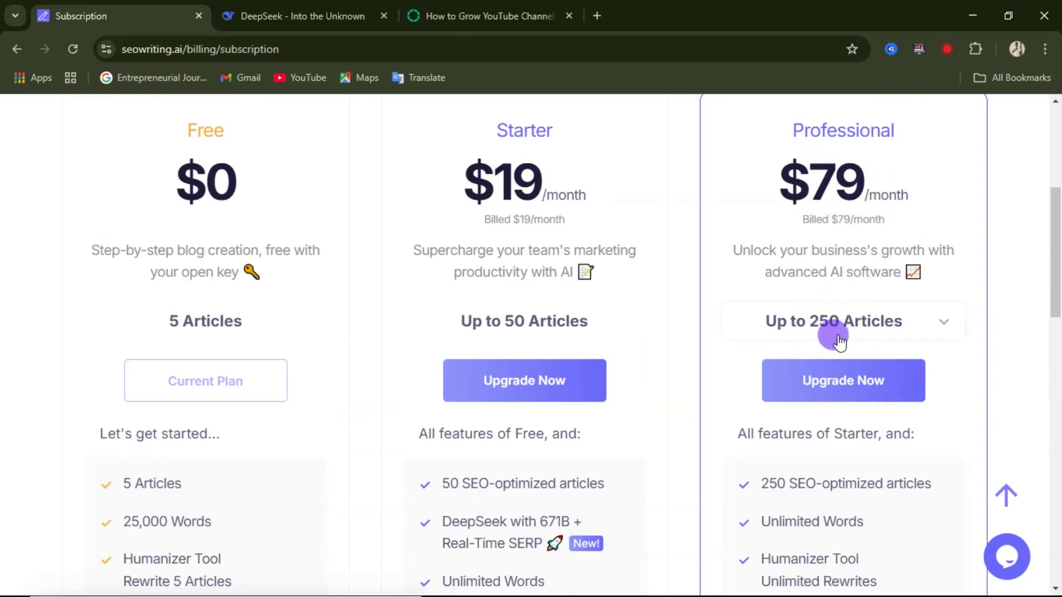
# Show the plans with yearly billing and compare the Starter and Professional prices and feature lists.
pyautogui.scroll(-8, 645, 384)
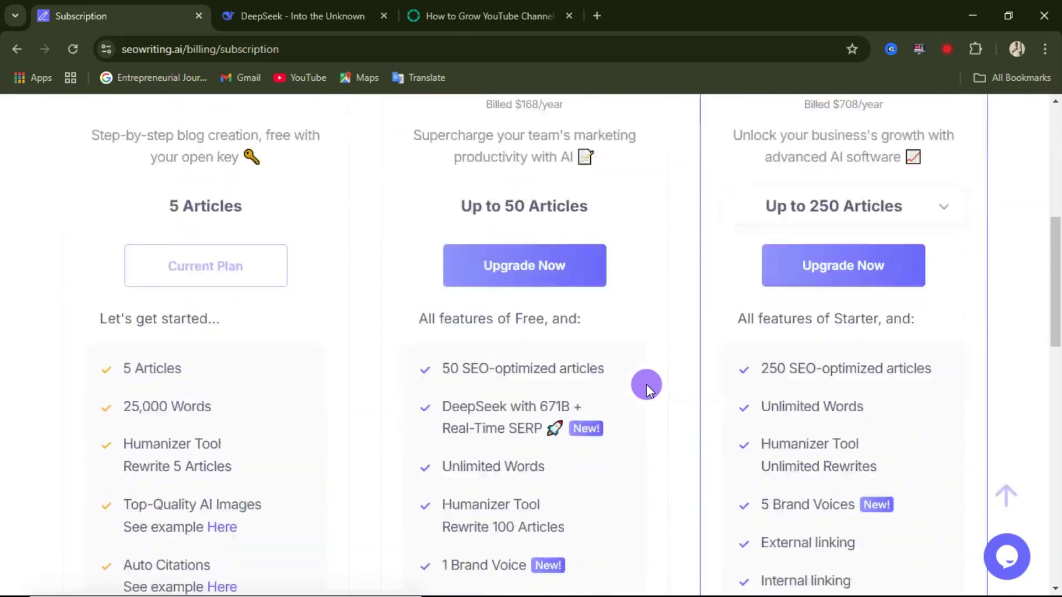
pyautogui.scroll(-9, 644, 383)
pyautogui.scroll(14, 642, 384)
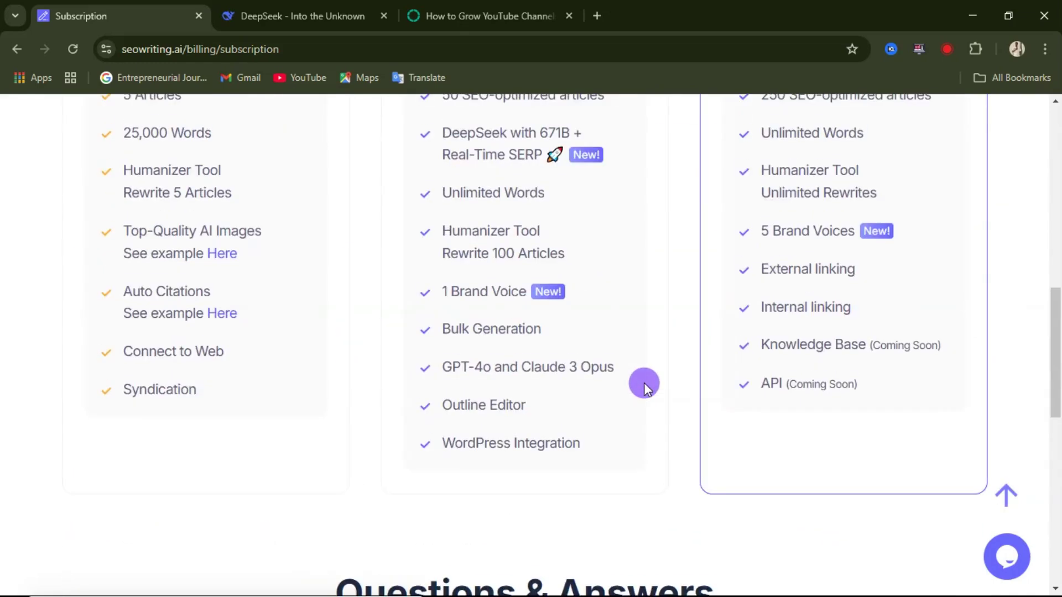
pyautogui.scroll(6, 602, 369)
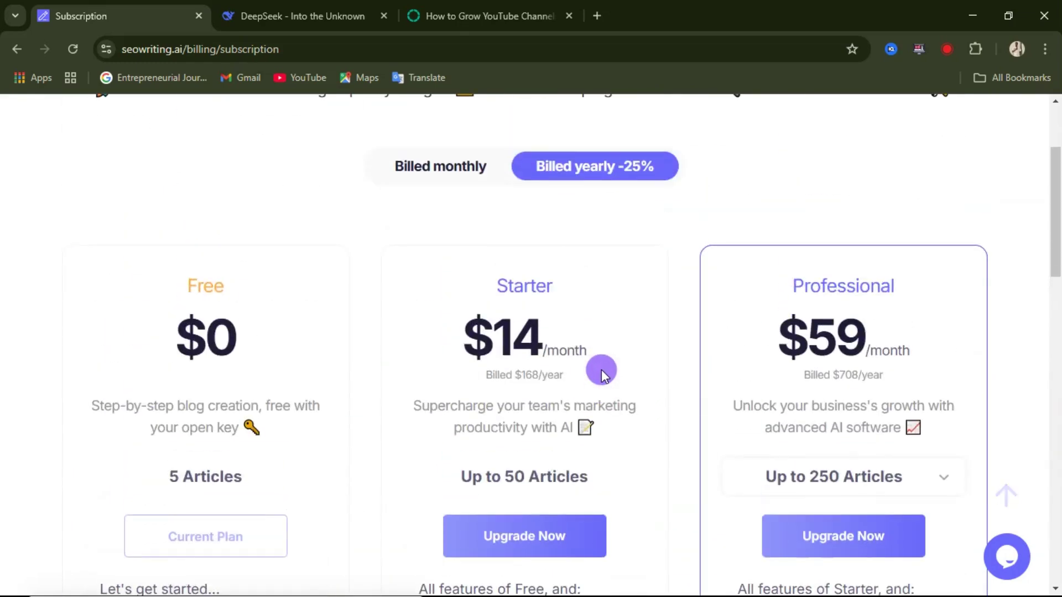